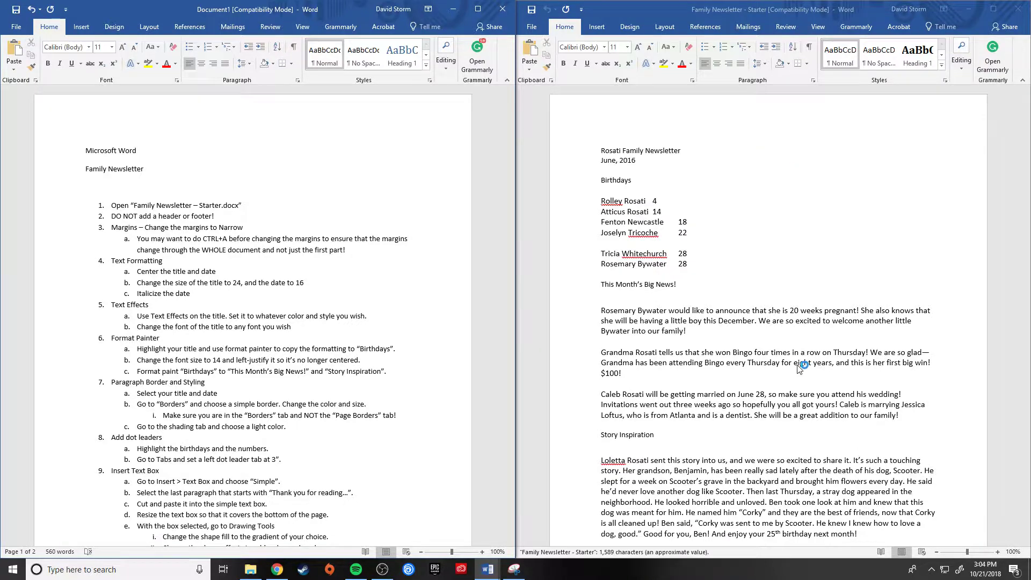
Review the newsletter against the instructions document, highlighting the select-all tip in item 3a
{"action": "scroll", "coordinate": [801, 365], "scroll_direction": "down", "scroll_amount": 4}
{"action": "scroll", "coordinate": [803, 370], "scroll_direction": "up", "scroll_amount": 4}
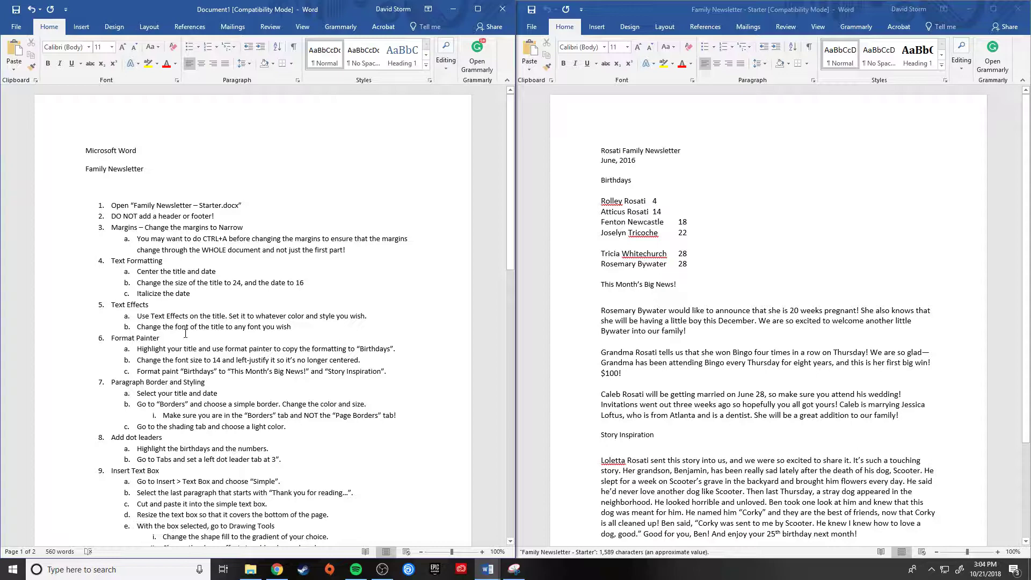
{"action": "scroll", "coordinate": [185, 334], "scroll_direction": "down", "scroll_amount": 14}
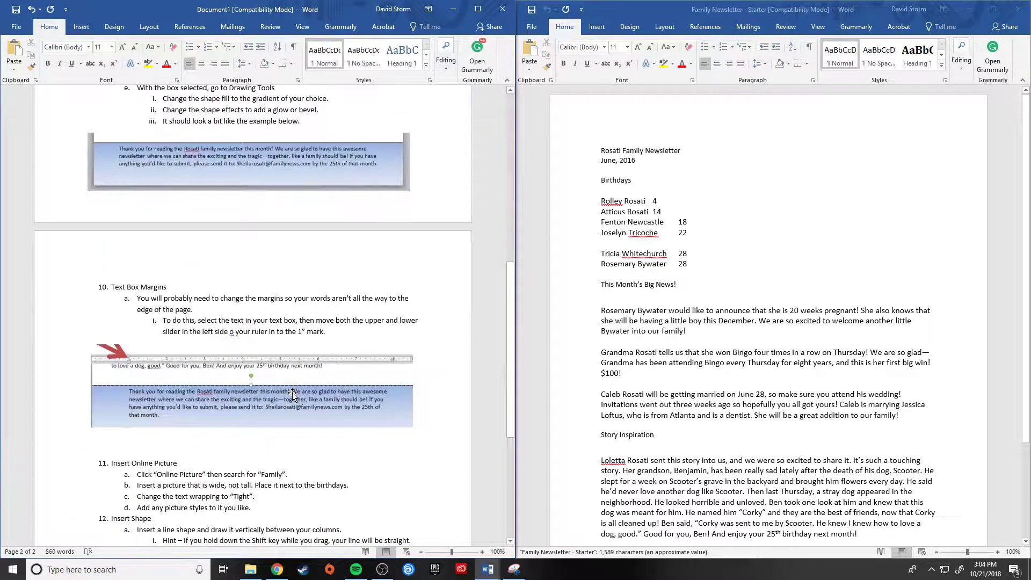
{"action": "scroll", "coordinate": [292, 394], "scroll_direction": "down", "scroll_amount": 9}
{"action": "scroll", "coordinate": [293, 396], "scroll_direction": "up", "scroll_amount": 10}
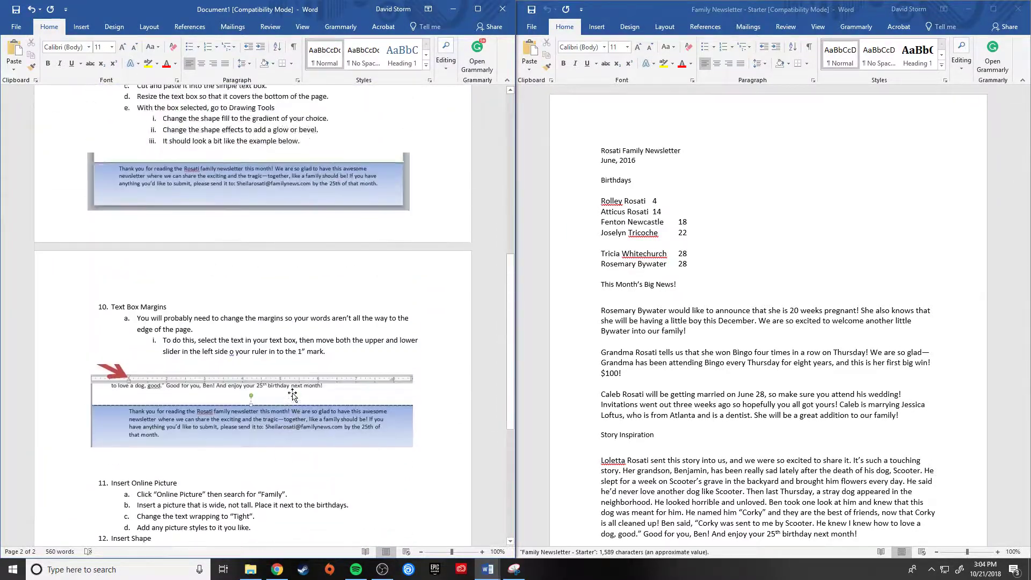
{"action": "scroll", "coordinate": [293, 396], "scroll_direction": "up", "scroll_amount": 13}
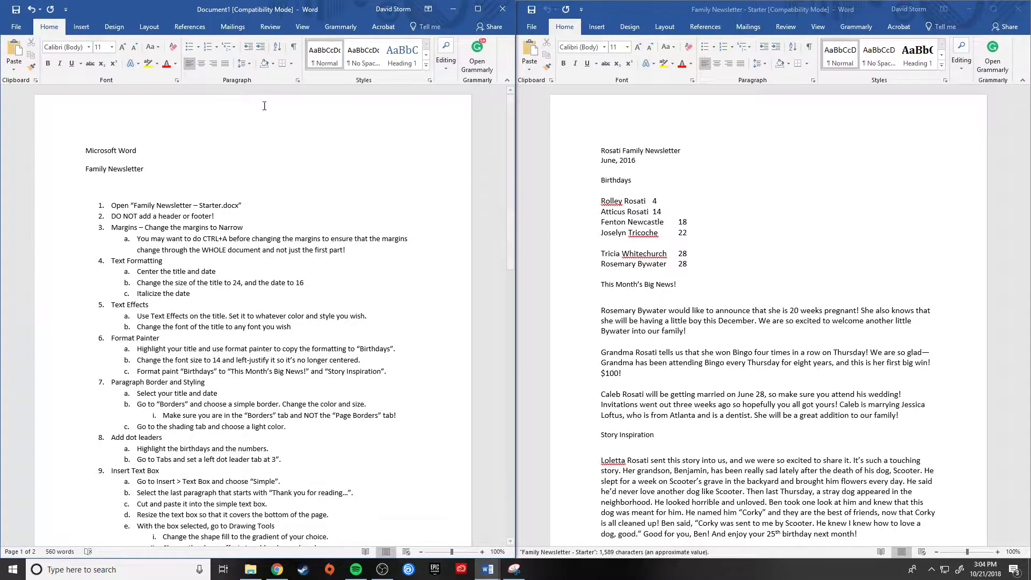
{"action": "left_click", "coordinate": [715, 13]}
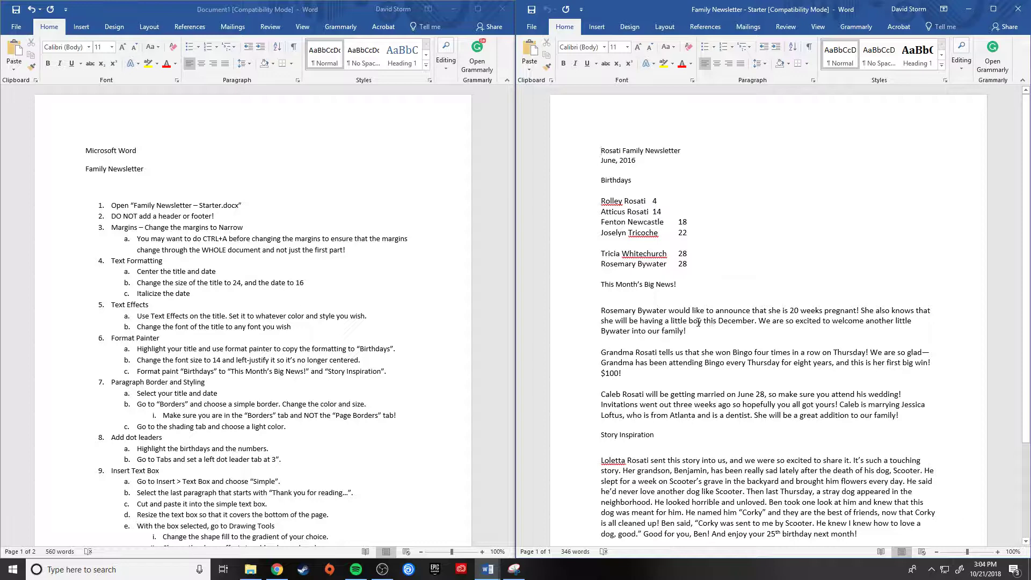
{"action": "left_click", "coordinate": [143, 9]}
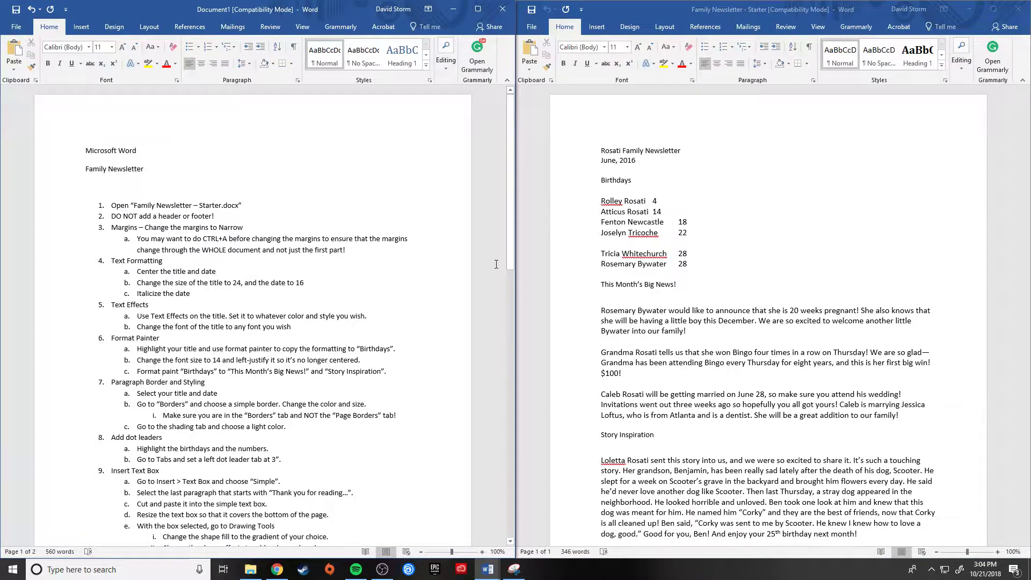
{"action": "left_click", "coordinate": [677, 11]}
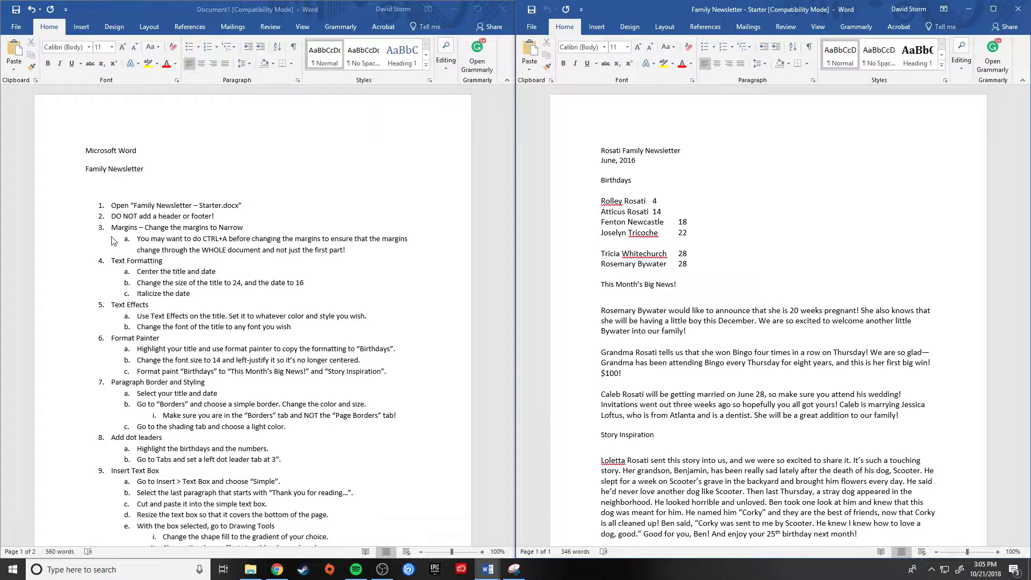
{"action": "left_click", "coordinate": [230, 240]}
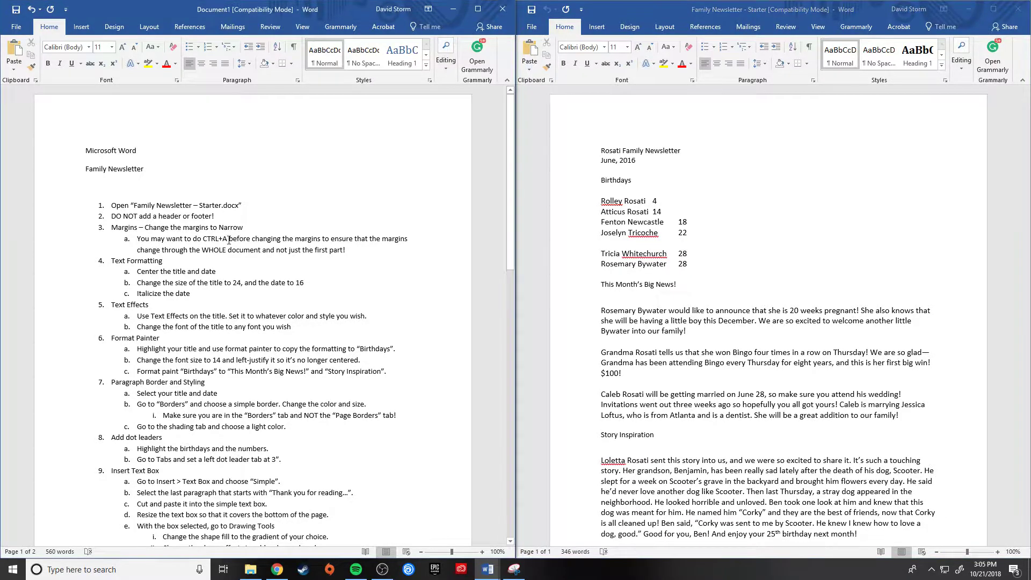
{"action": "left_click_drag", "start_coordinate": [232, 240], "coordinate": [204, 240]}
{"action": "left_click", "coordinate": [752, 9]}
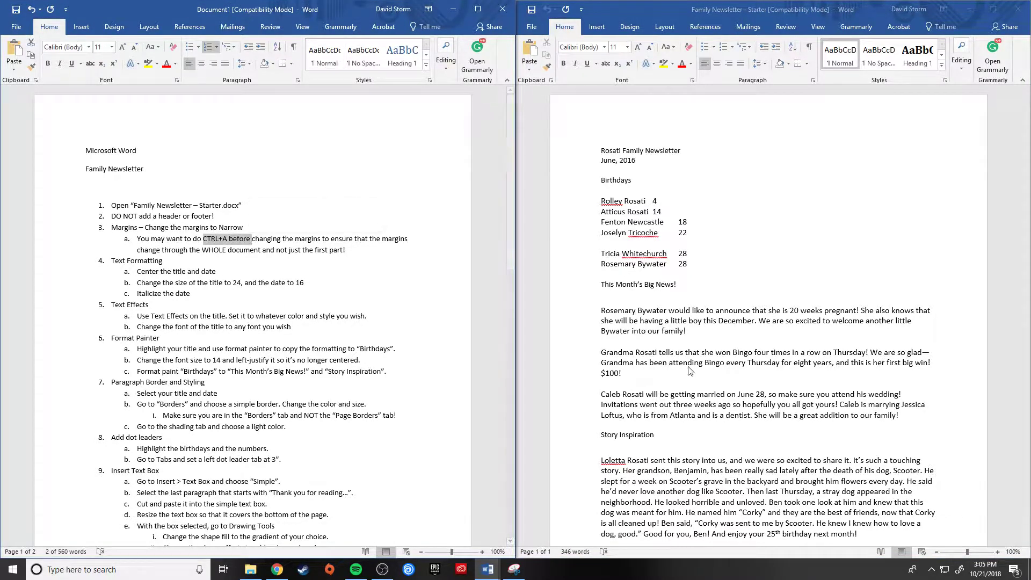
Select the whole newsletter with Ctrl+A and apply Narrow margins
{"action": "left_click", "coordinate": [724, 352]}
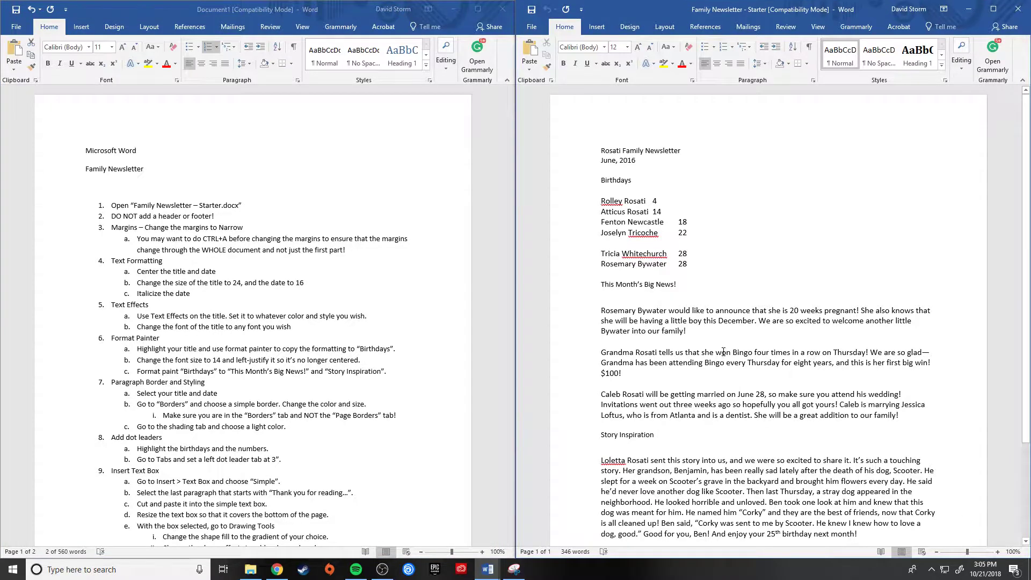
{"action": "key", "text": "ctrl+a"}
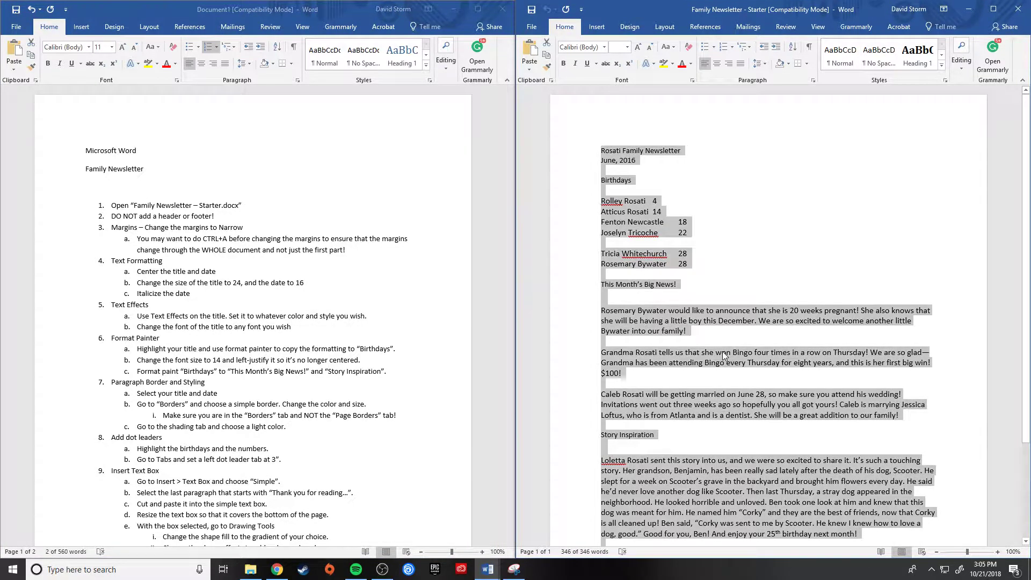
{"action": "scroll", "coordinate": [798, 401], "scroll_direction": "down", "scroll_amount": 5}
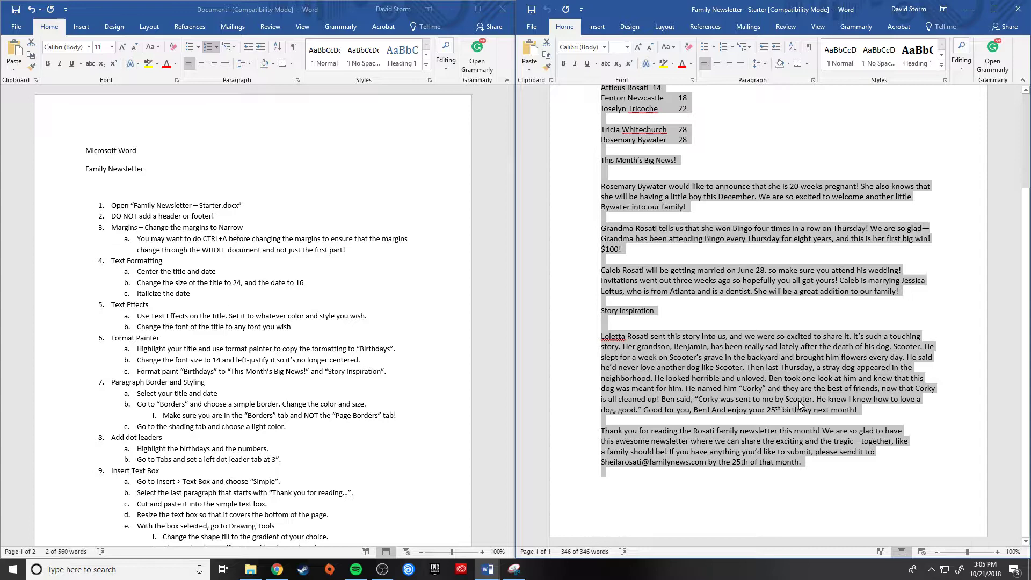
{"action": "scroll", "coordinate": [801, 402], "scroll_direction": "up", "scroll_amount": 5}
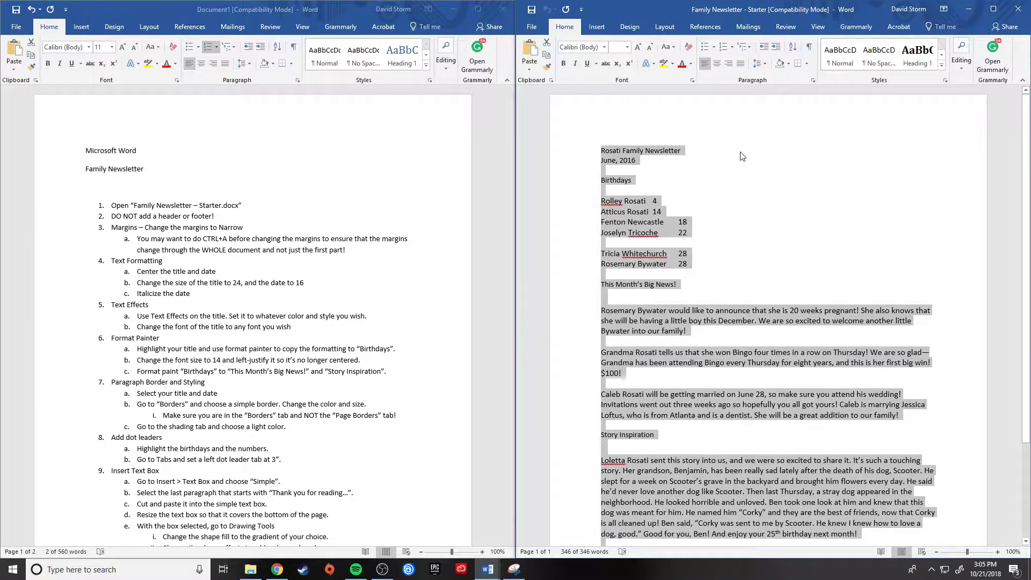
{"action": "left_click", "coordinate": [630, 27]}
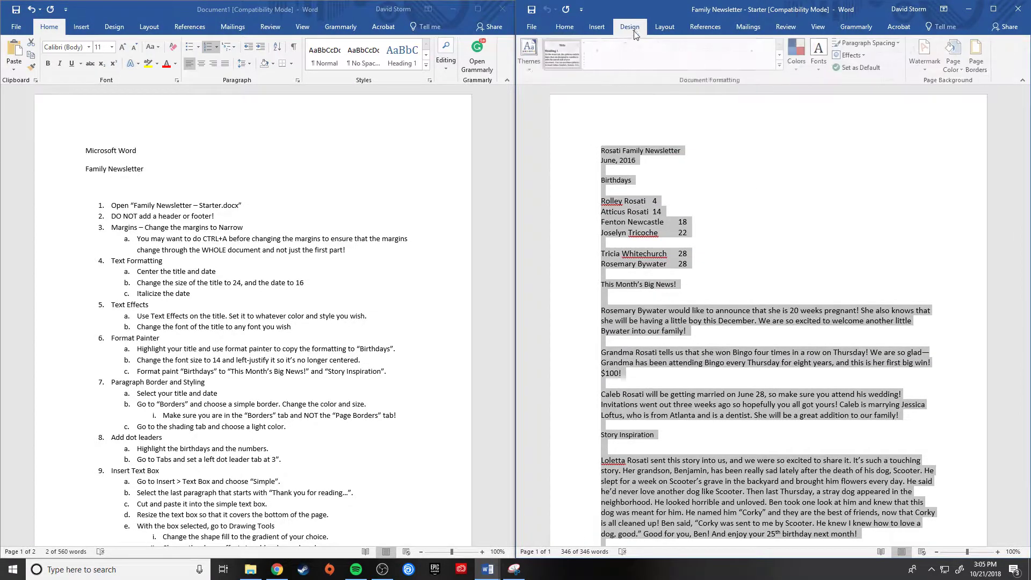
{"action": "left_click", "coordinate": [667, 29]}
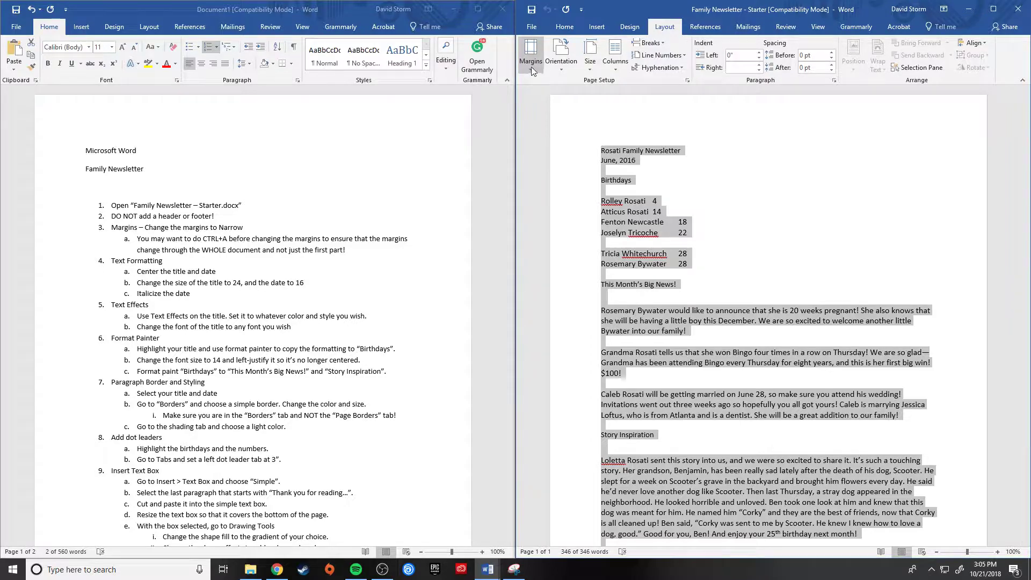
{"action": "left_click", "coordinate": [531, 68]}
{"action": "left_click", "coordinate": [561, 121]}
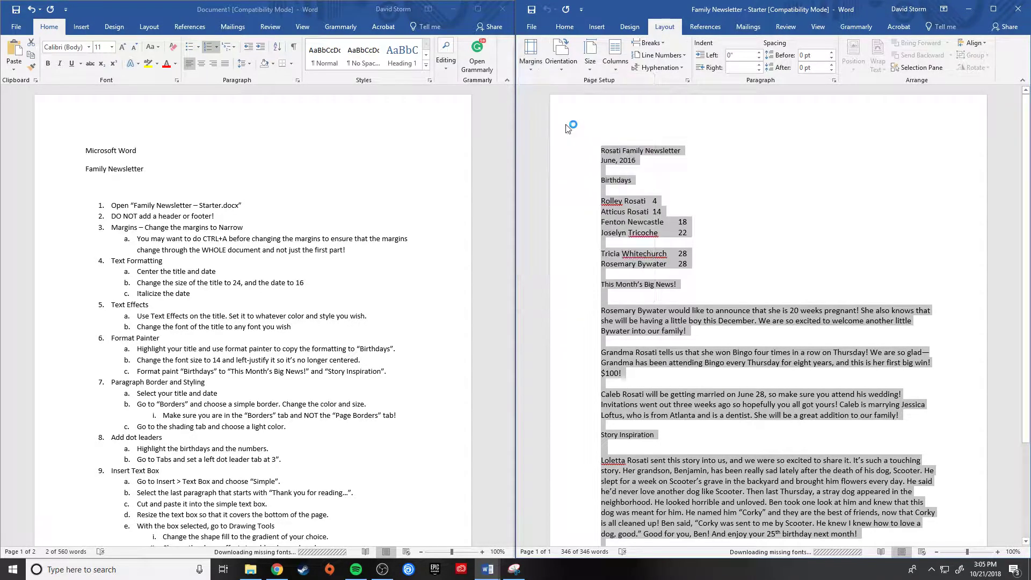
{"action": "left_click", "coordinate": [816, 337]}
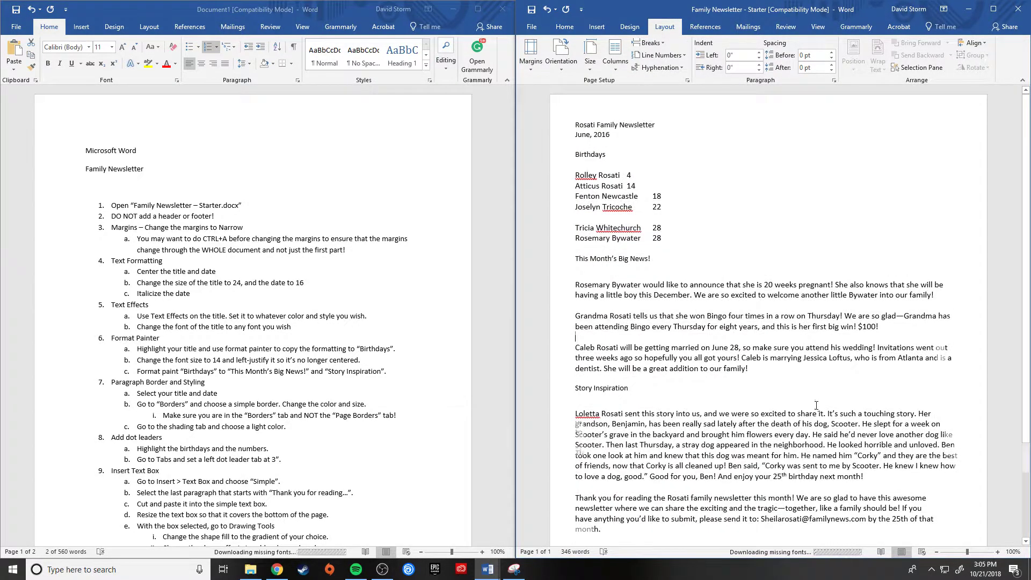
{"action": "scroll", "coordinate": [816, 407], "scroll_direction": "down", "scroll_amount": 1}
{"action": "scroll", "coordinate": [816, 407], "scroll_direction": "down", "scroll_amount": 5}
{"action": "scroll", "coordinate": [626, 255], "scroll_direction": "up", "scroll_amount": 6}
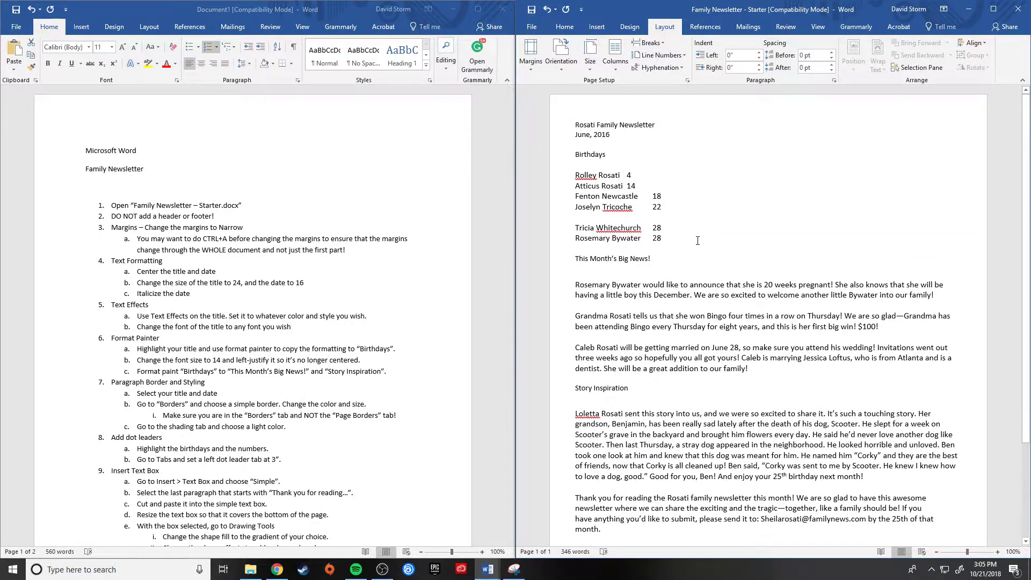
Undo and reapply Narrow margins until the entire newsletter uses them
{"action": "key", "text": "ctrl+a"}
{"action": "key", "text": "ctrl+z"}
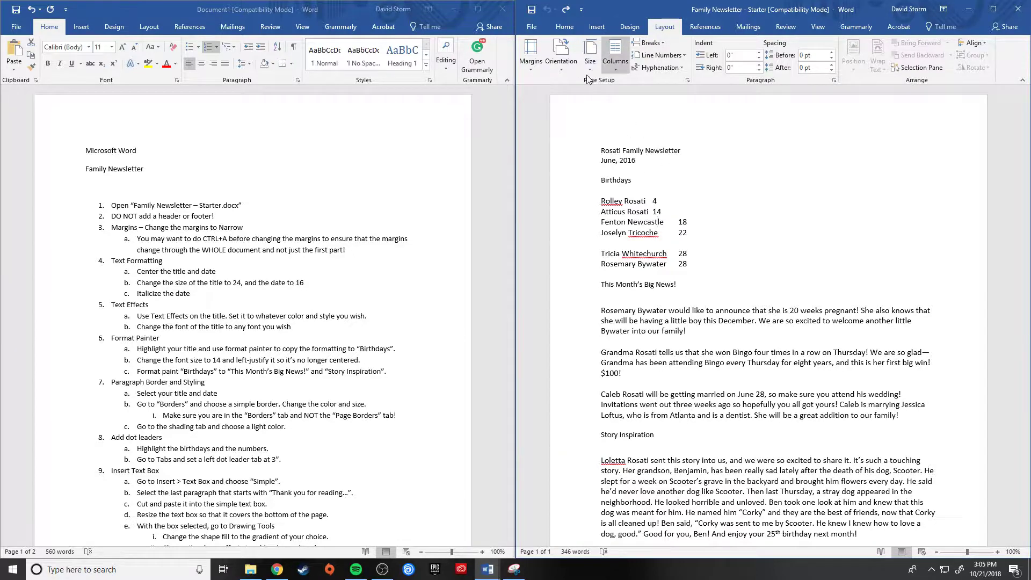
{"action": "left_click", "coordinate": [531, 54]}
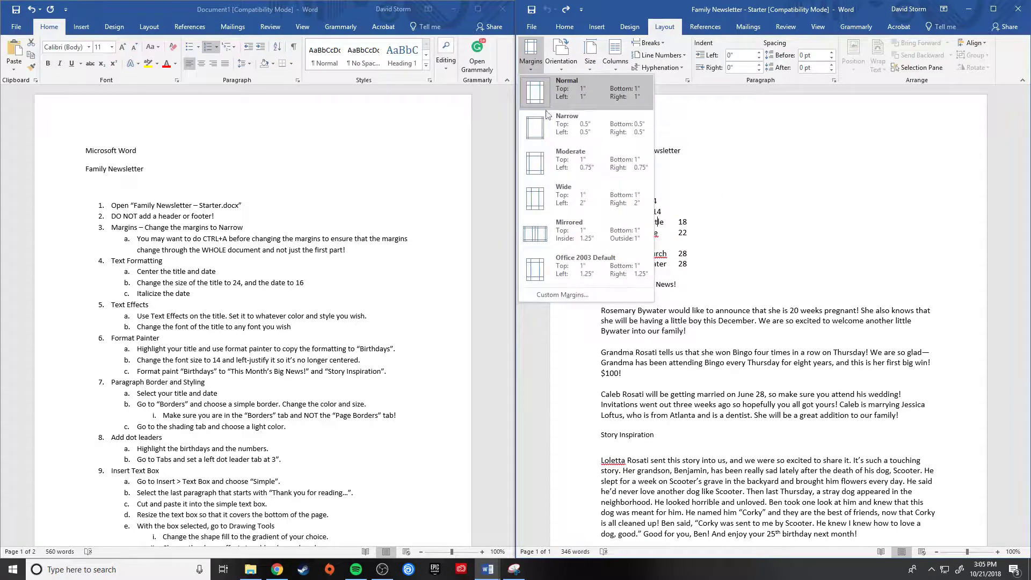
{"action": "left_click", "coordinate": [556, 128]}
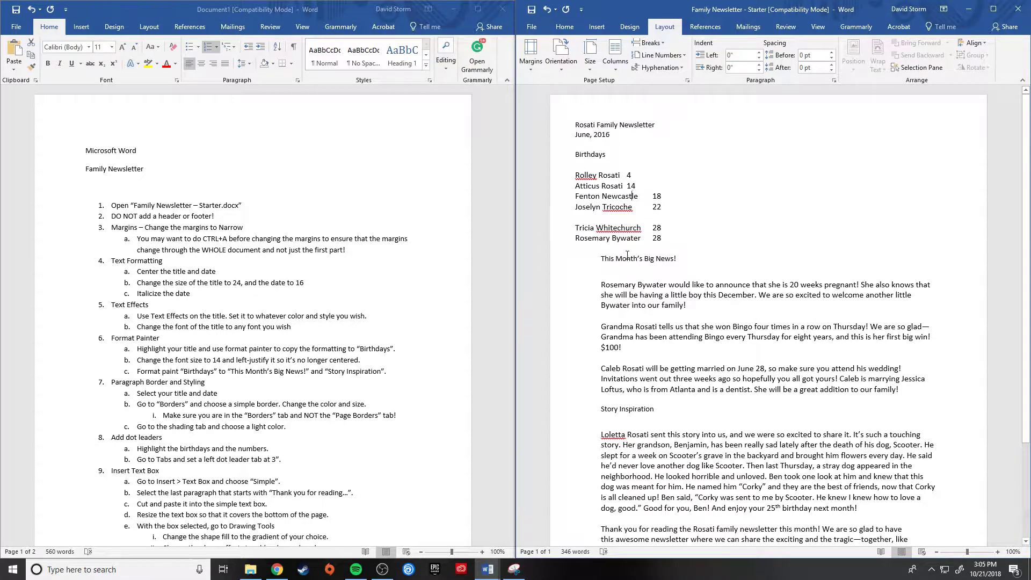
{"action": "key", "text": "ctrl+z"}
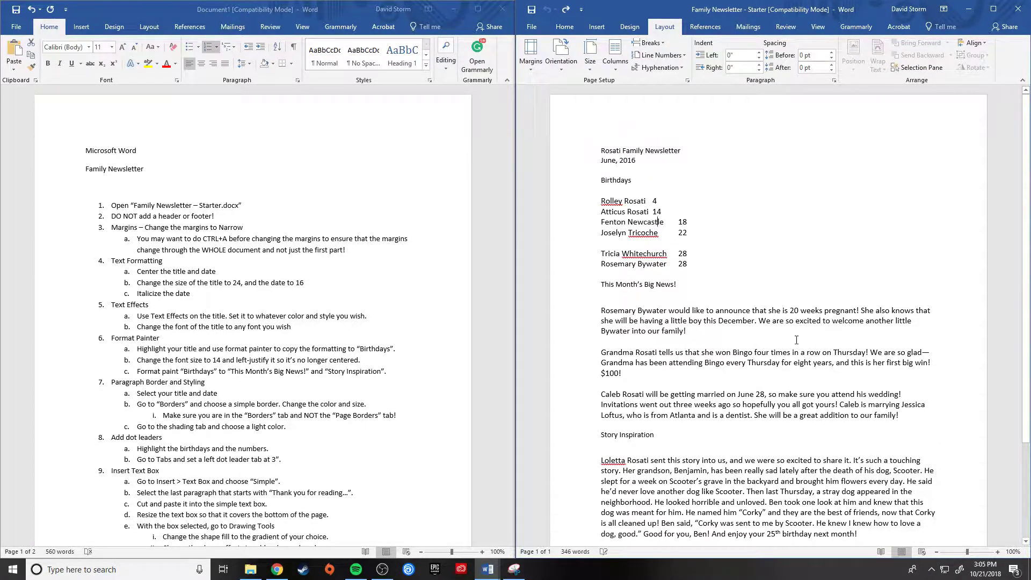
{"action": "key", "text": "ctrl+a"}
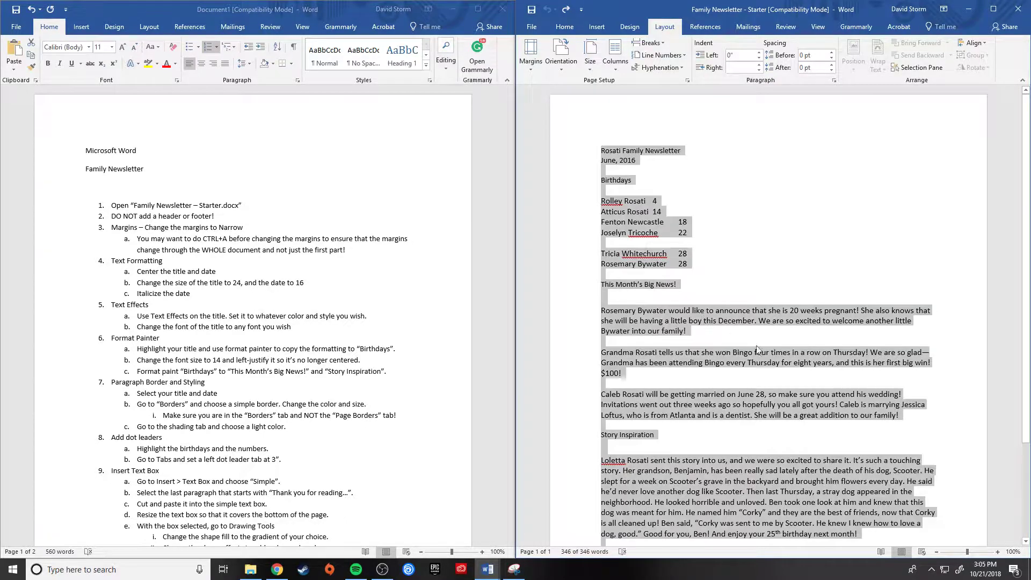
{"action": "left_click", "coordinate": [537, 67]}
{"action": "left_click", "coordinate": [572, 126]}
{"action": "left_click", "coordinate": [681, 500]}
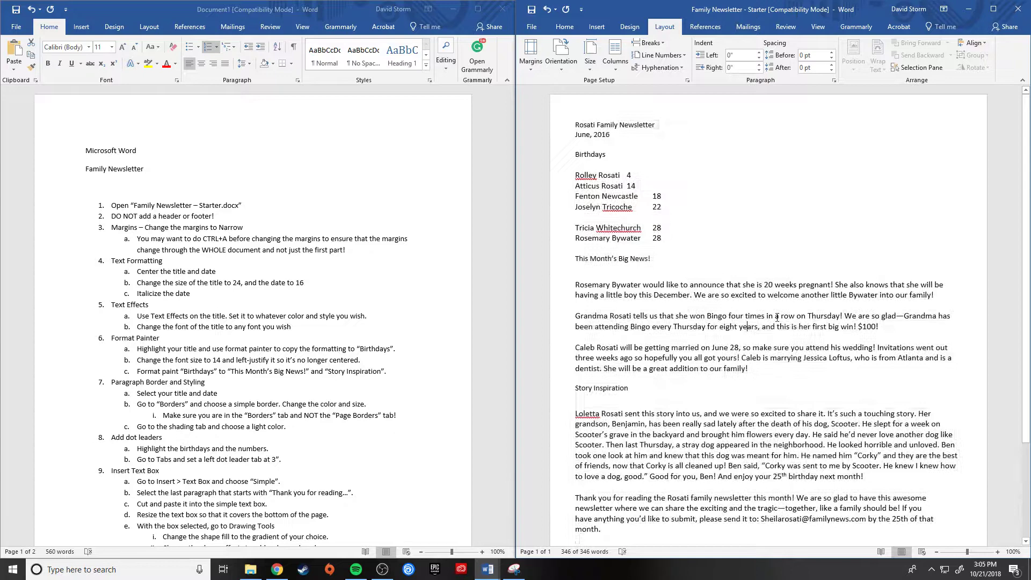
{"action": "scroll", "coordinate": [802, 419], "scroll_direction": "down", "scroll_amount": 4}
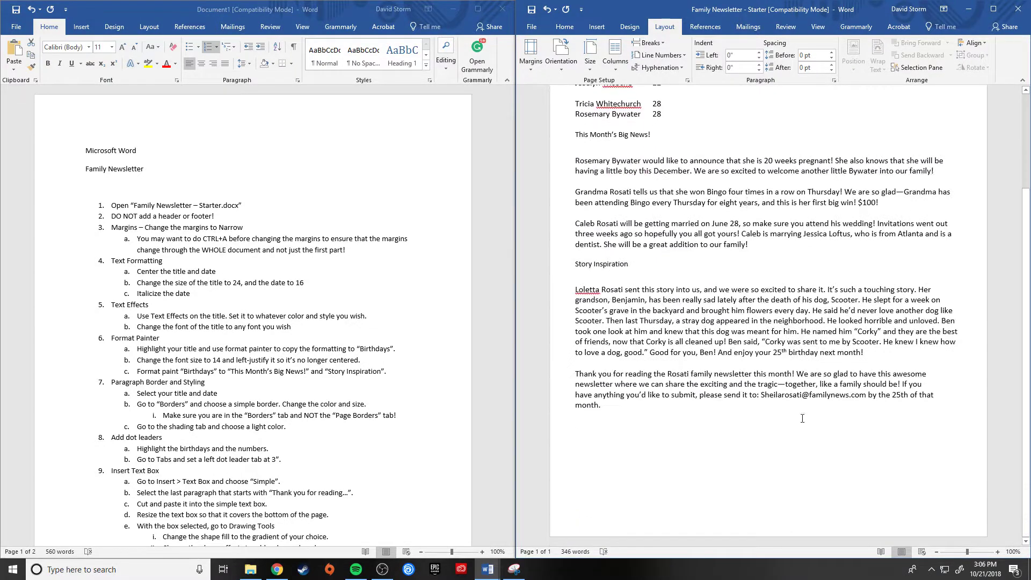
{"action": "scroll", "coordinate": [769, 387], "scroll_direction": "up", "scroll_amount": 4}
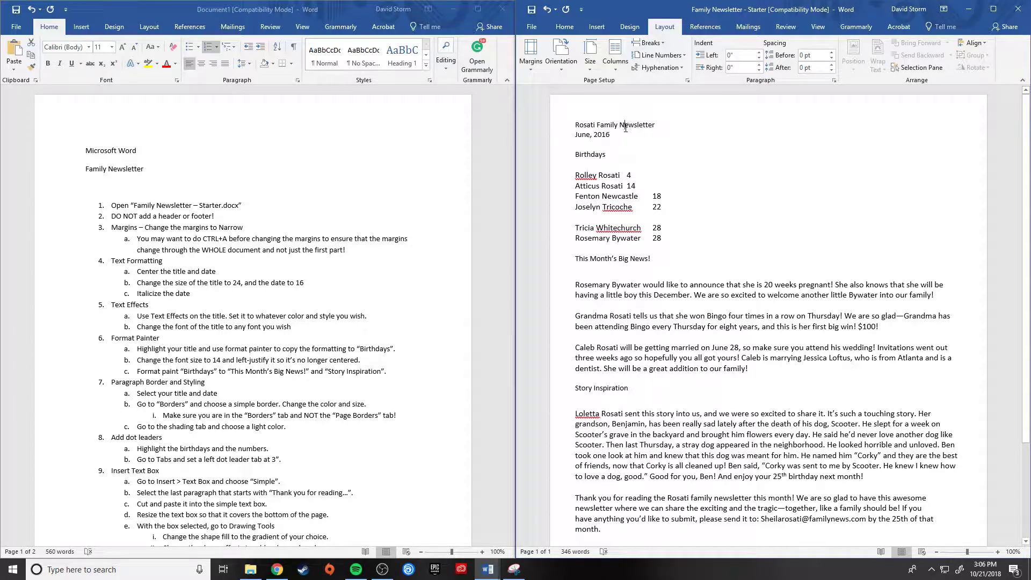
Center the title and date lines and make the title 24 pt
{"action": "left_click_drag", "start_coordinate": [611, 135], "coordinate": [573, 127]}
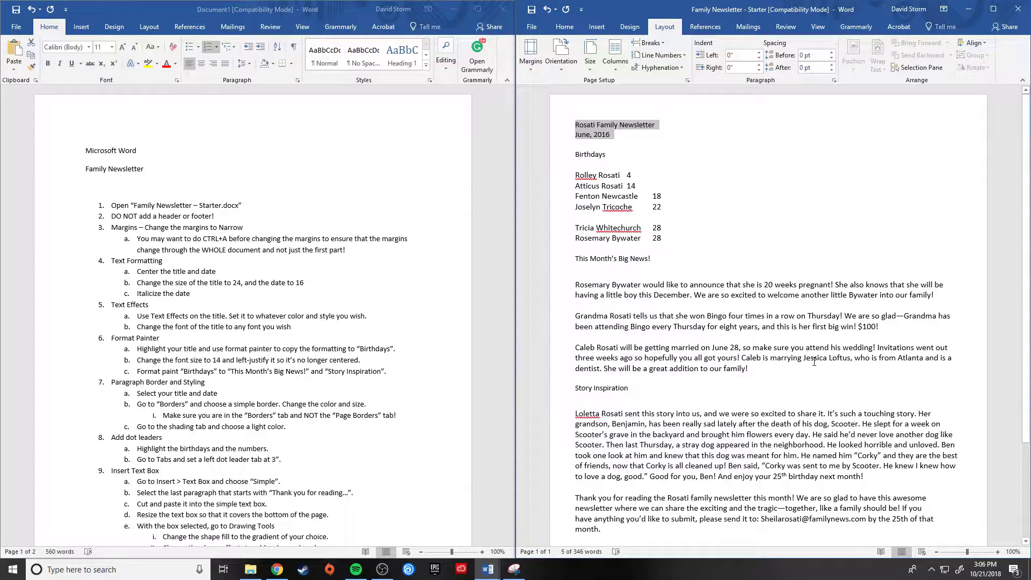
{"action": "left_click", "coordinate": [565, 27]}
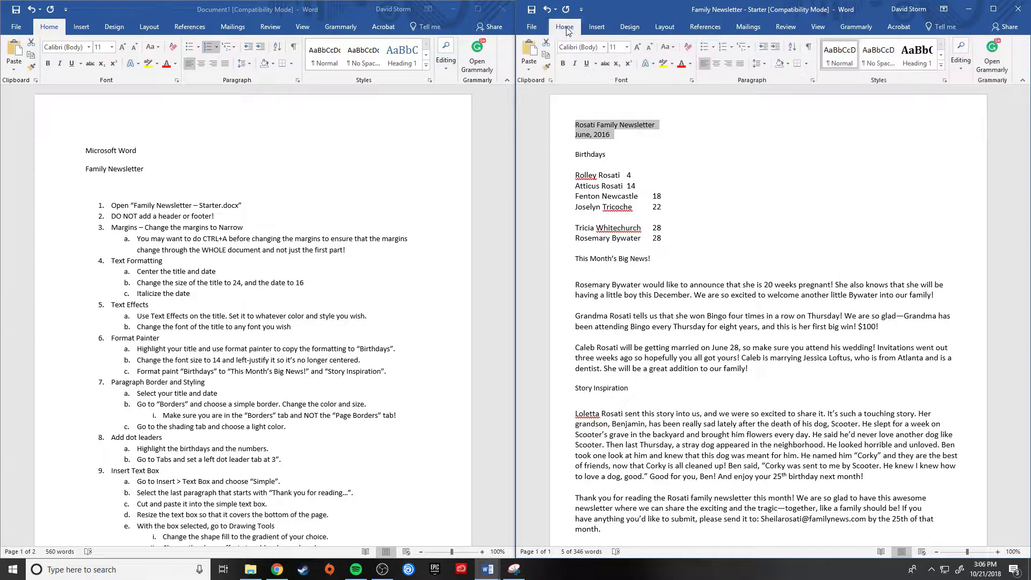
{"action": "left_click", "coordinate": [718, 64]}
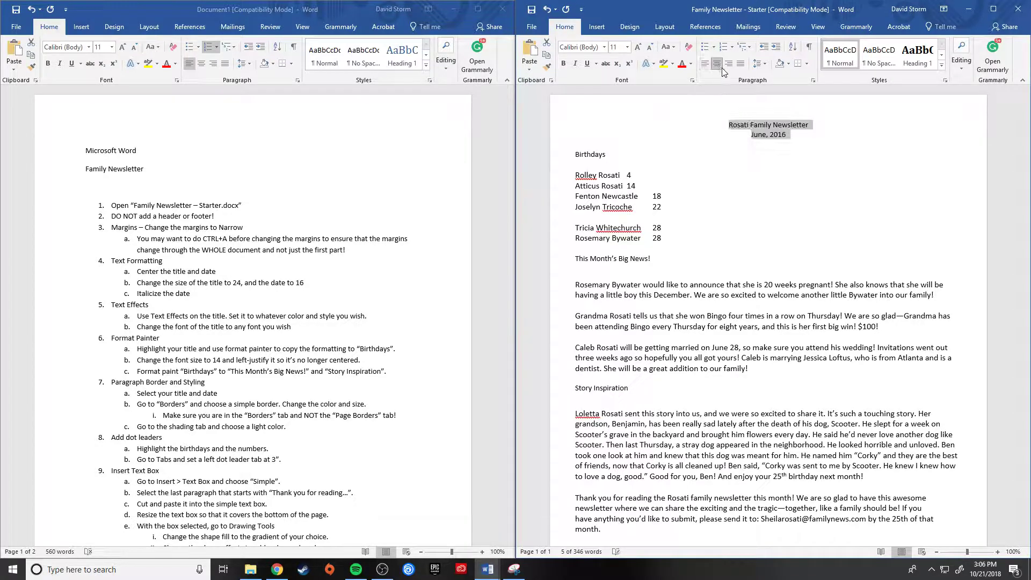
{"action": "left_click", "coordinate": [778, 133]}
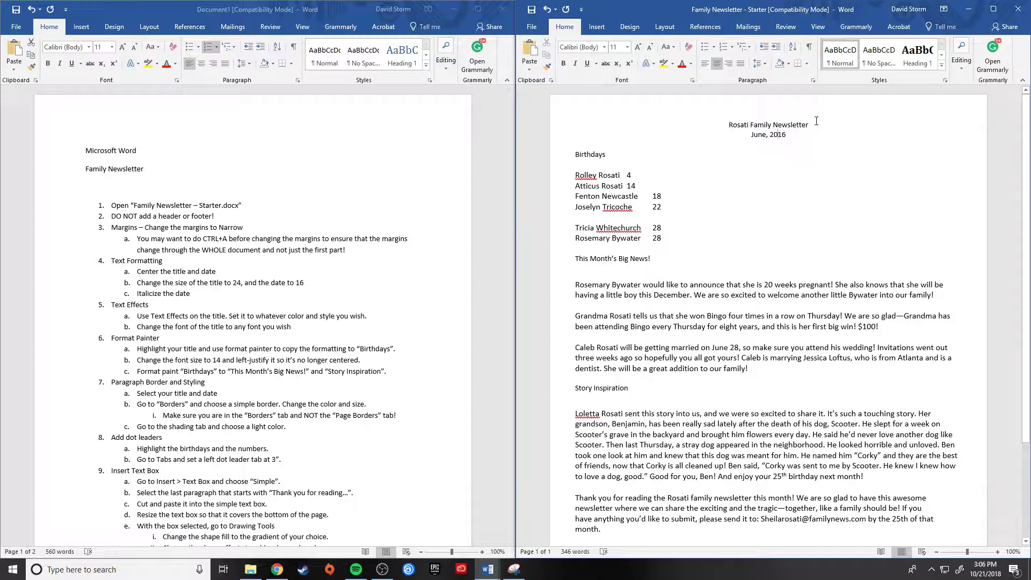
{"action": "left_click_drag", "start_coordinate": [817, 121], "coordinate": [720, 125]}
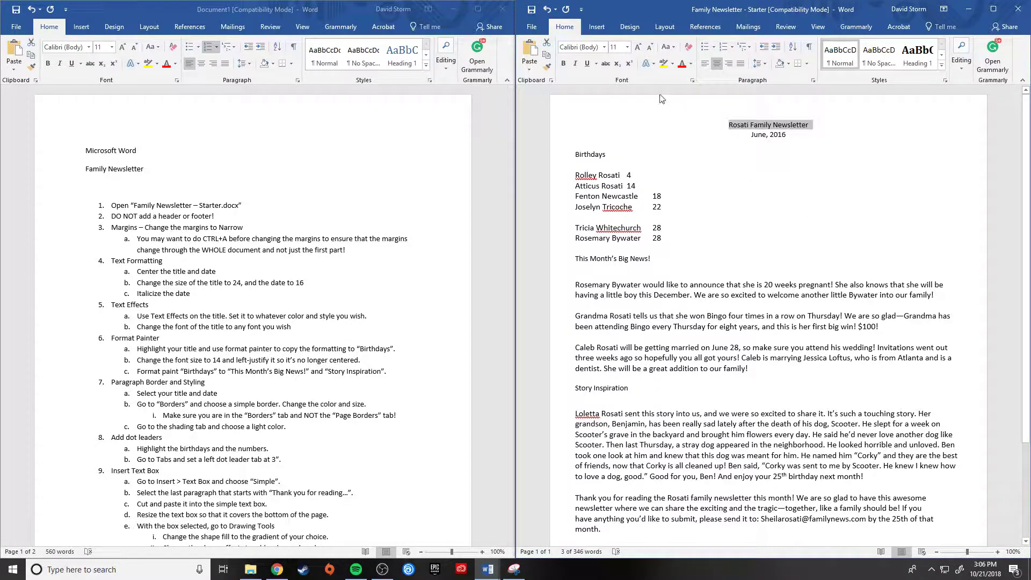
{"action": "left_click", "coordinate": [627, 47]}
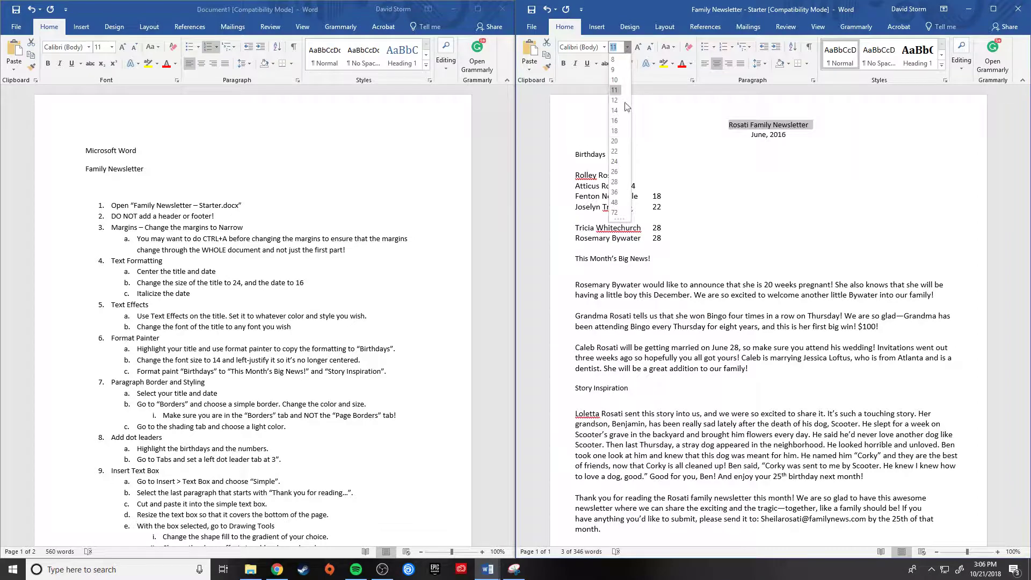
{"action": "left_click", "coordinate": [615, 162]}
Make the June, 2016 date line 16 pt italic
{"action": "left_click_drag", "start_coordinate": [761, 143], "coordinate": [789, 146]}
{"action": "left_click", "coordinate": [627, 48]}
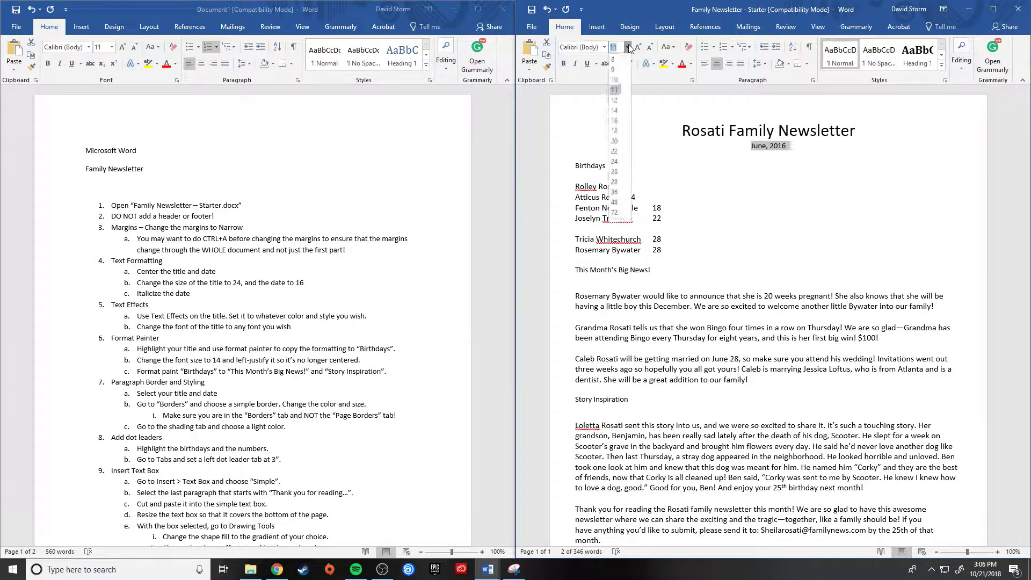
{"action": "left_click", "coordinate": [617, 121]}
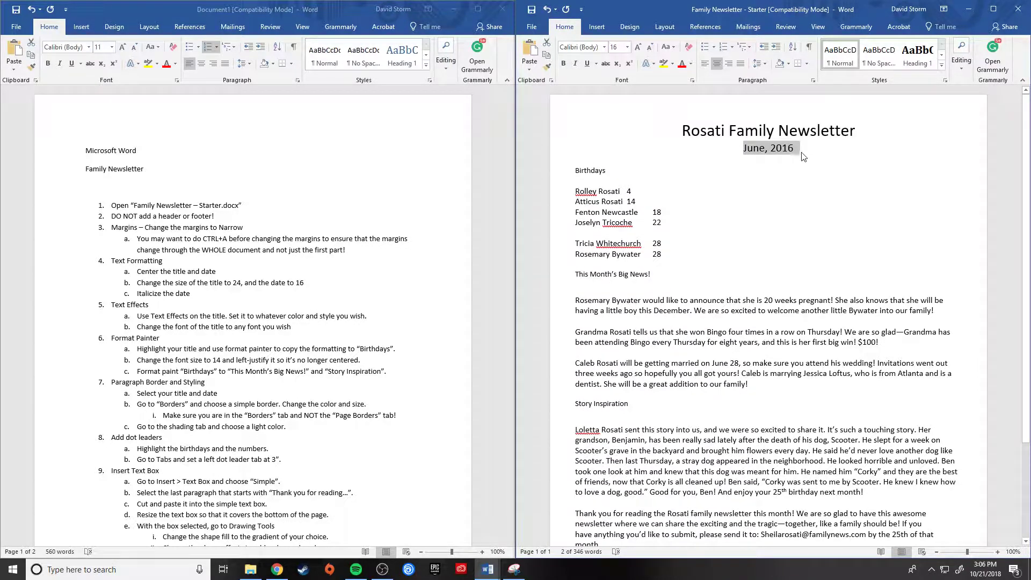
{"action": "left_click", "coordinate": [575, 63]}
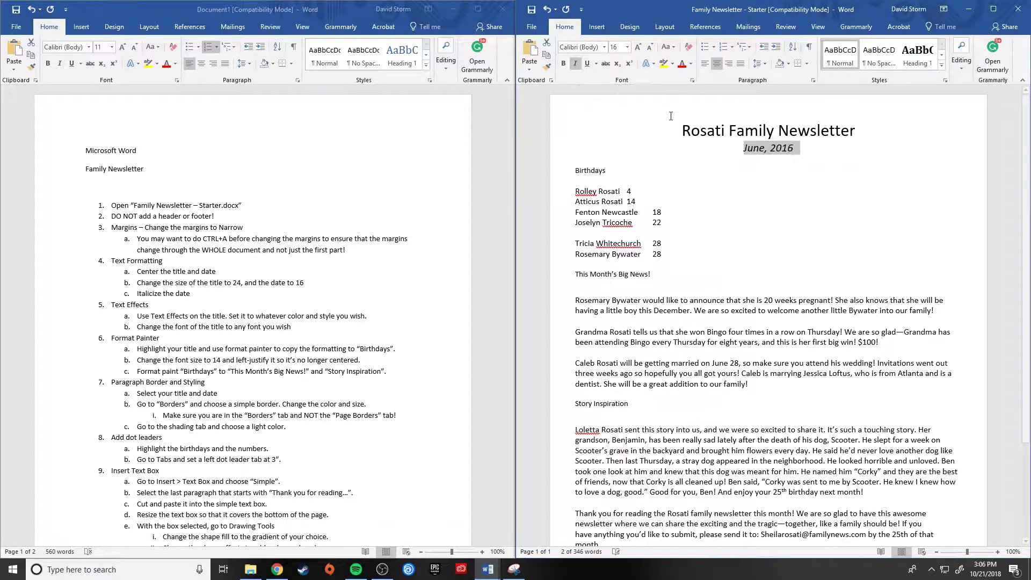
{"action": "left_click", "coordinate": [741, 172]}
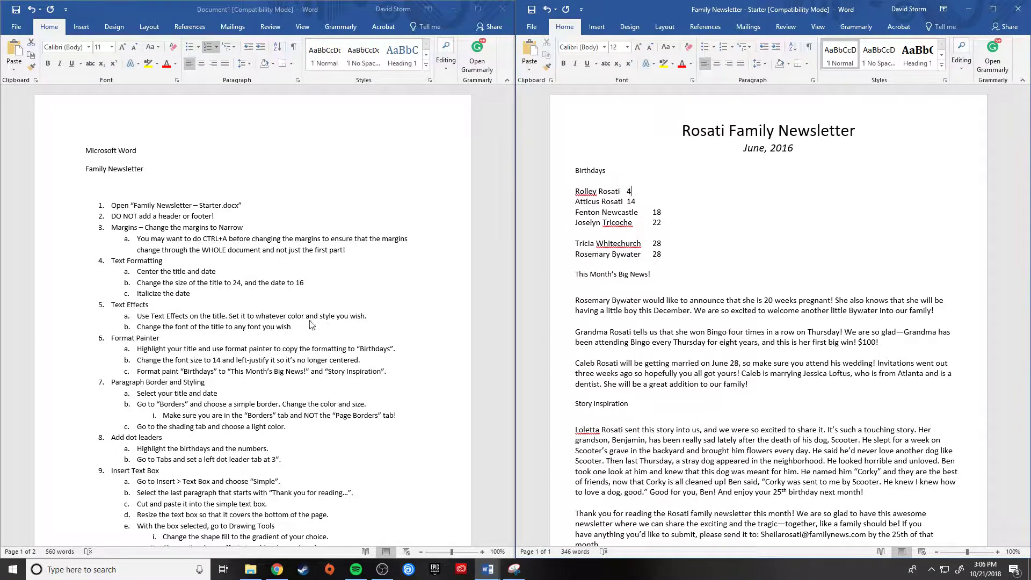
Apply the blue outline text effect to the Rosati Family Newsletter title
{"action": "left_click", "coordinate": [811, 139]}
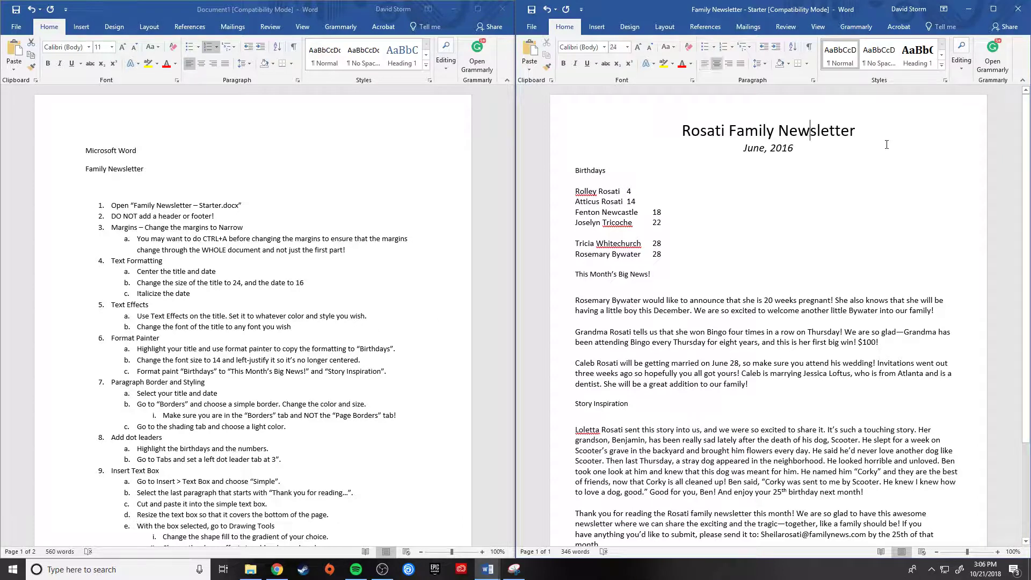
{"action": "left_click_drag", "start_coordinate": [866, 133], "coordinate": [681, 133]}
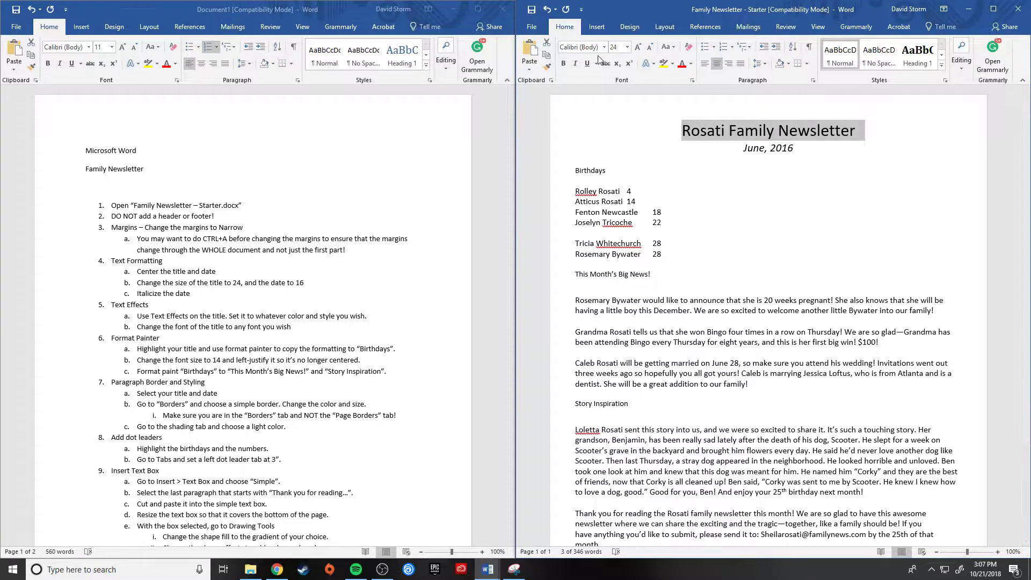
{"action": "left_click", "coordinate": [655, 64]}
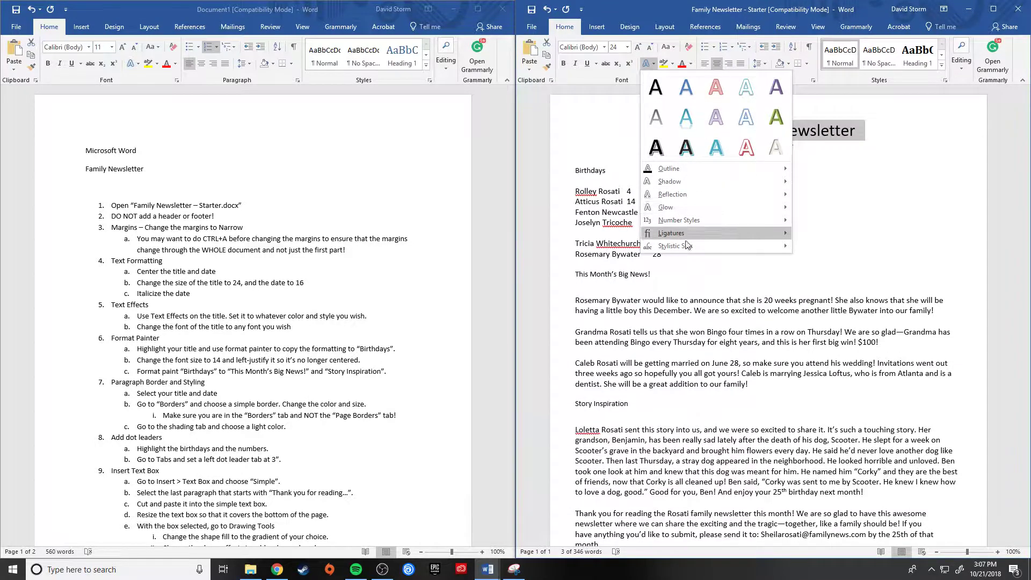
{"action": "mouse_move", "coordinate": [685, 196]}
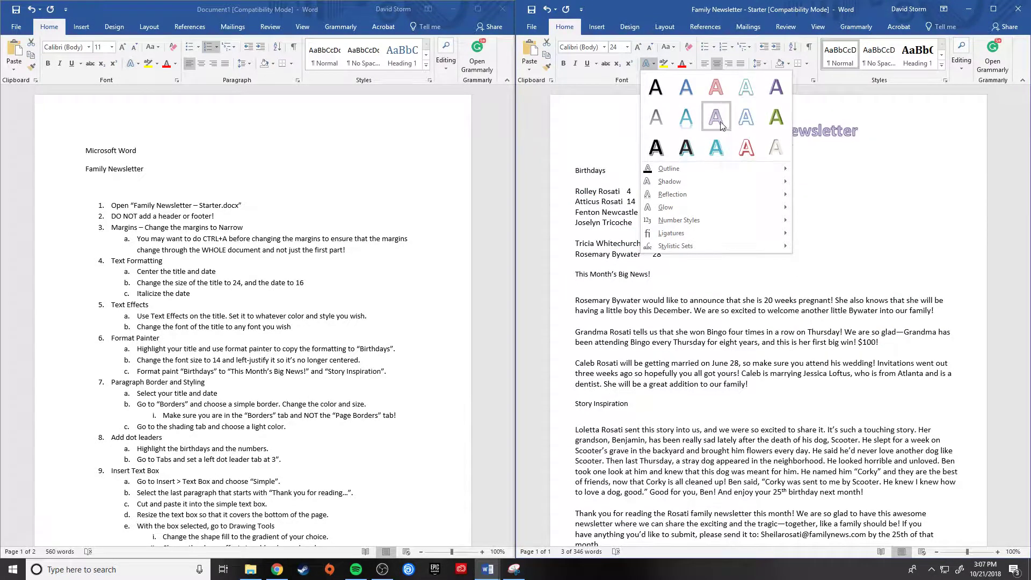
{"action": "left_click", "coordinate": [687, 89]}
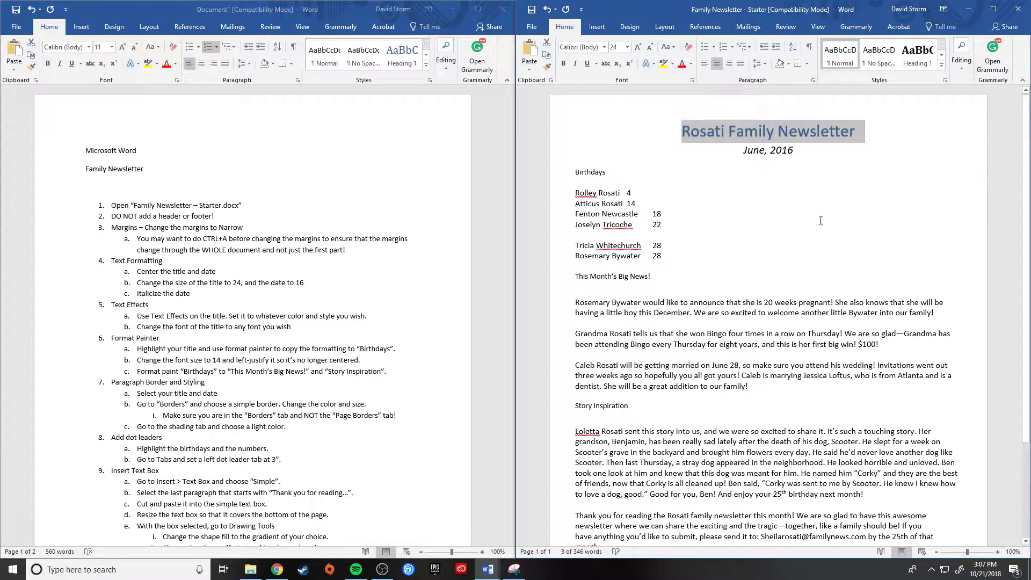
{"action": "left_click", "coordinate": [768, 152]}
{"action": "left_click", "coordinate": [783, 129]}
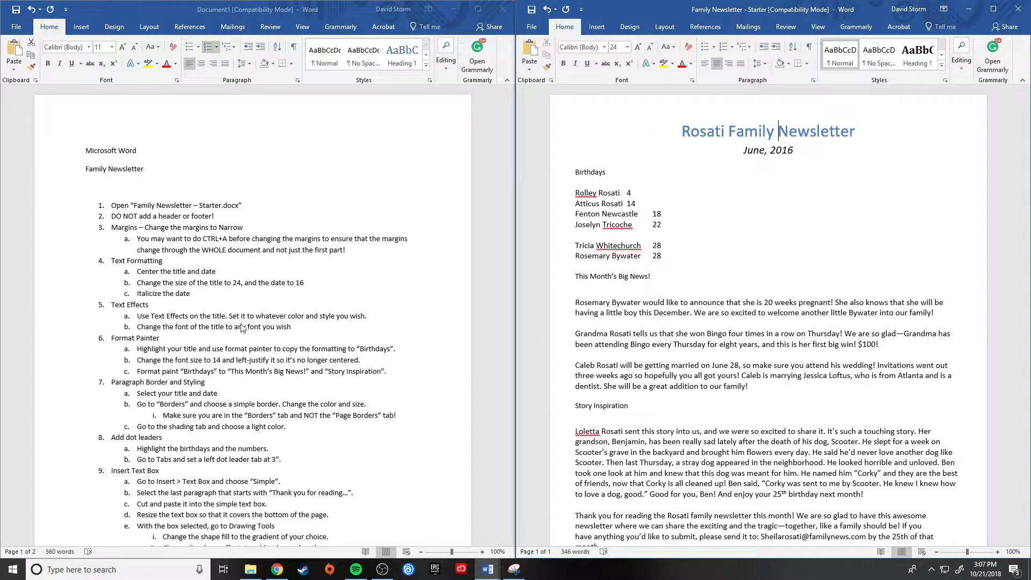
Switch the Rosati Family Newsletter title font to Forte
{"action": "left_click_drag", "start_coordinate": [851, 133], "coordinate": [640, 131]}
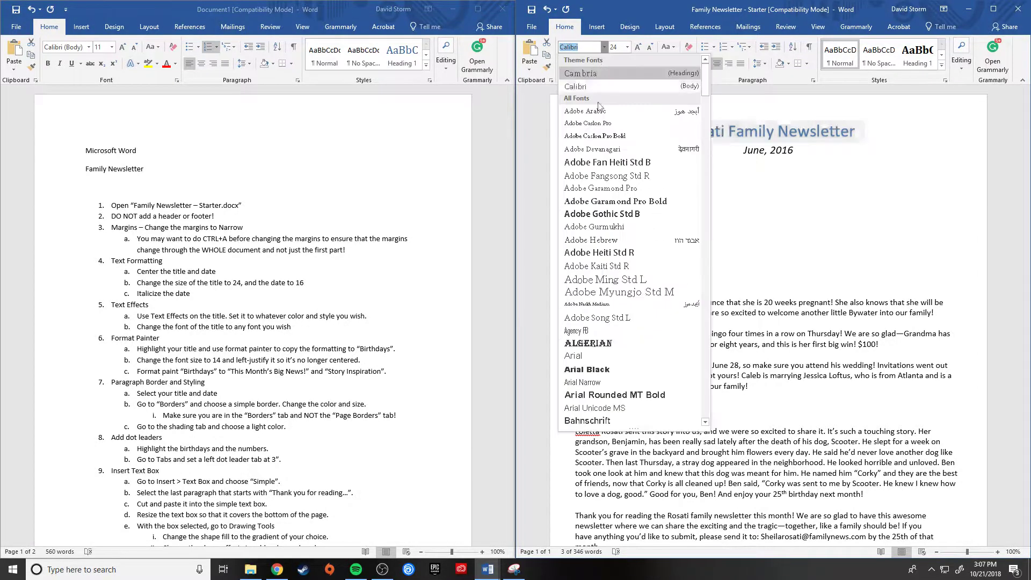
{"action": "scroll", "coordinate": [631, 353], "scroll_direction": "down", "scroll_amount": 9}
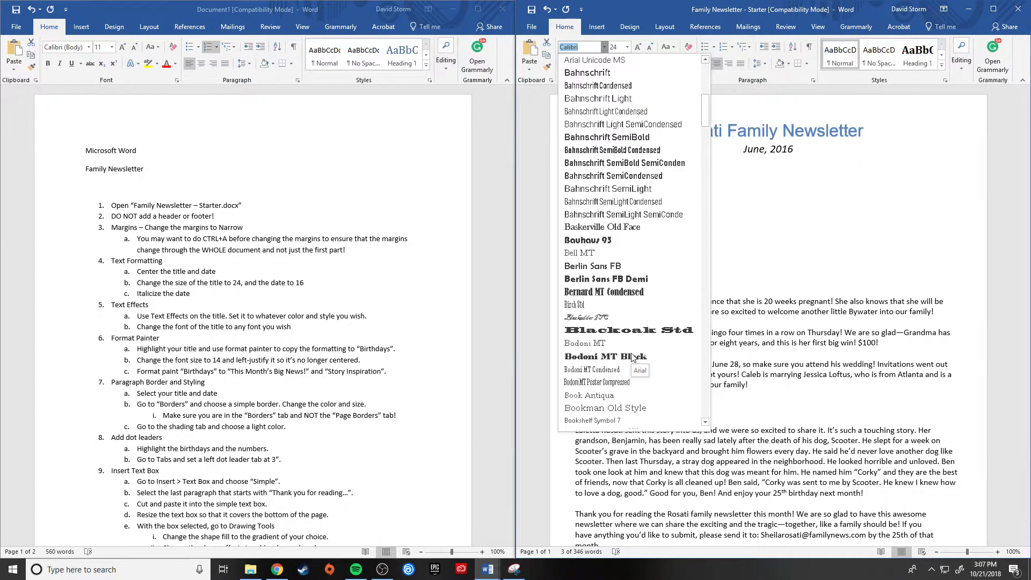
{"action": "scroll", "coordinate": [632, 357], "scroll_direction": "down", "scroll_amount": 12}
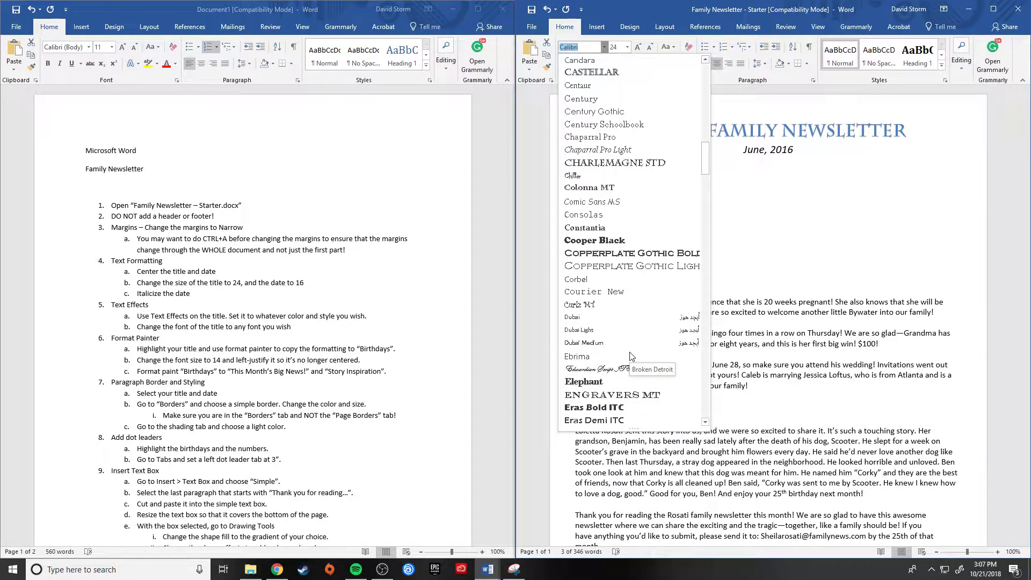
{"action": "scroll", "coordinate": [632, 357], "scroll_direction": "down", "scroll_amount": 6}
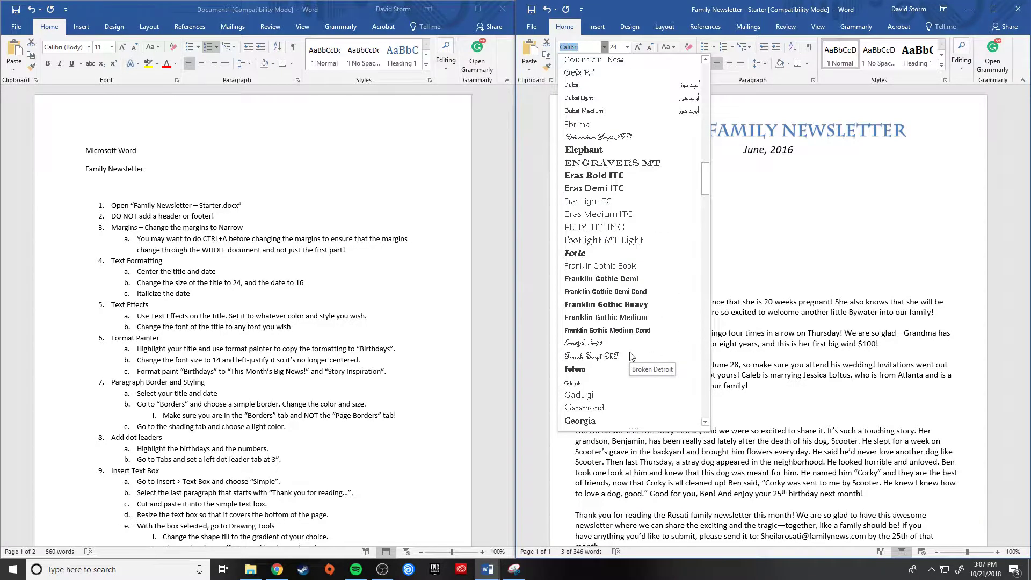
{"action": "left_click", "coordinate": [590, 254]}
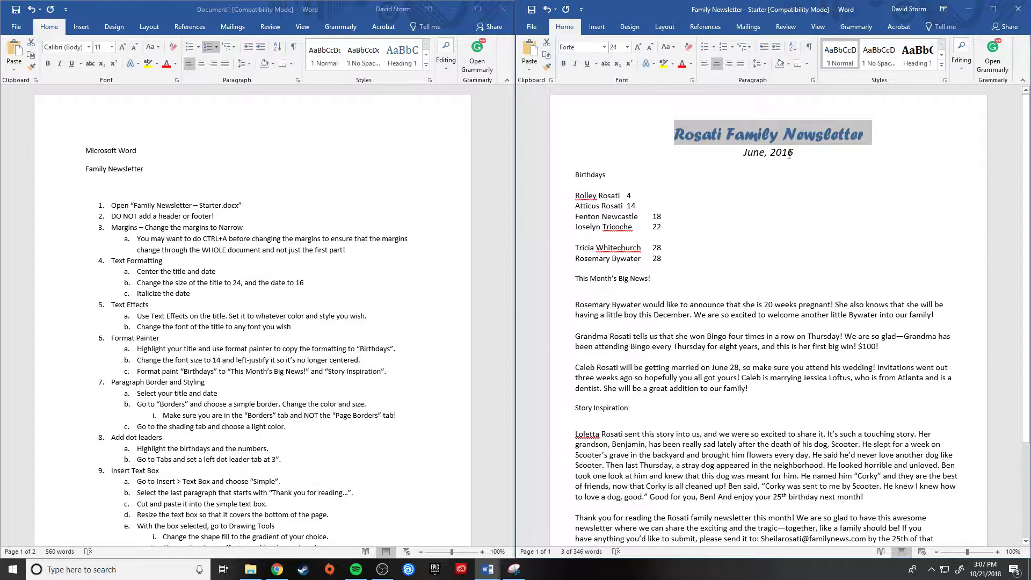
{"action": "left_click", "coordinate": [789, 153]}
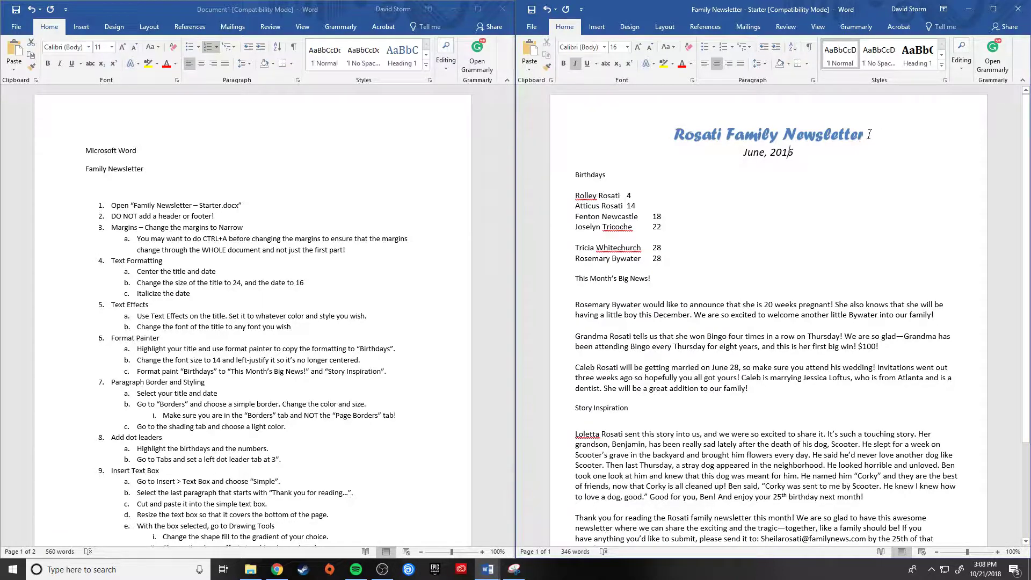
Format-paint the title's Forte blue style onto Birthdays, then make it 14 pt, left-aligned
{"action": "left_click_drag", "start_coordinate": [870, 134], "coordinate": [682, 136]}
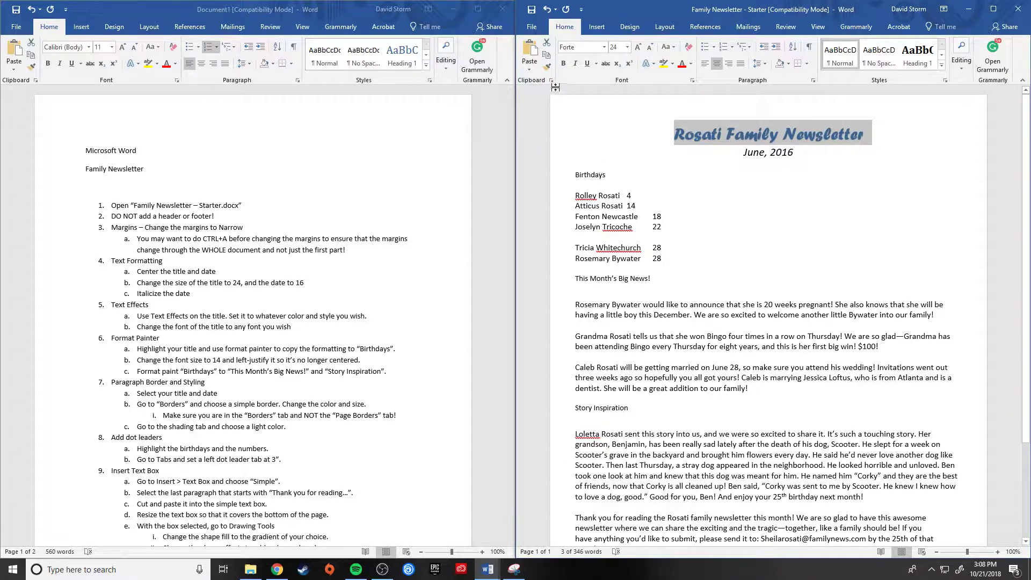
{"action": "left_click", "coordinate": [548, 68]}
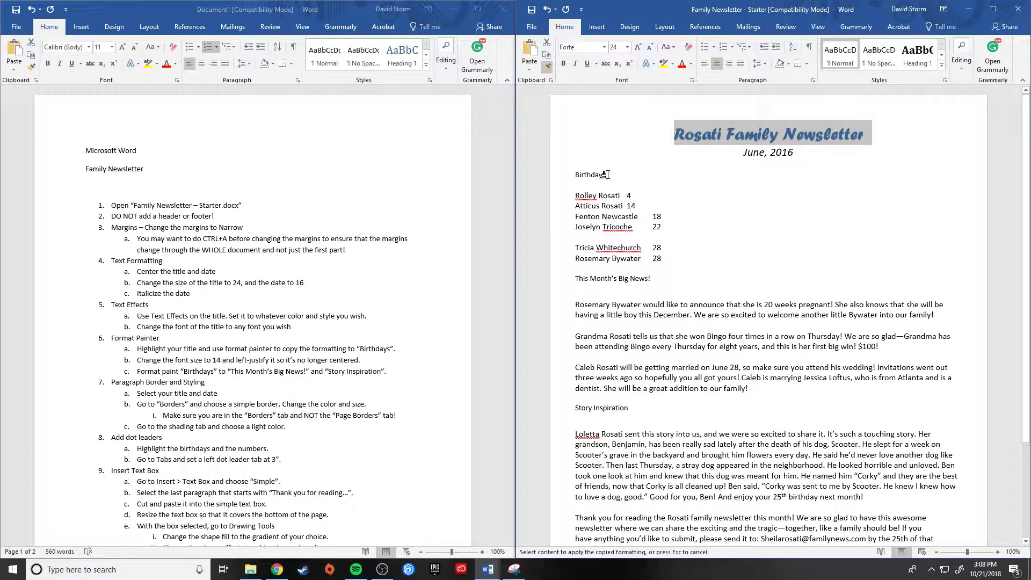
{"action": "left_click_drag", "start_coordinate": [607, 174], "coordinate": [564, 175]}
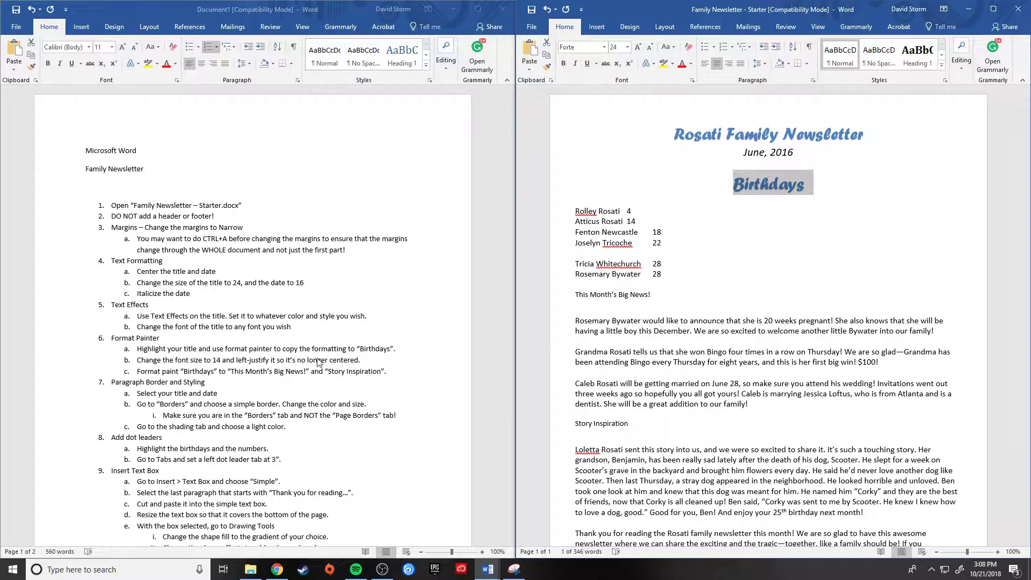
{"action": "left_click", "coordinate": [627, 47]}
{"action": "left_click", "coordinate": [618, 110]}
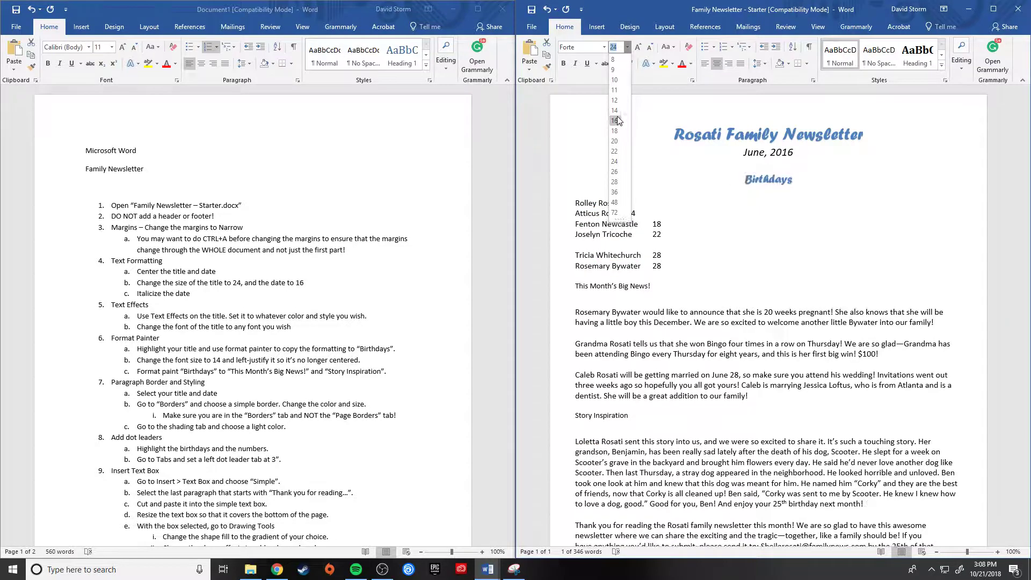
{"action": "left_click", "coordinate": [706, 63]}
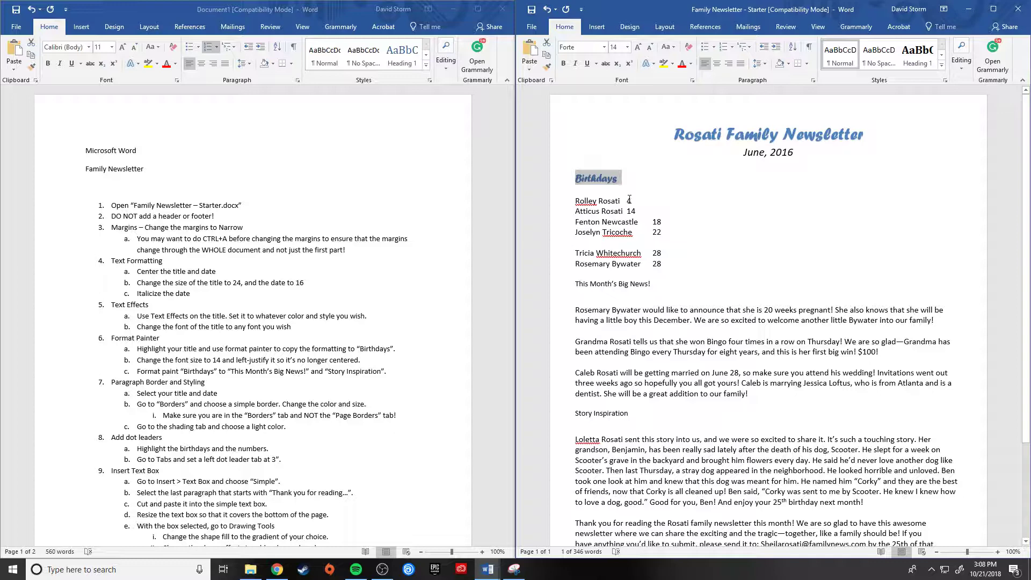
Copy the Birthdays heading style onto the 'This Month's Big News!' heading
{"action": "left_click", "coordinate": [642, 180]}
{"action": "left_click_drag", "start_coordinate": [624, 178], "coordinate": [572, 179]}
{"action": "left_click", "coordinate": [546, 69]}
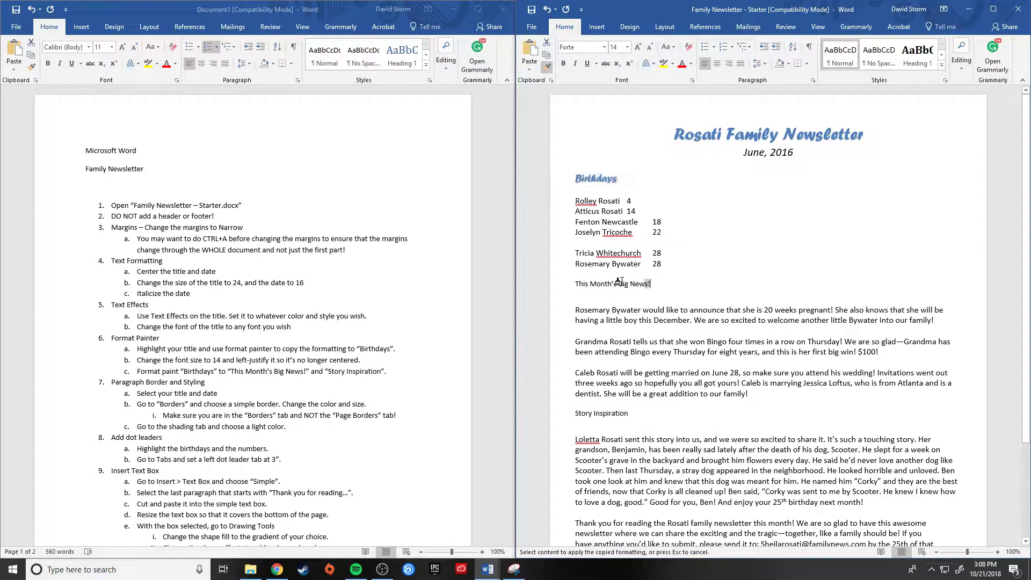
{"action": "left_click_drag", "start_coordinate": [655, 282], "coordinate": [563, 285]}
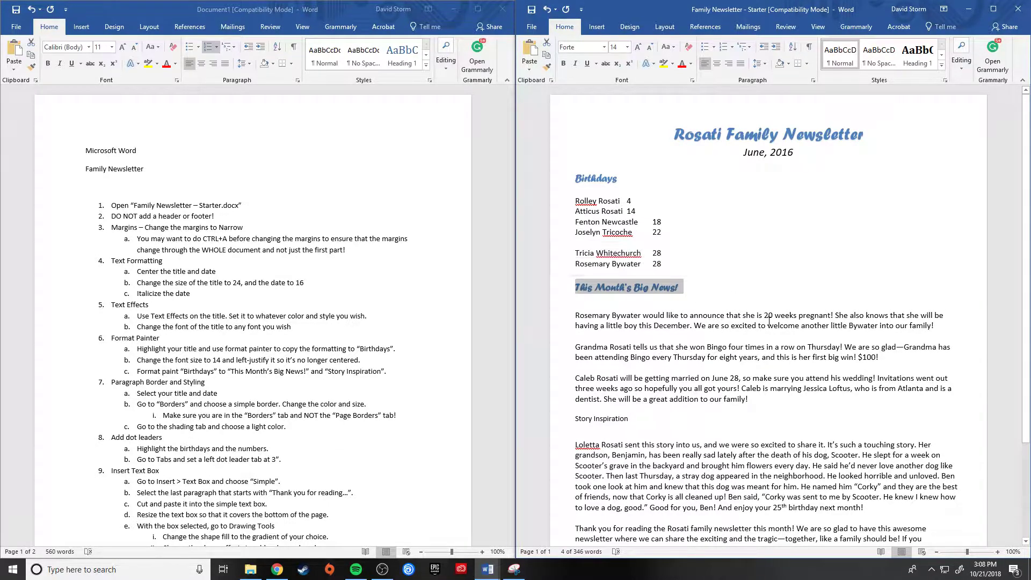
{"action": "left_click", "coordinate": [768, 326]}
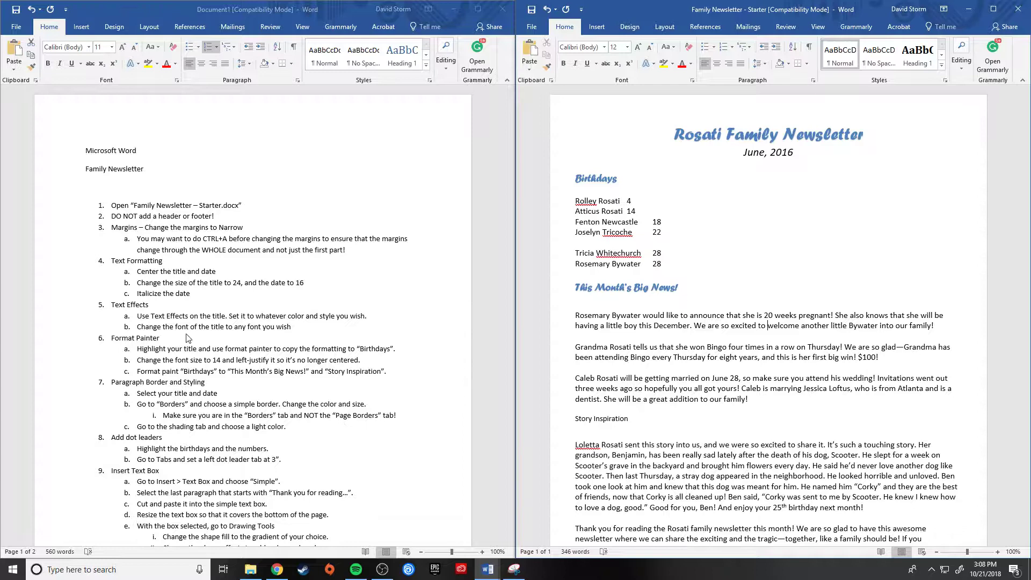
{"action": "scroll", "coordinate": [626, 349], "scroll_direction": "down", "scroll_amount": 3}
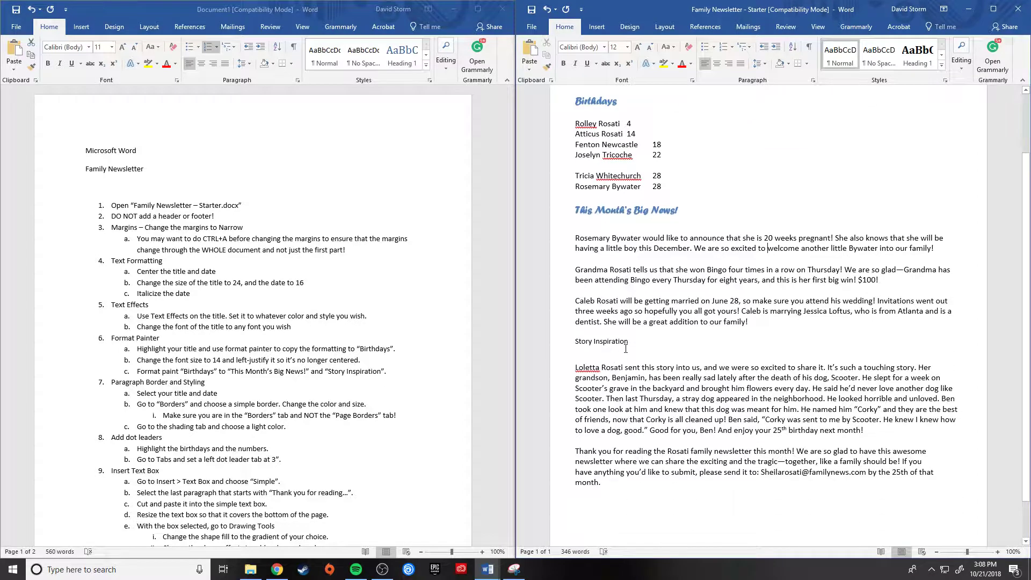
{"action": "scroll", "coordinate": [621, 327], "scroll_direction": "up", "scroll_amount": 3}
Copy the same heading style onto 'Story Inspiration'
{"action": "left_click", "coordinate": [562, 287]}
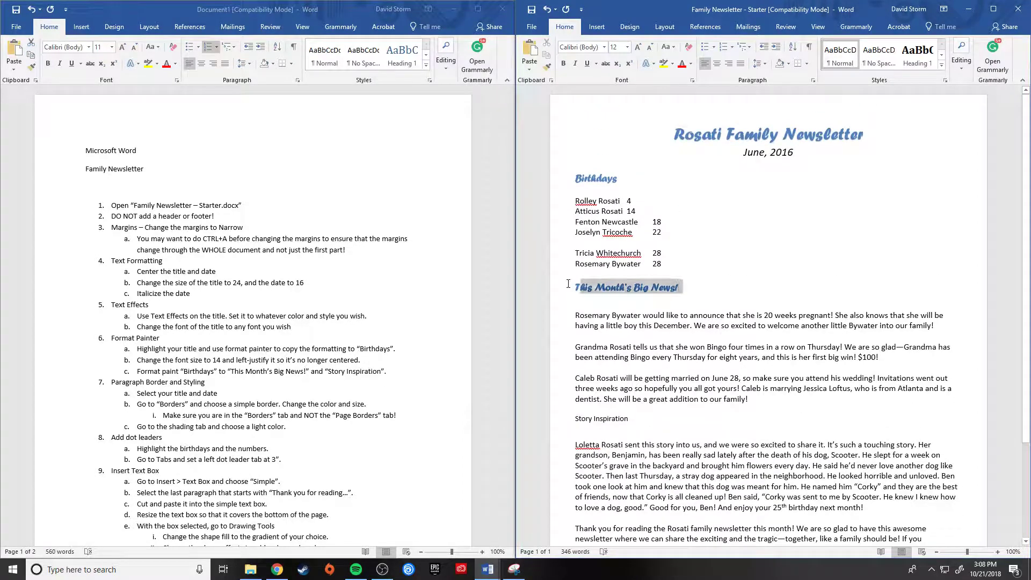
{"action": "left_click", "coordinate": [547, 67]}
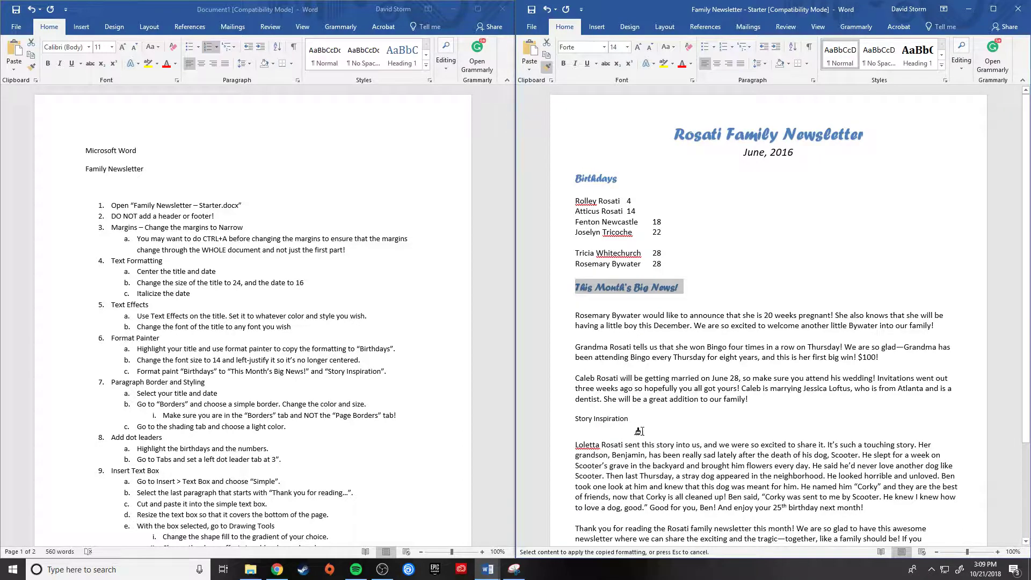
{"action": "left_click_drag", "start_coordinate": [634, 418], "coordinate": [559, 421]}
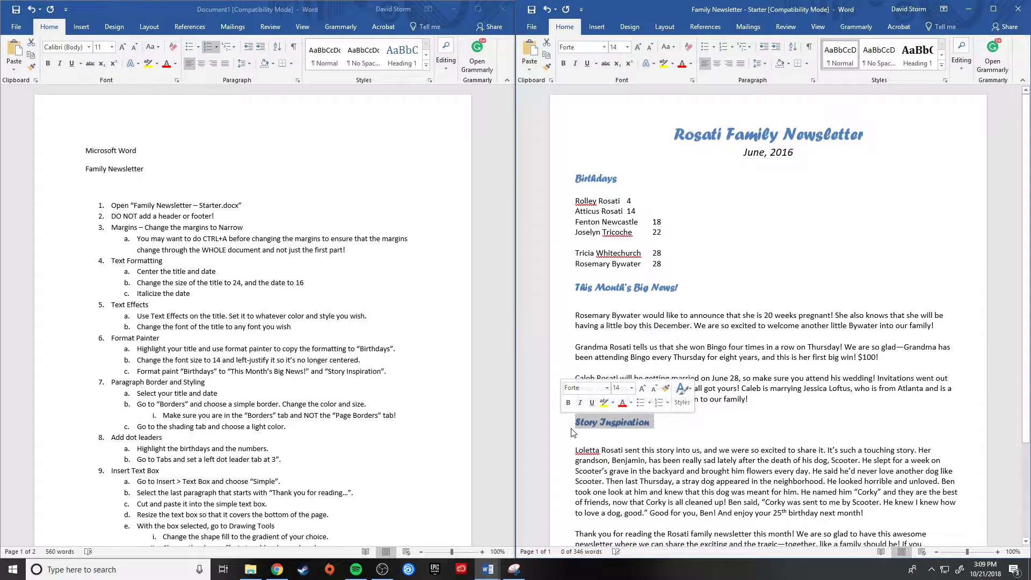
{"action": "left_click", "coordinate": [704, 471]}
{"action": "scroll", "coordinate": [720, 493], "scroll_direction": "down", "scroll_amount": 3}
{"action": "scroll", "coordinate": [718, 491], "scroll_direction": "up", "scroll_amount": 3}
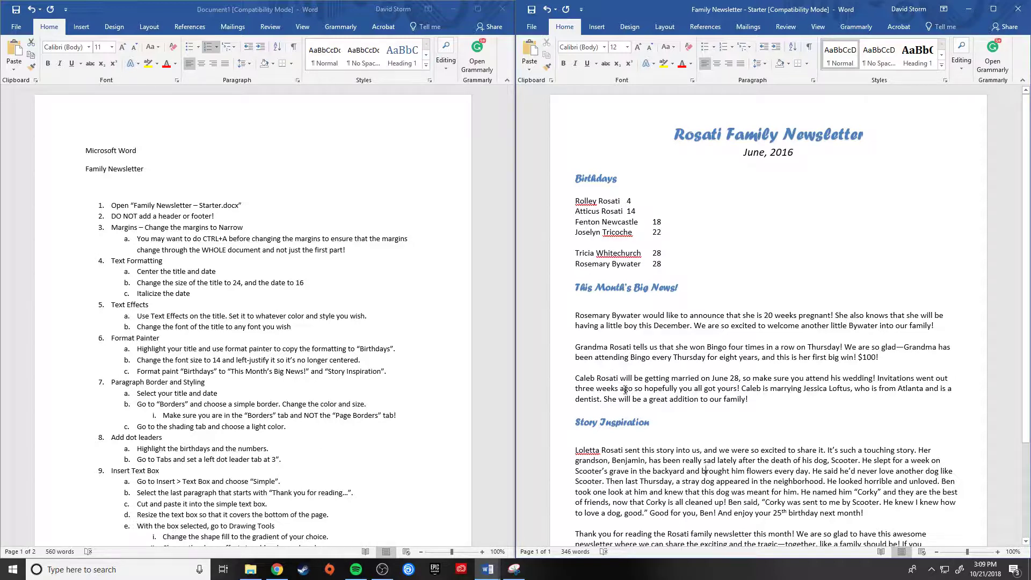
{"action": "scroll", "coordinate": [290, 454], "scroll_direction": "down", "scroll_amount": 3}
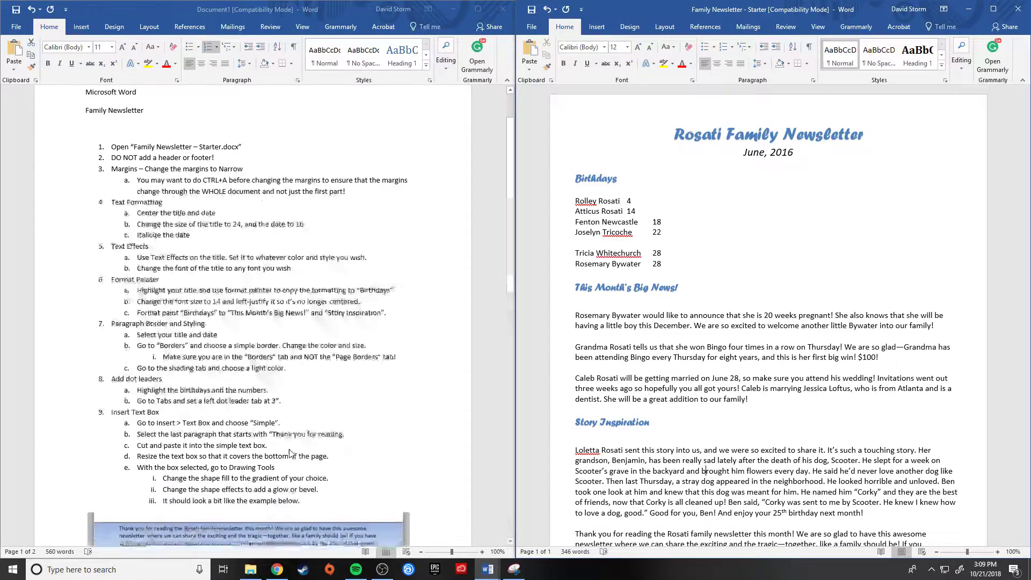
Enclose the title and June, 2016 date together in an Outside Borders box
{"action": "scroll", "coordinate": [289, 449], "scroll_direction": "down", "scroll_amount": 3}
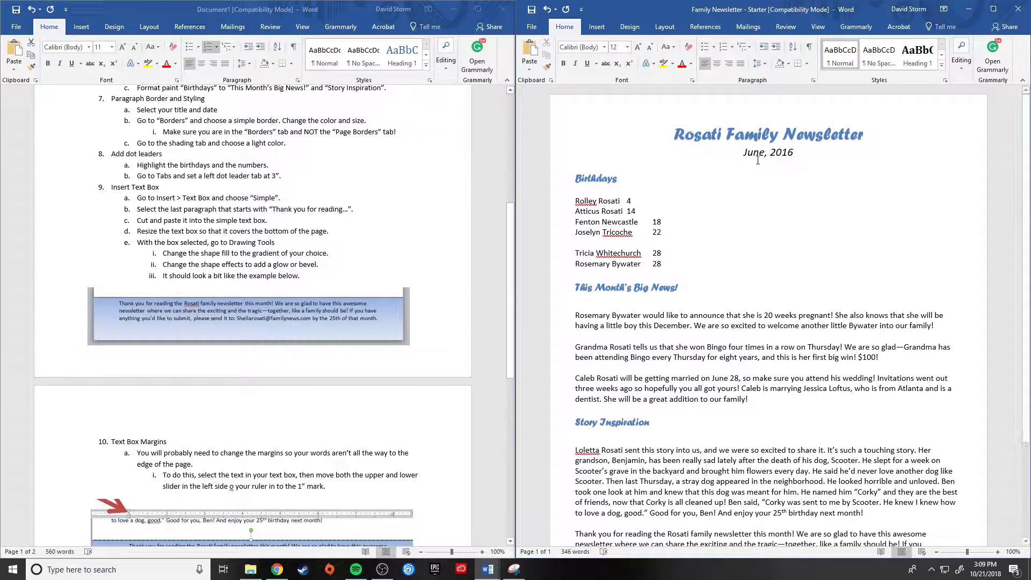
{"action": "left_click", "coordinate": [783, 152]}
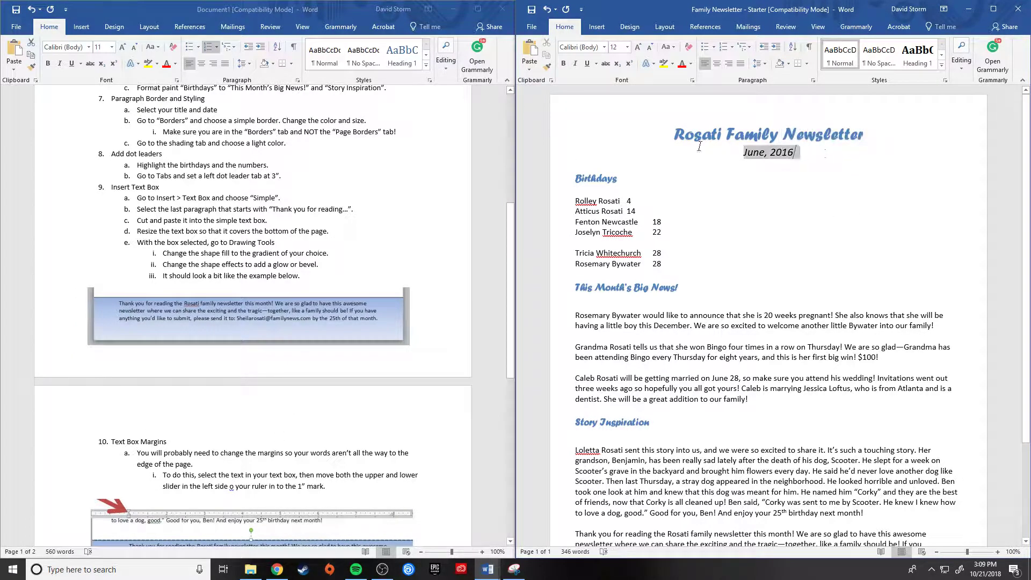
{"action": "left_click_drag", "start_coordinate": [795, 153], "coordinate": [668, 141]}
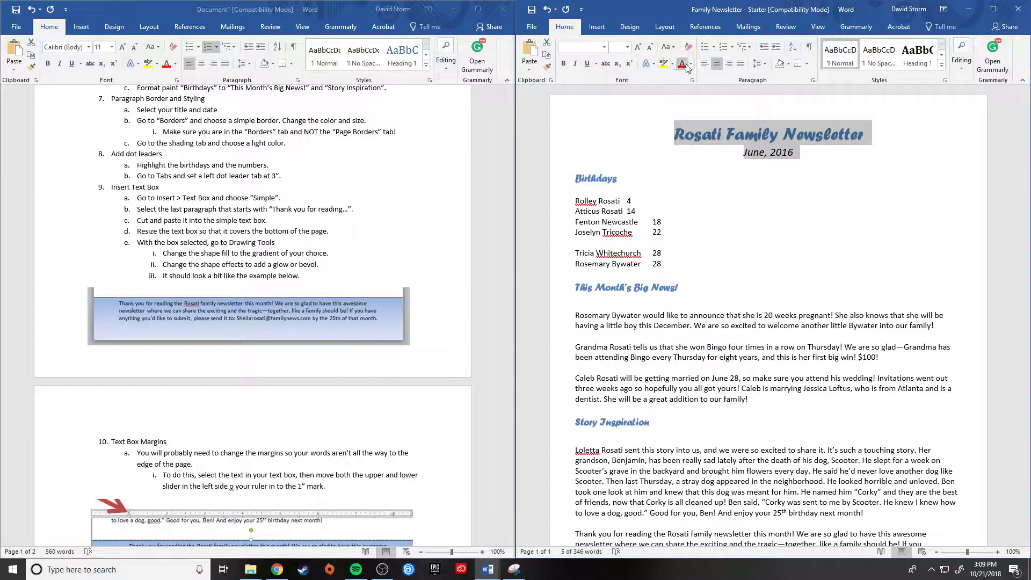
{"action": "left_click", "coordinate": [808, 64]}
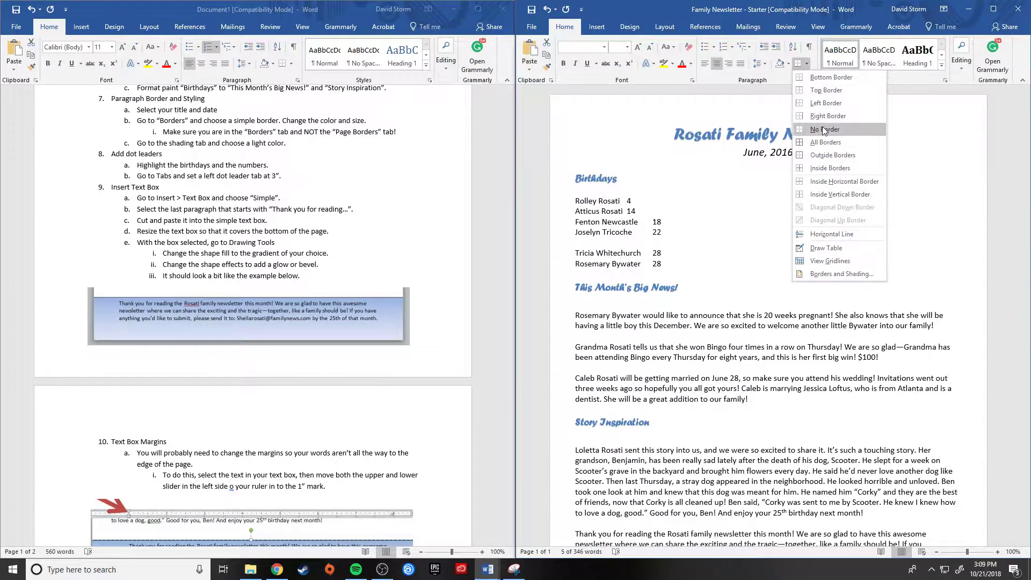
{"action": "left_click", "coordinate": [827, 155]}
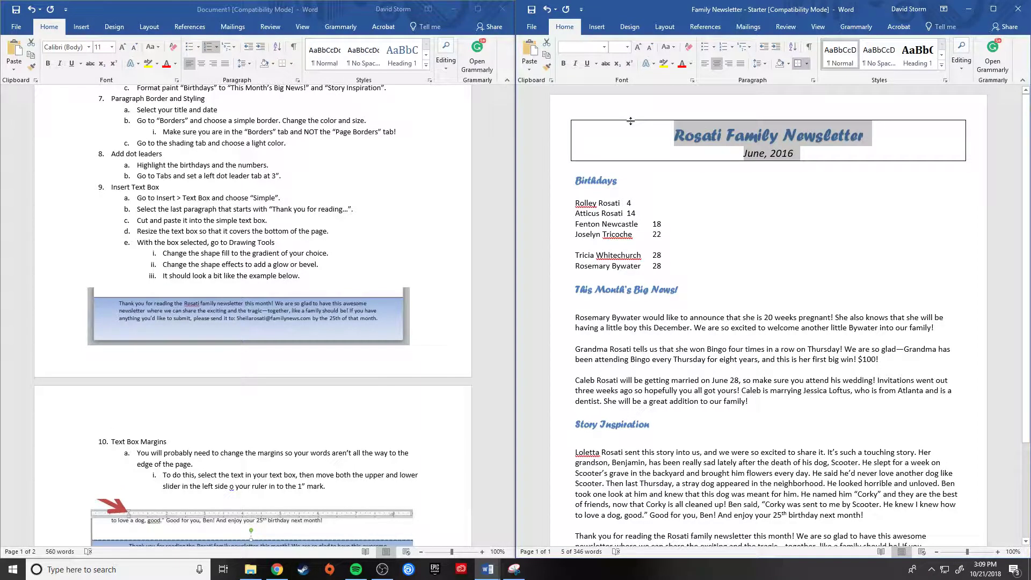
{"action": "left_click", "coordinate": [571, 141]}
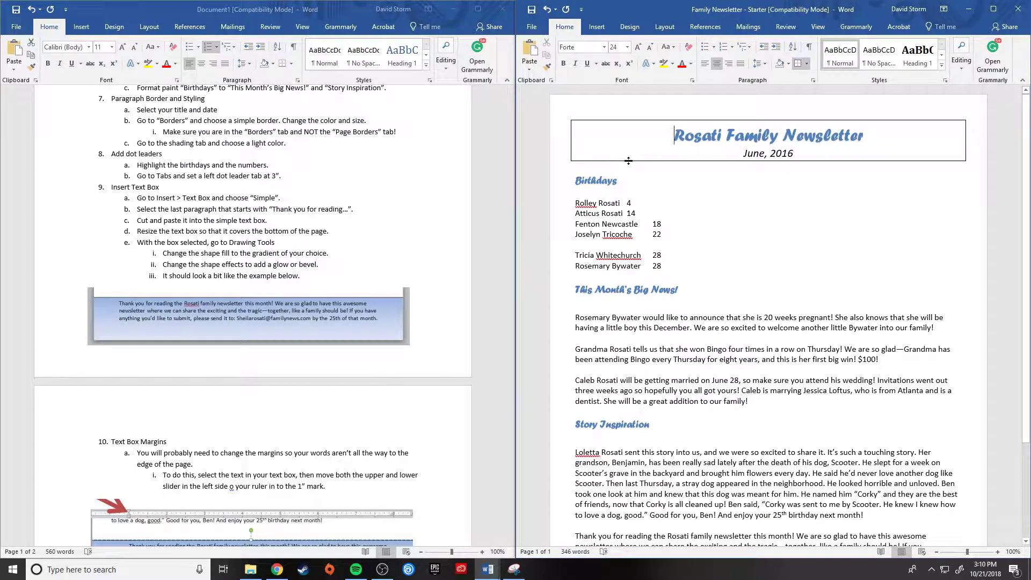
Fill the bordered title block with light blue shading via Borders and Shading
{"action": "left_click", "coordinate": [807, 64]}
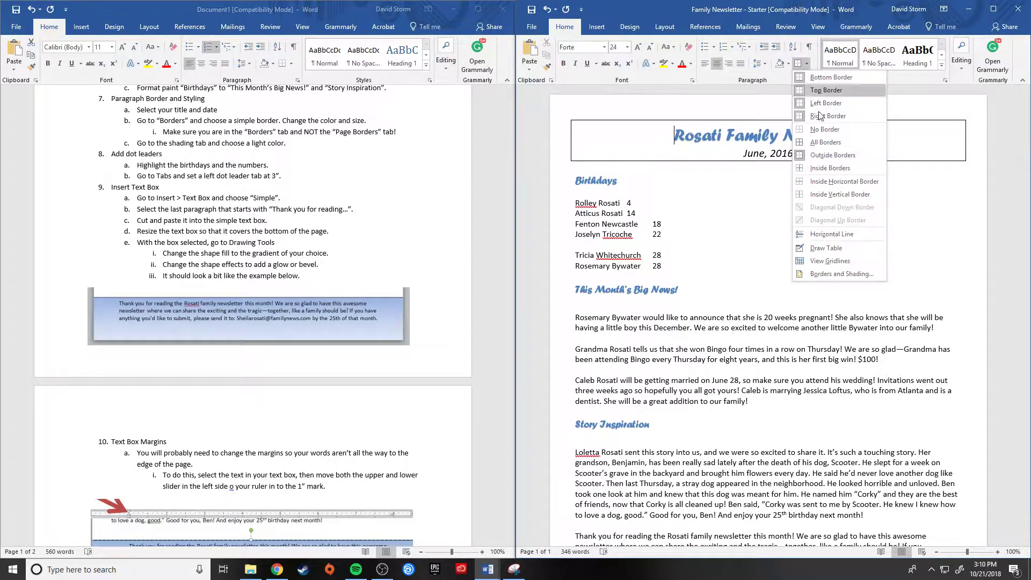
{"action": "left_click", "coordinate": [836, 274]}
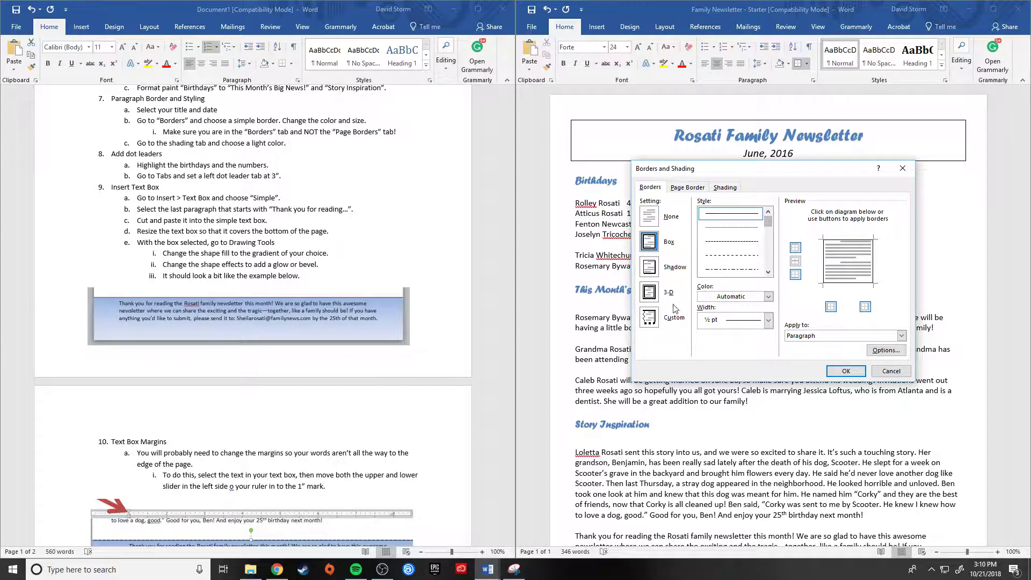
{"action": "left_click", "coordinate": [683, 189]}
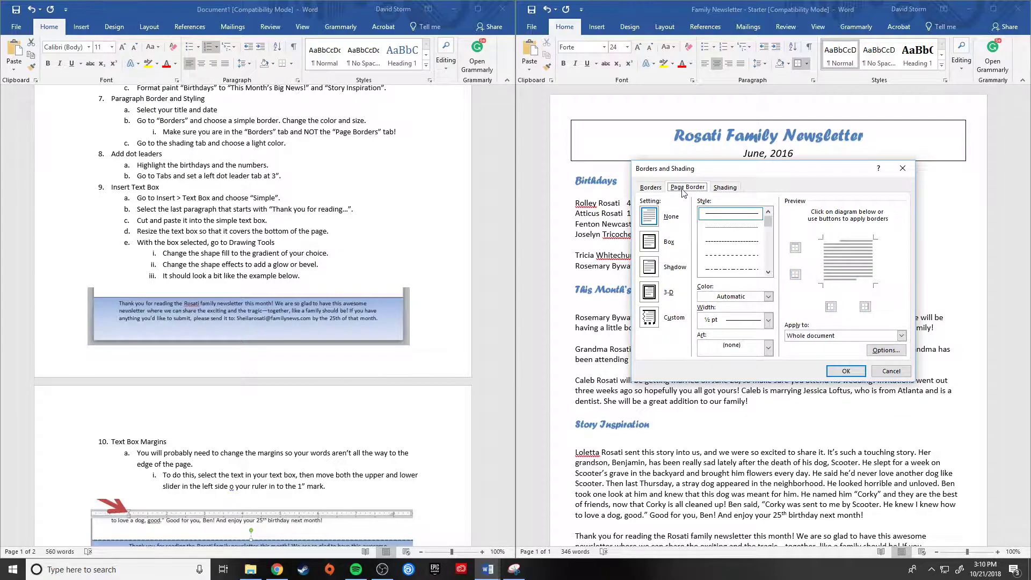
{"action": "left_click", "coordinate": [655, 189]}
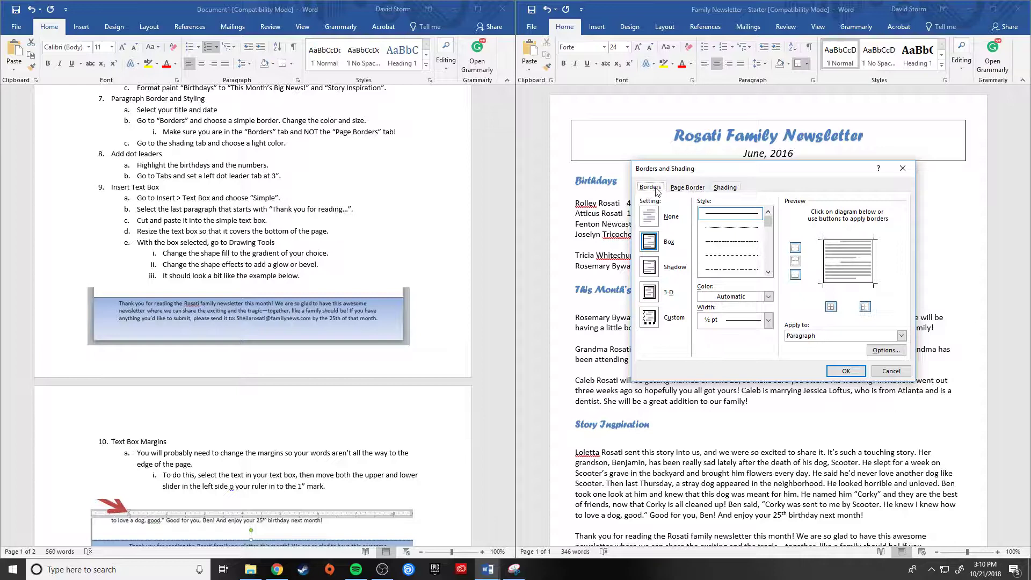
{"action": "left_click", "coordinate": [734, 189]}
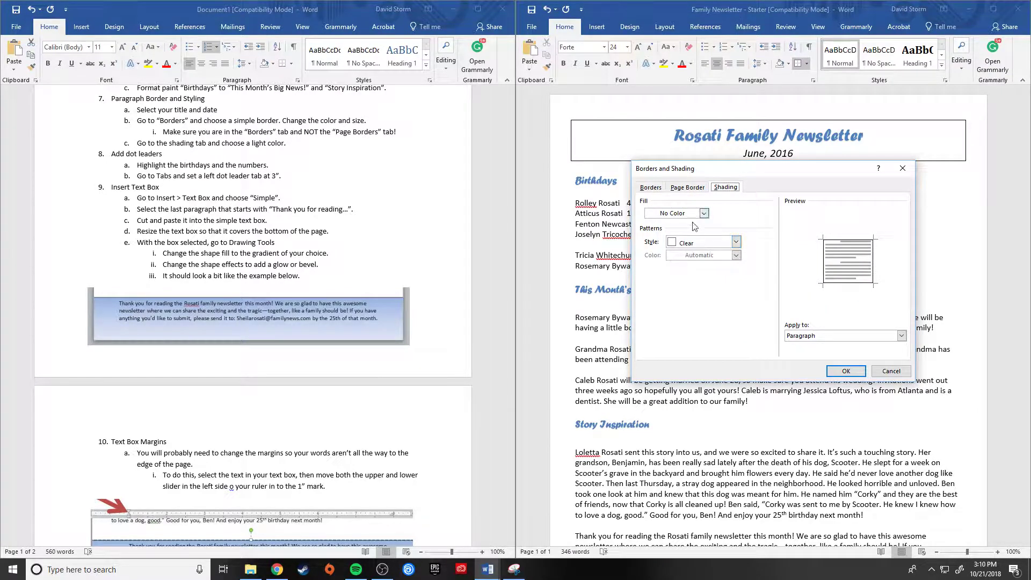
{"action": "left_click", "coordinate": [704, 214]}
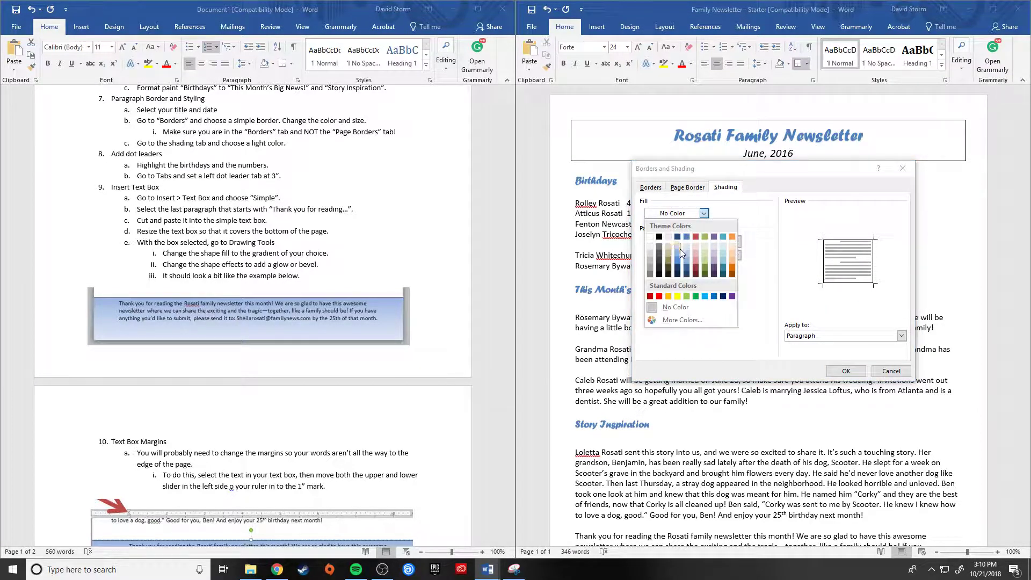
{"action": "left_click", "coordinate": [687, 245]}
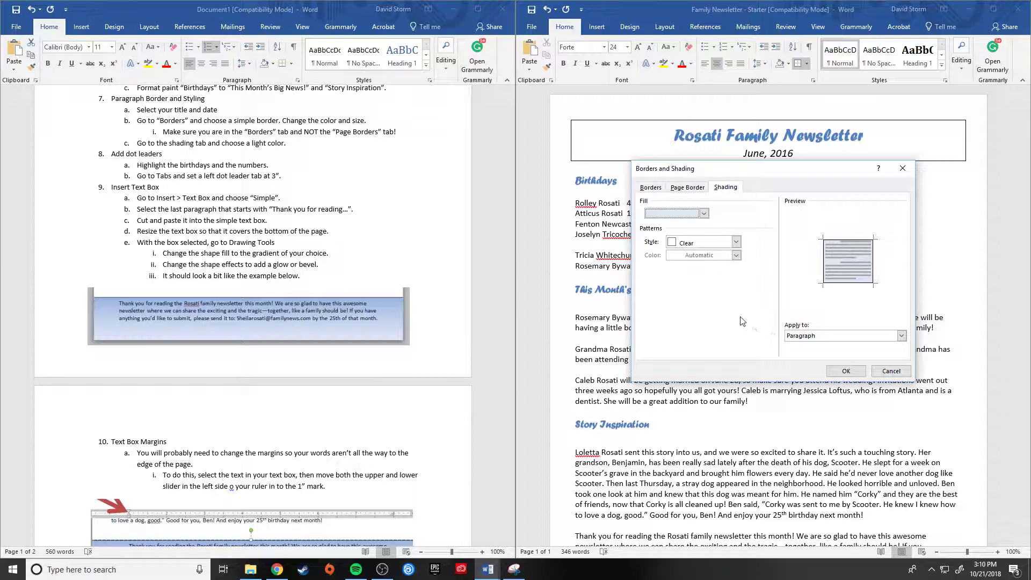
{"action": "left_click", "coordinate": [846, 371]}
{"action": "left_click", "coordinate": [793, 211]}
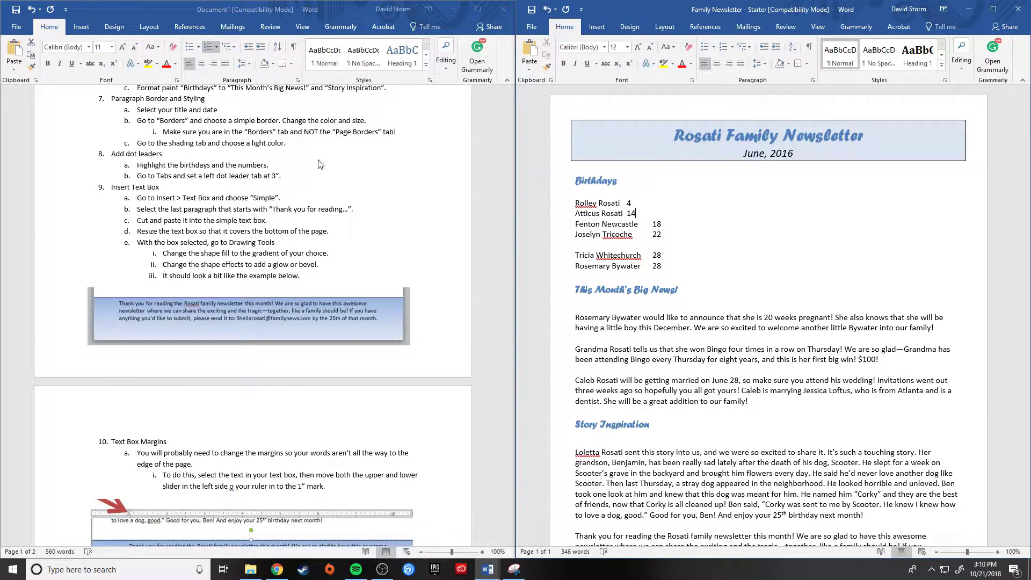
Set a 3" tab stop for the birthday list
{"action": "scroll", "coordinate": [396, 244], "scroll_direction": "down", "scroll_amount": 2}
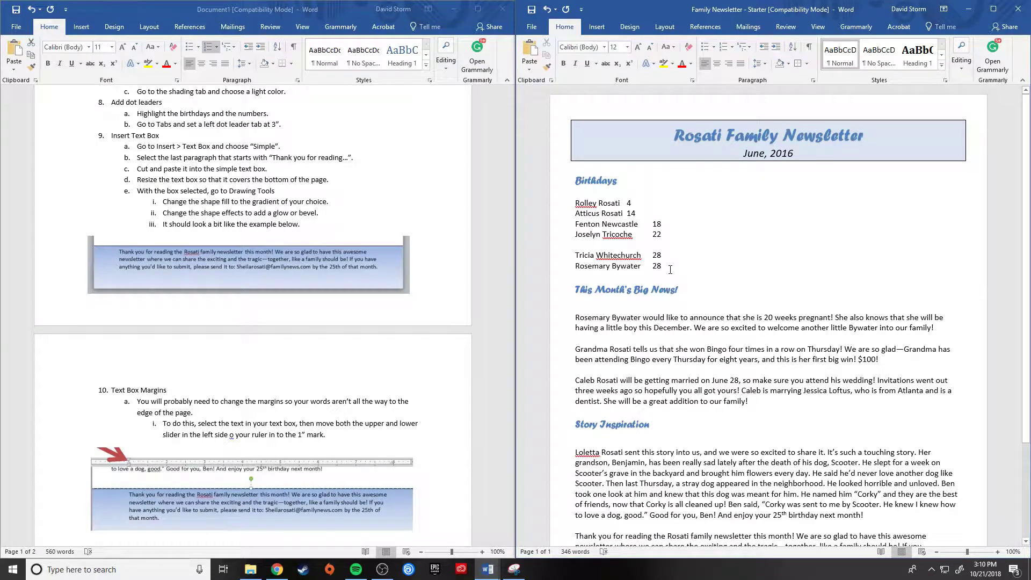
{"action": "left_click_drag", "start_coordinate": [647, 265], "coordinate": [571, 209]}
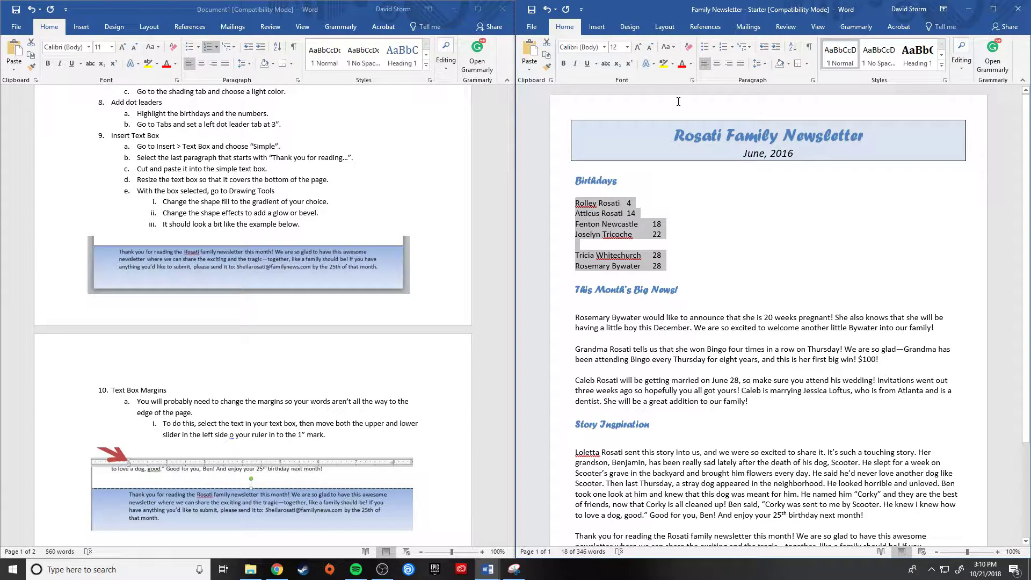
{"action": "left_click", "coordinate": [813, 81]}
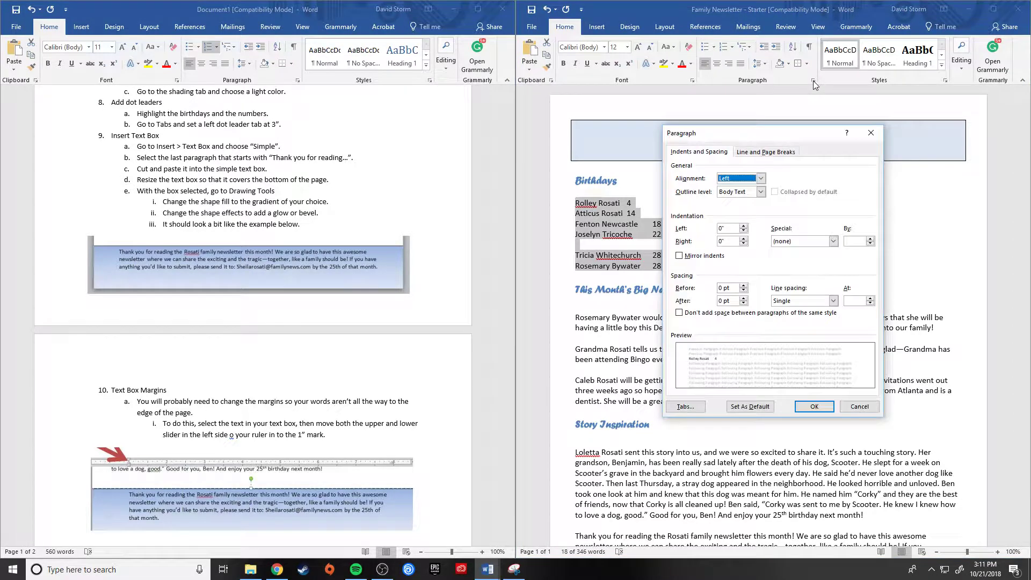
{"action": "left_click", "coordinate": [690, 409]}
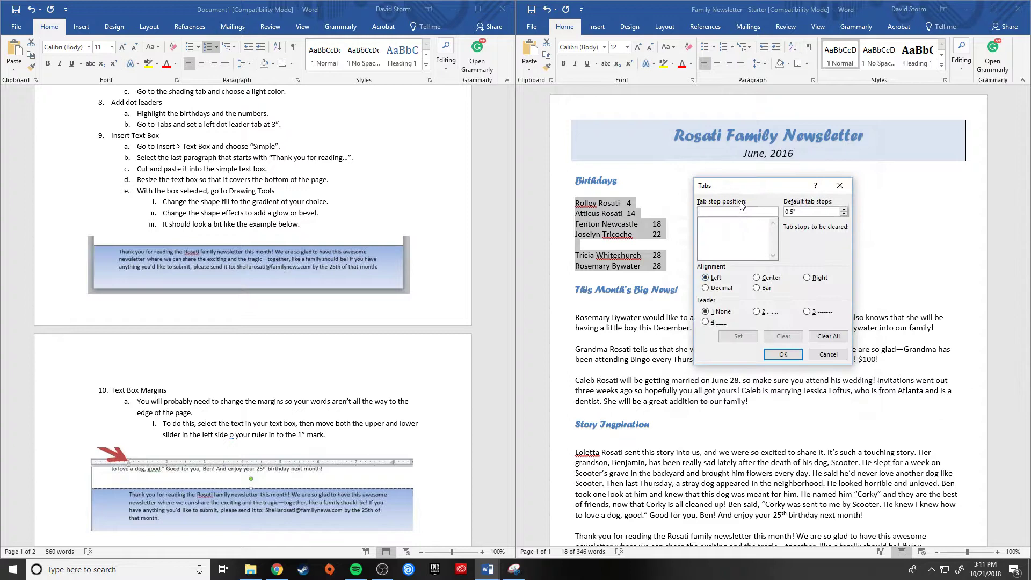
{"action": "left_click_drag", "start_coordinate": [750, 186], "coordinate": [720, 181]}
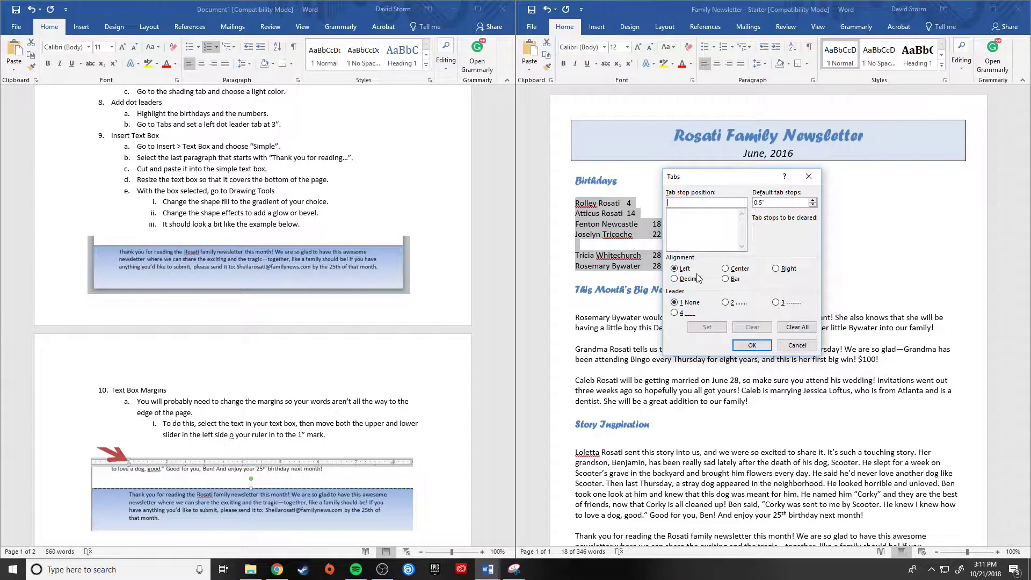
{"action": "type", "text": "3\""}
{"action": "left_click", "coordinate": [751, 345]}
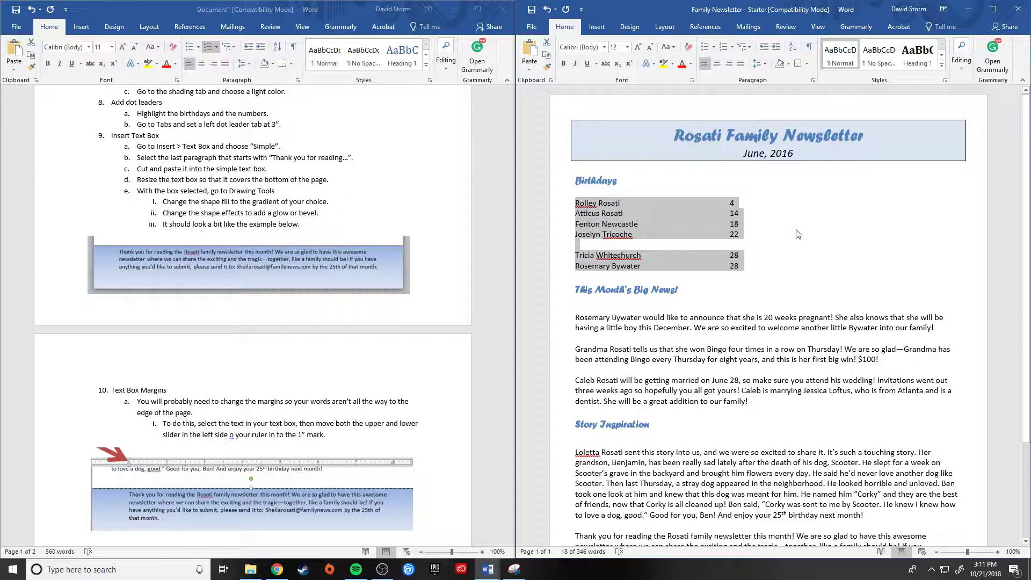
Give the birthday list's 3" tab stop dotted leaders (leader 2)
{"action": "left_click", "coordinate": [813, 80]}
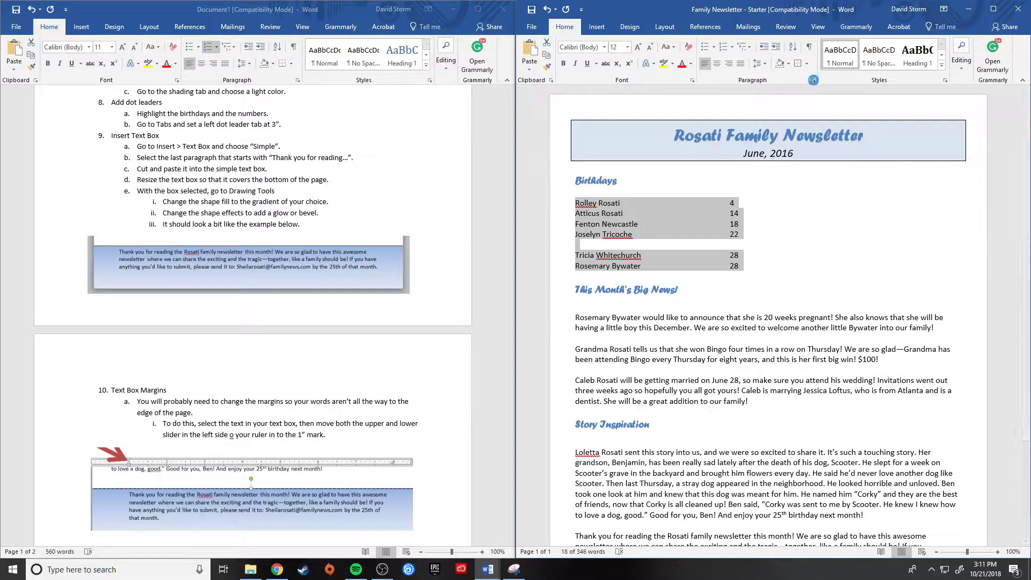
{"action": "left_click", "coordinate": [686, 407]}
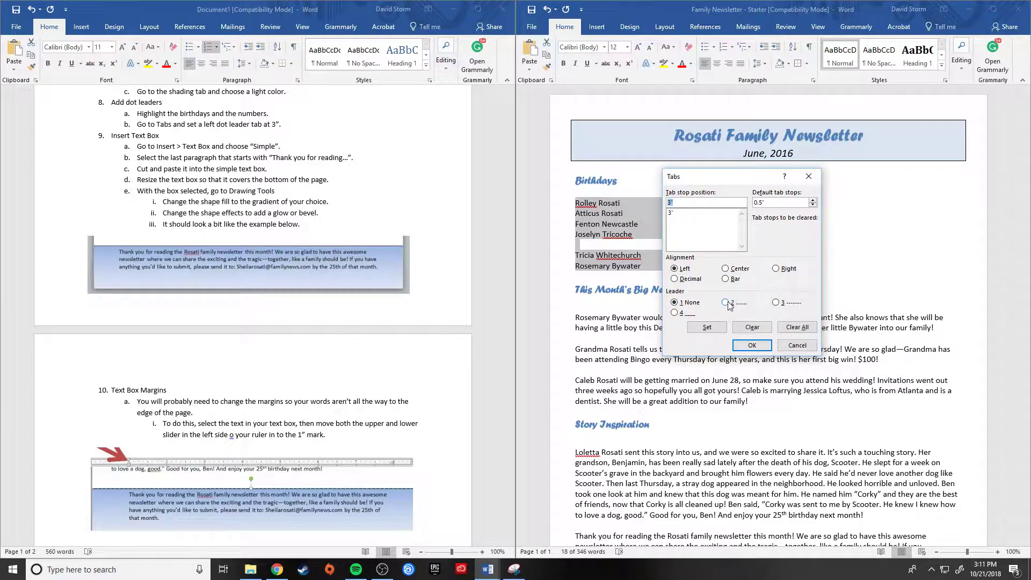
{"action": "left_click", "coordinate": [726, 303]}
{"action": "left_click", "coordinate": [707, 328]}
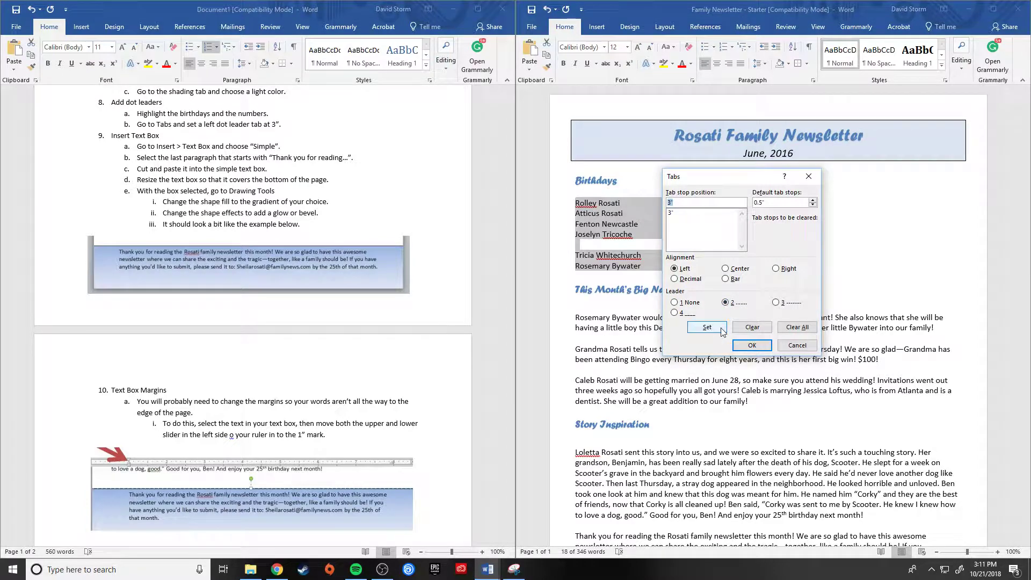
{"action": "left_click", "coordinate": [761, 350]}
{"action": "left_click", "coordinate": [805, 301]}
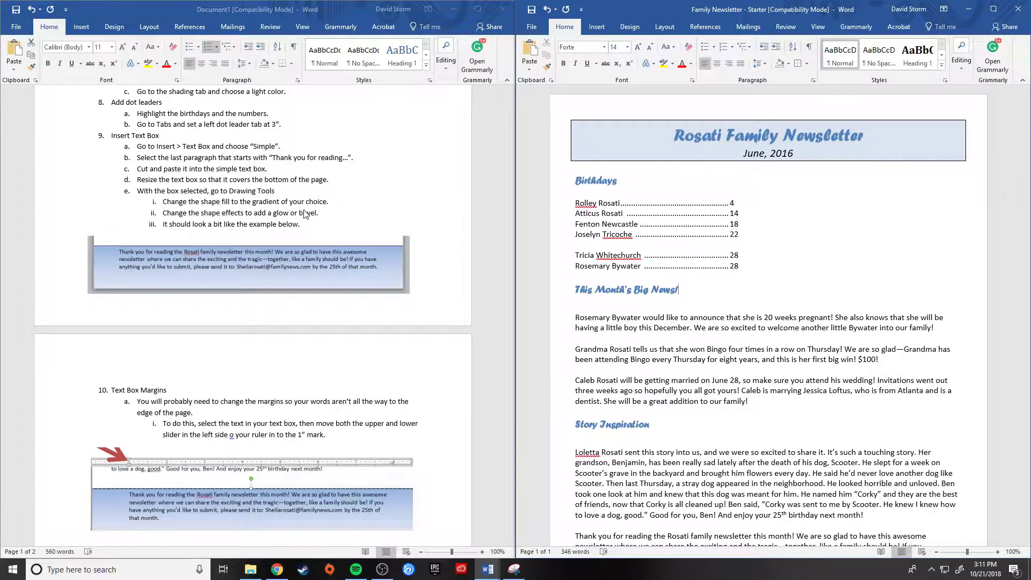
Insert a Simple Text Box, then select the closing 'Thank you for reading…' paragraph
{"action": "scroll", "coordinate": [305, 213], "scroll_direction": "down", "scroll_amount": 1}
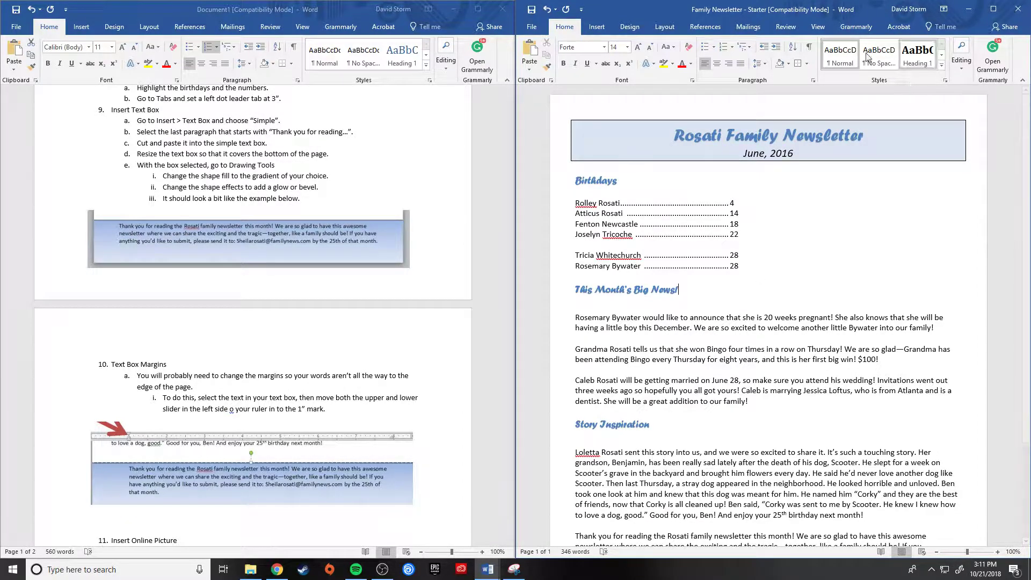
{"action": "left_click", "coordinate": [598, 27]}
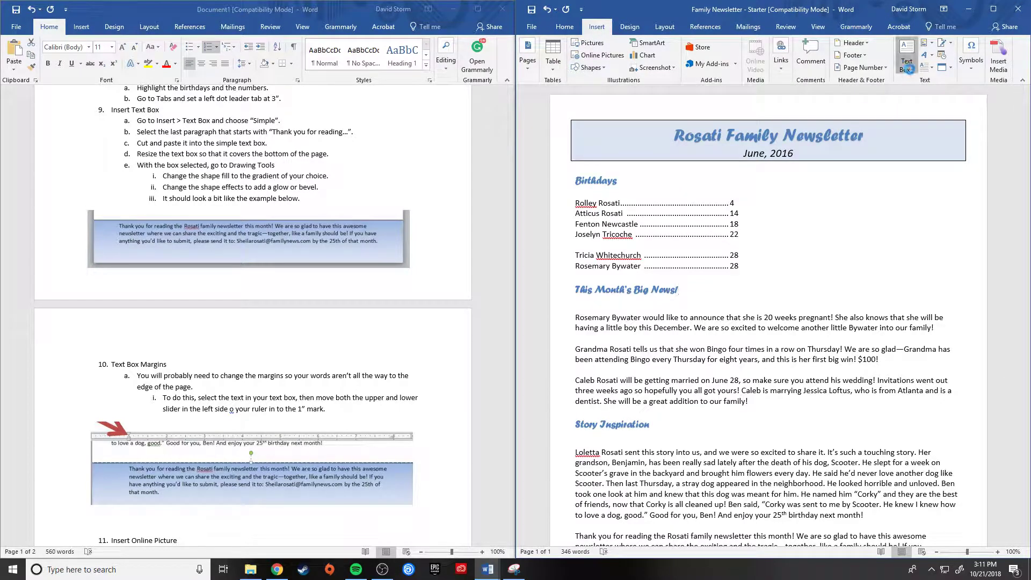
{"action": "left_click", "coordinate": [909, 68]}
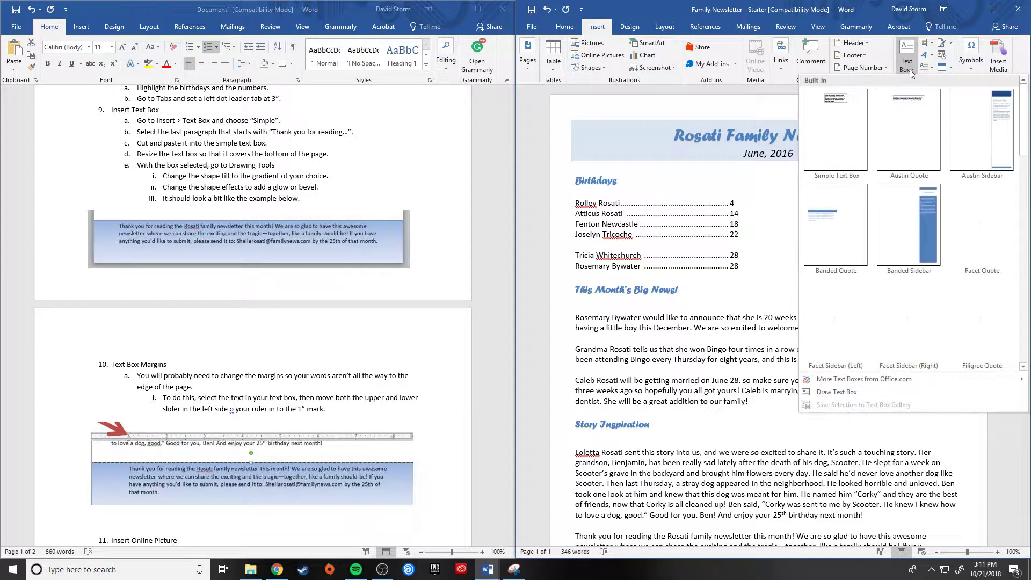
{"action": "left_click", "coordinate": [837, 128]}
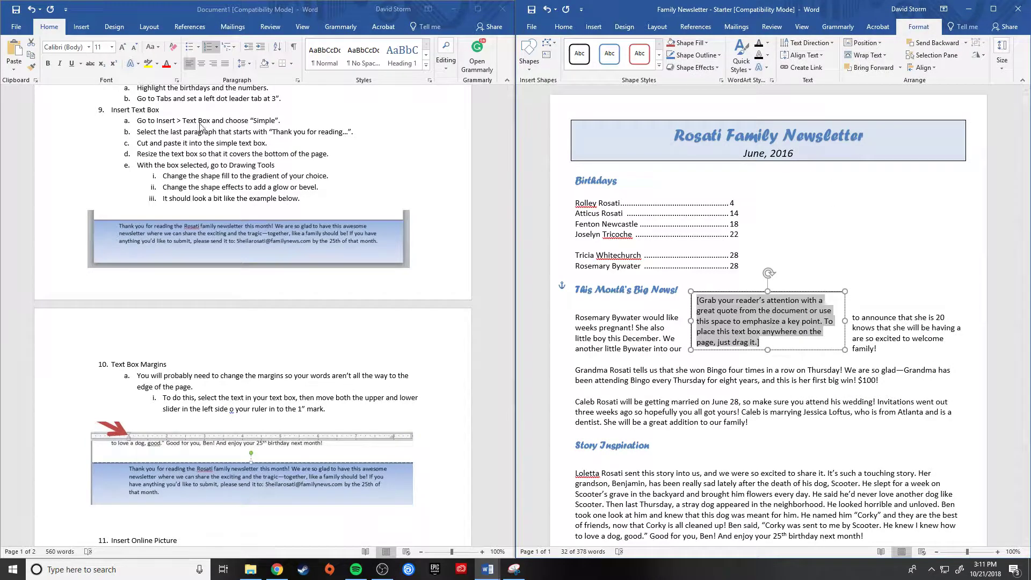
{"action": "scroll", "coordinate": [749, 404], "scroll_direction": "down", "scroll_amount": 3}
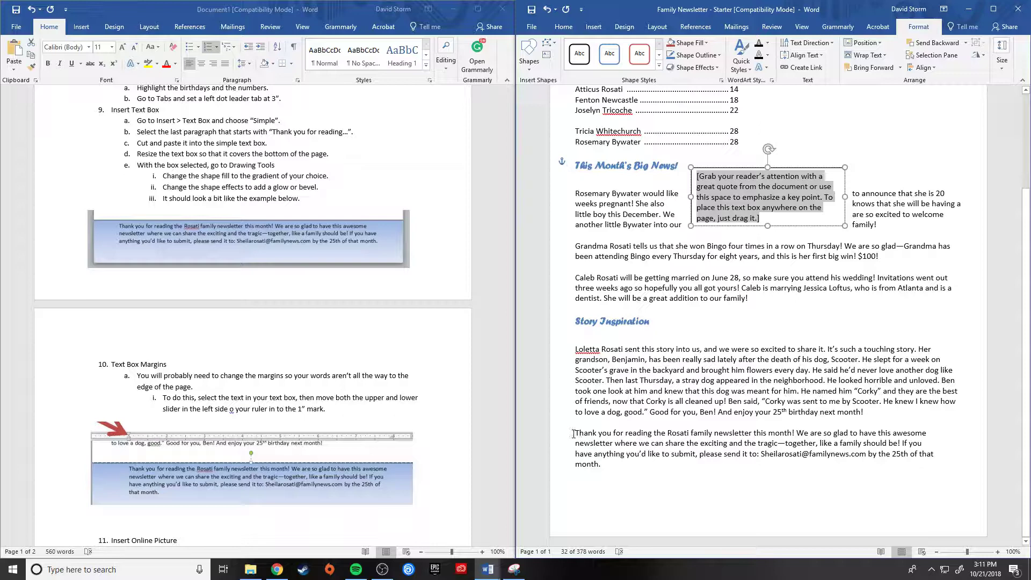
{"action": "left_click_drag", "start_coordinate": [574, 434], "coordinate": [600, 465]}
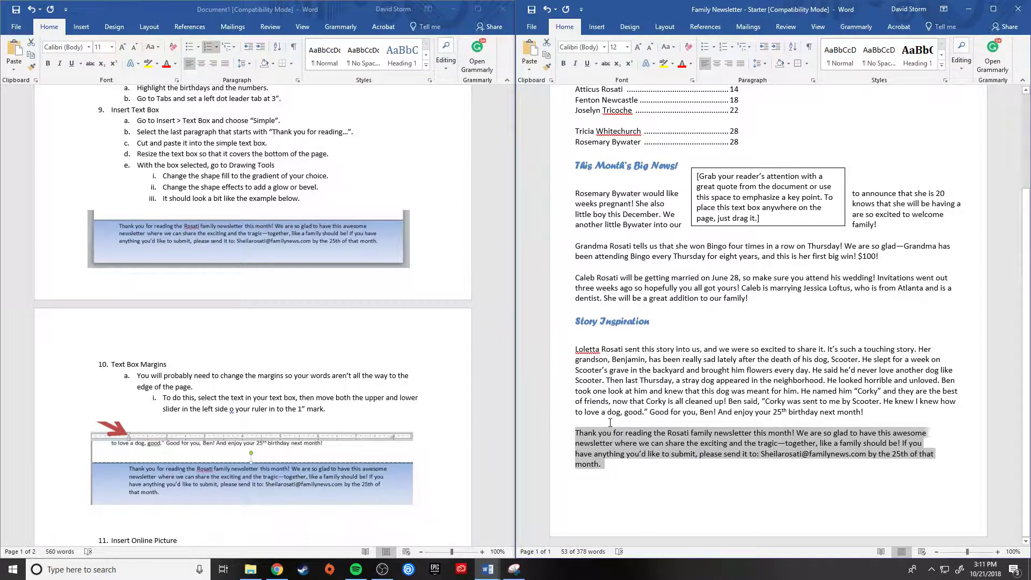
Cut the closing thank-you paragraph and paste it over the quote box placeholder
{"action": "key", "text": "ctrl+x"}
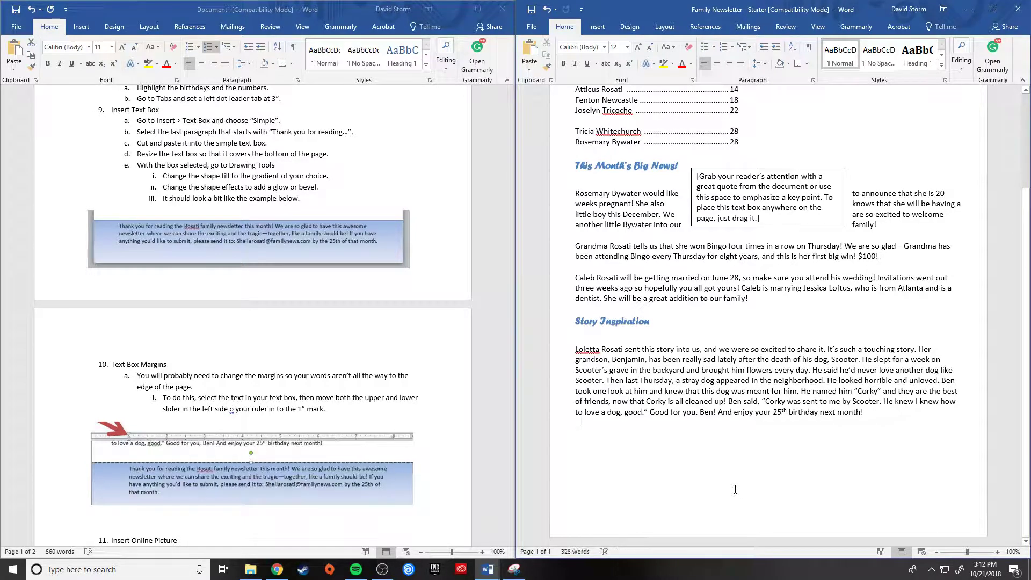
{"action": "left_click", "coordinate": [760, 221]}
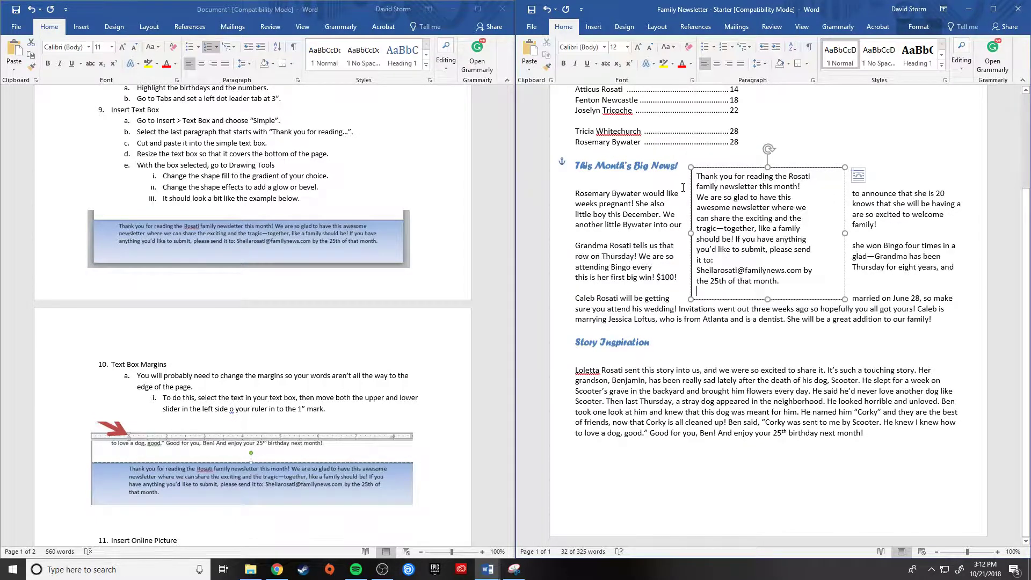
{"action": "key", "text": "ctrl+v"}
Move the text box to the page bottom and stretch it to the right margin
{"action": "left_click_drag", "start_coordinate": [736, 168], "coordinate": [627, 483]}
{"action": "left_click_drag", "start_coordinate": [703, 509], "coordinate": [987, 496]}
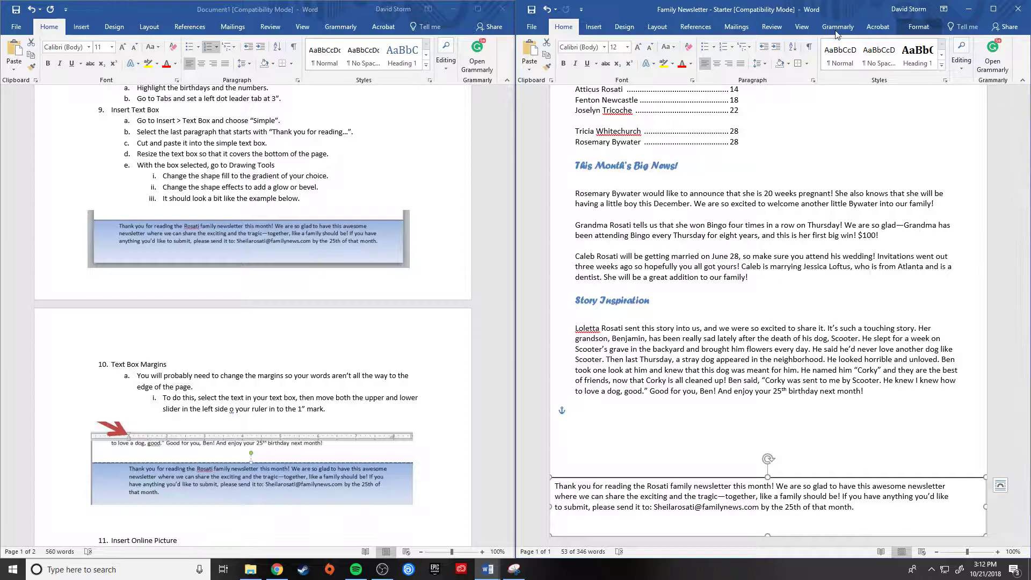
{"action": "left_click", "coordinate": [918, 30]}
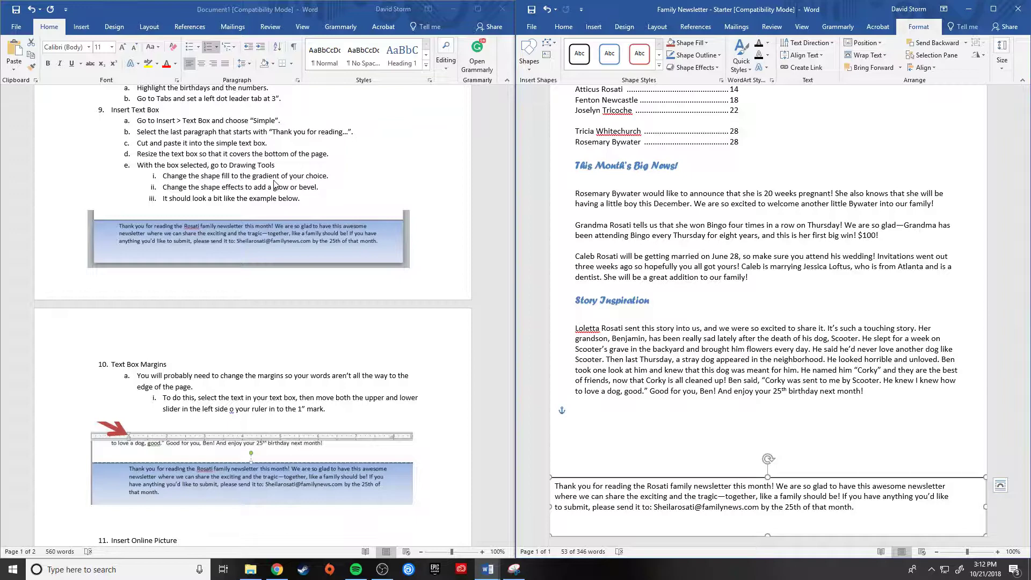
{"action": "left_click", "coordinate": [706, 45]}
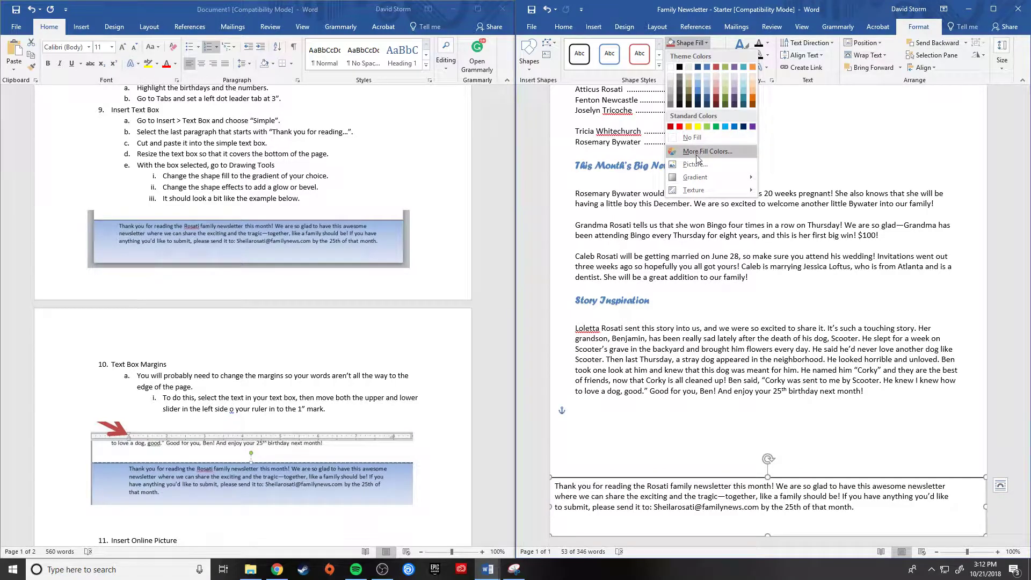
Try a grey gradient, a light blue fill, then a dark blue gradient on the text box
{"action": "mouse_move", "coordinate": [695, 177]}
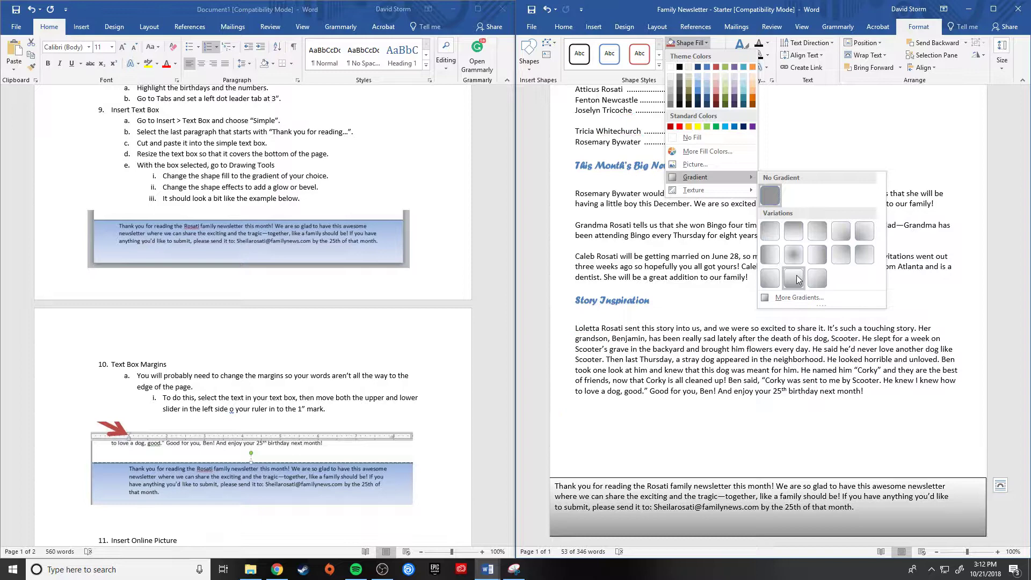
{"action": "left_click", "coordinate": [798, 275]}
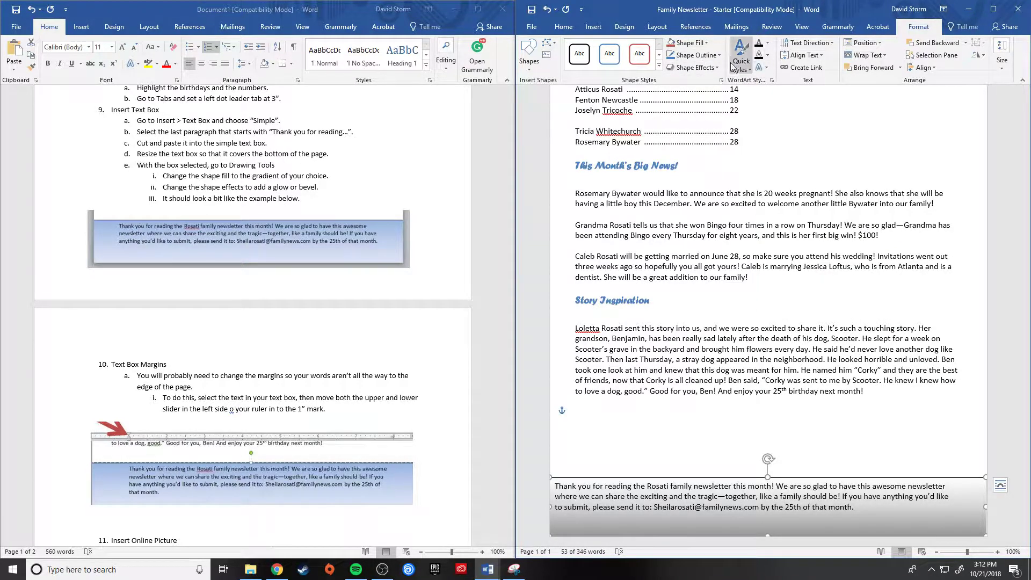
{"action": "left_click", "coordinate": [706, 44]}
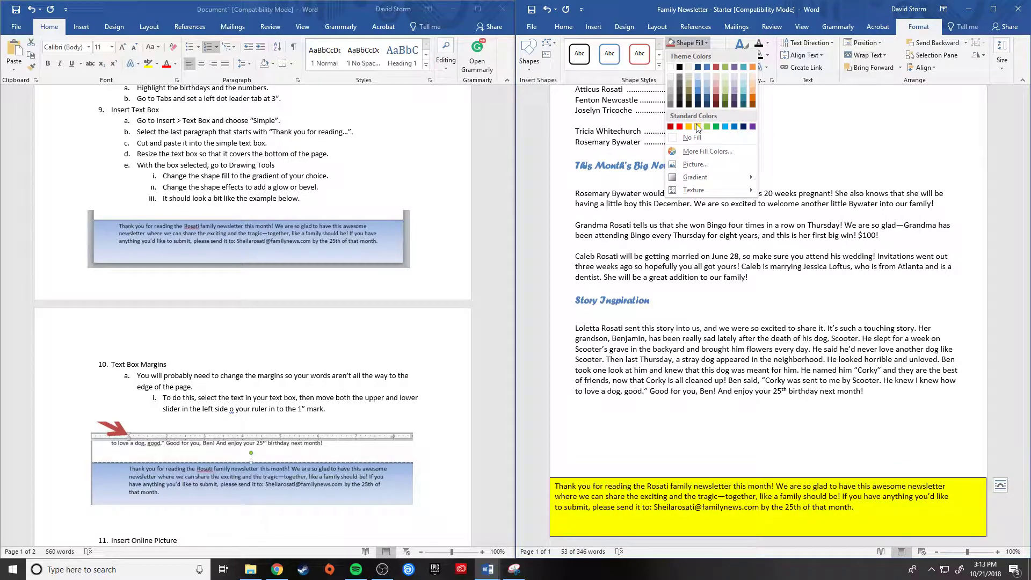
{"action": "left_click", "coordinate": [697, 79]}
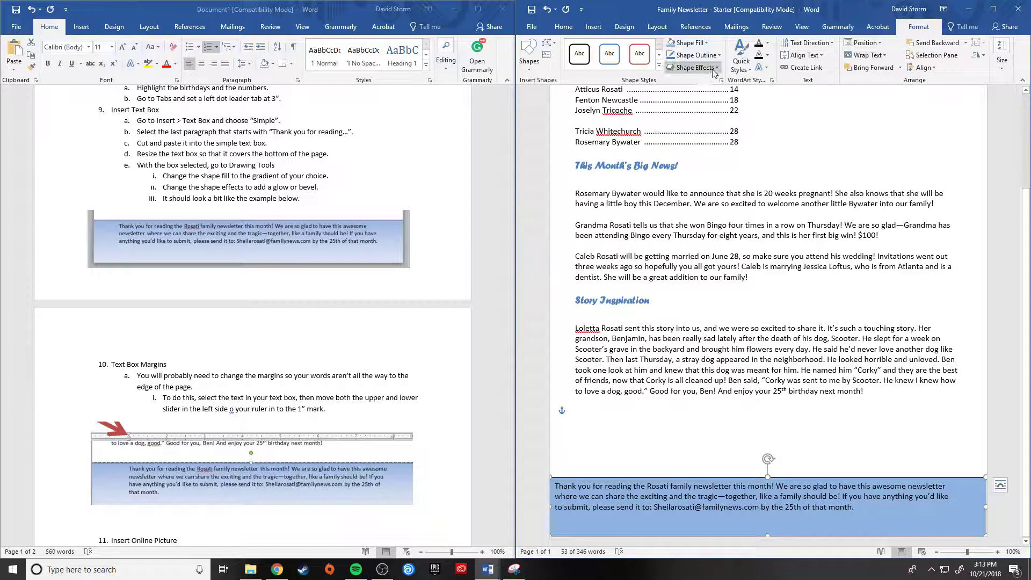
{"action": "left_click", "coordinate": [690, 42]}
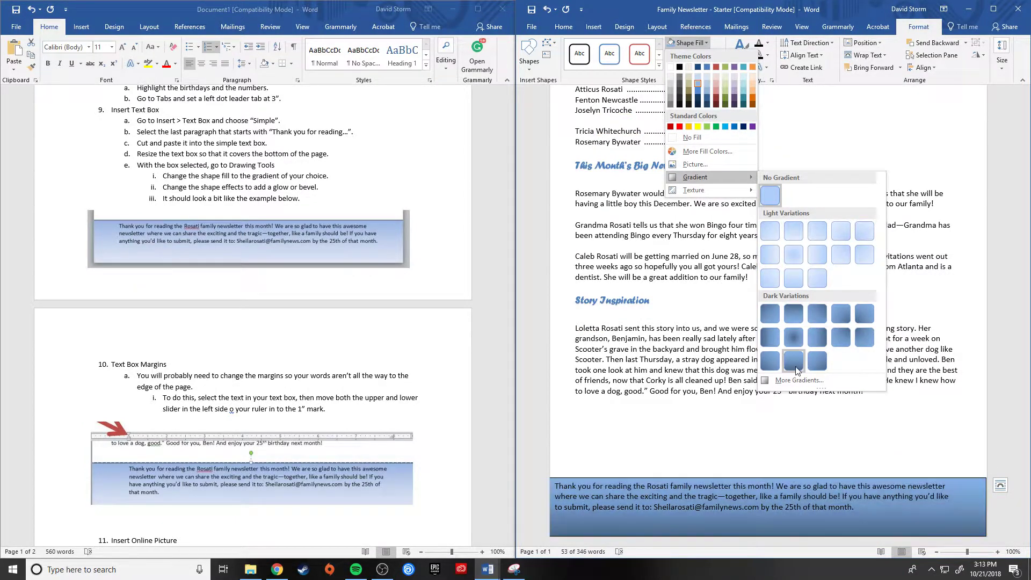
{"action": "left_click", "coordinate": [795, 365]}
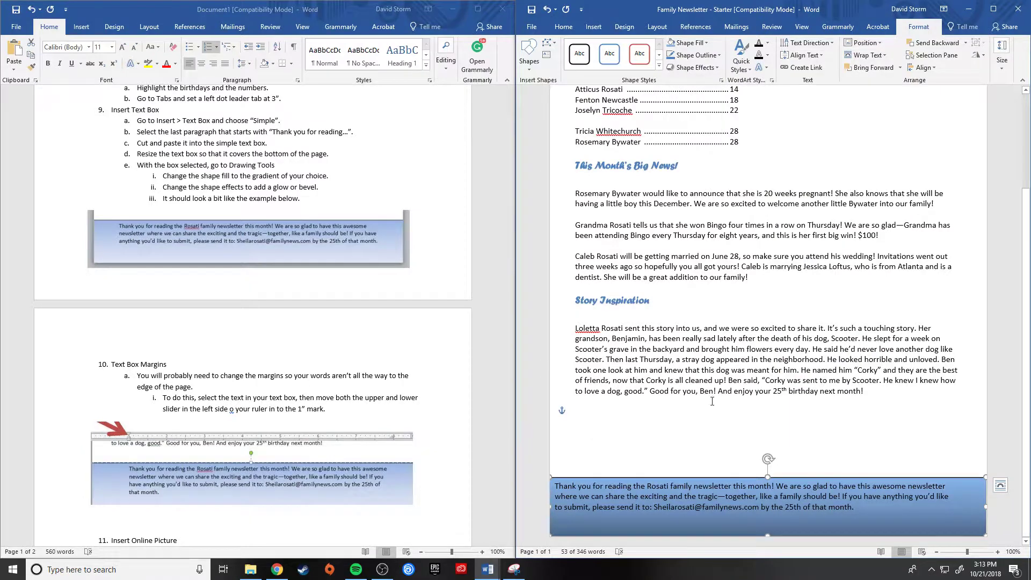
{"action": "scroll", "coordinate": [712, 401], "scroll_direction": "up", "scroll_amount": 7}
{"action": "scroll", "coordinate": [798, 451], "scroll_direction": "down", "scroll_amount": 7}
Change the text box fill to a lighter solid blue and review it
{"action": "left_click", "coordinate": [799, 452]}
{"action": "scroll", "coordinate": [799, 451], "scroll_direction": "up", "scroll_amount": 7}
{"action": "scroll", "coordinate": [833, 483], "scroll_direction": "down", "scroll_amount": 7}
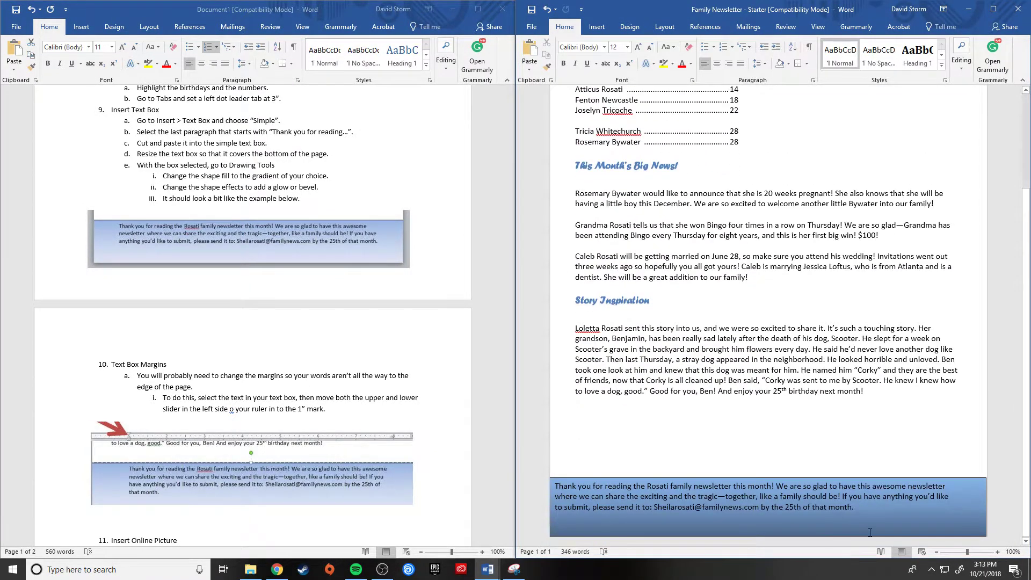
{"action": "left_click", "coordinate": [871, 532]}
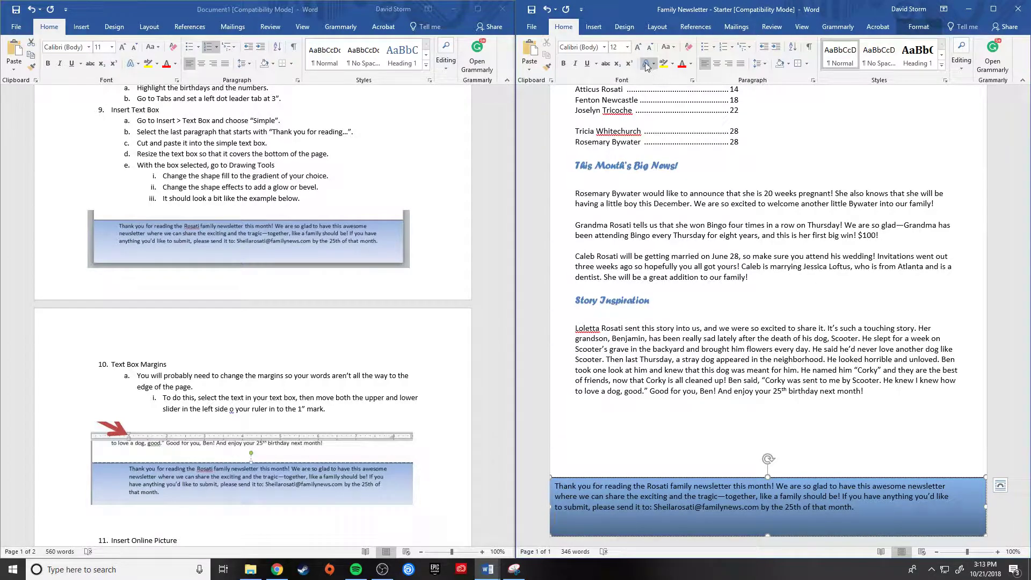
{"action": "left_click", "coordinate": [919, 27]}
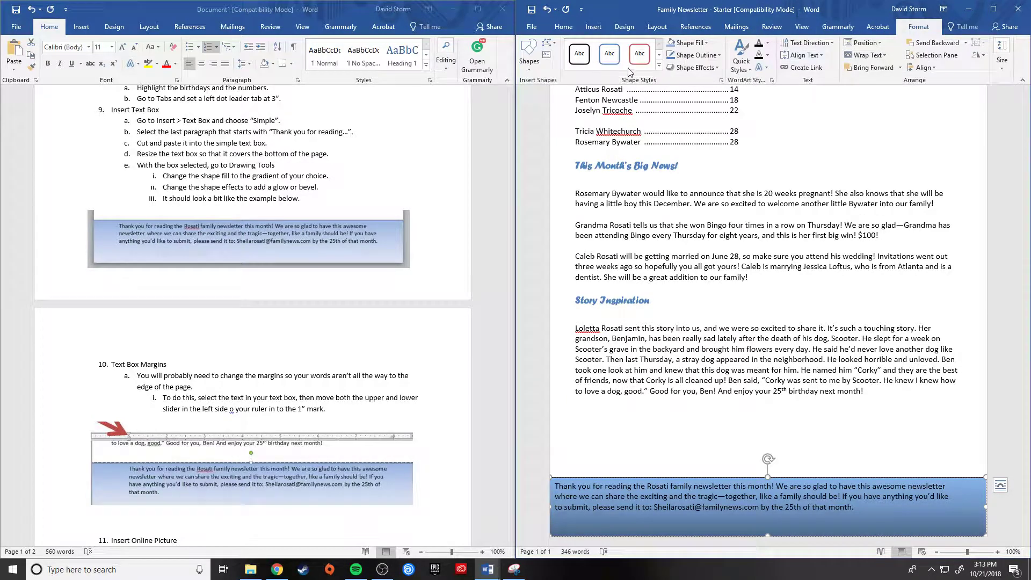
{"action": "left_click", "coordinate": [707, 43]}
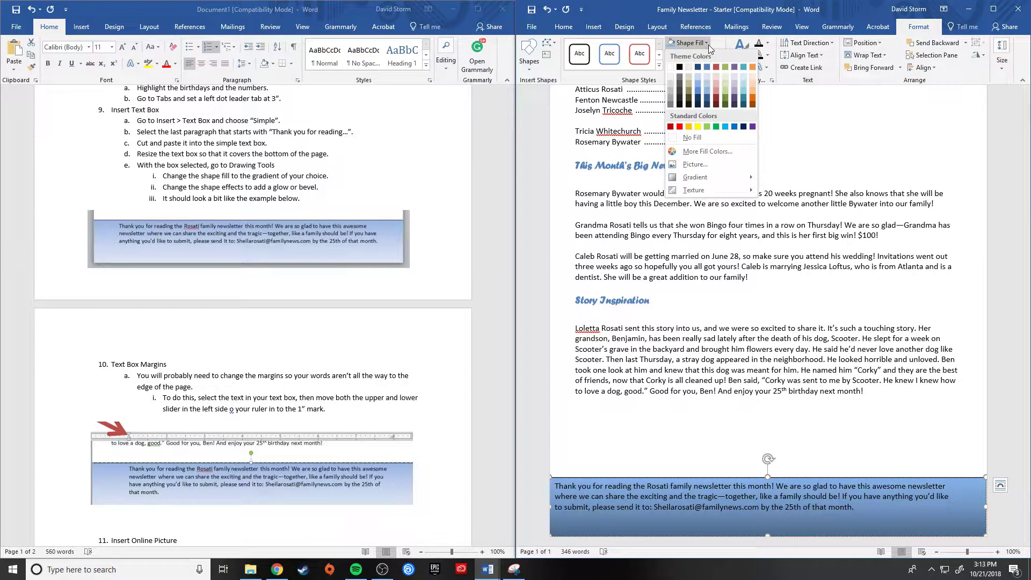
{"action": "left_click", "coordinate": [698, 79]}
{"action": "left_click", "coordinate": [837, 419]}
{"action": "scroll", "coordinate": [838, 418], "scroll_direction": "up", "scroll_amount": 4}
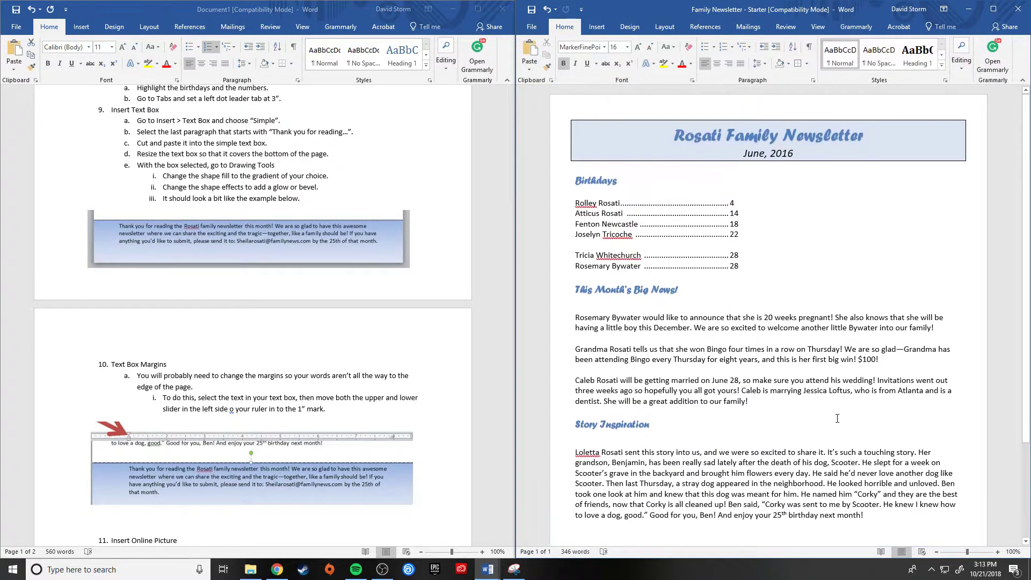
{"action": "scroll", "coordinate": [837, 418], "scroll_direction": "down", "scroll_amount": 3}
Apply a gradient variation to the light blue fill and check the result
{"action": "left_click", "coordinate": [805, 499]}
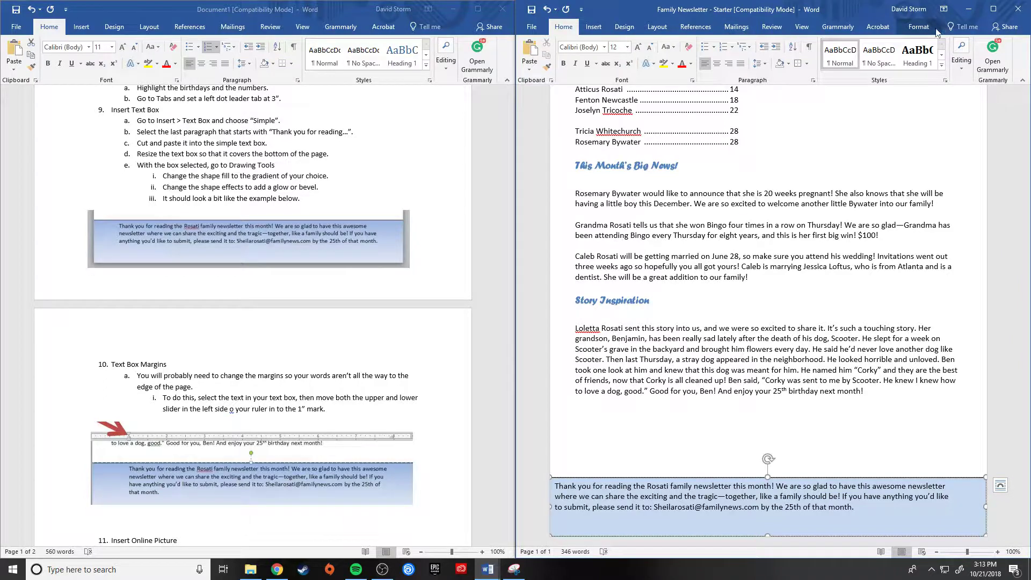
{"action": "left_click", "coordinate": [919, 27]}
{"action": "left_click", "coordinate": [688, 43]}
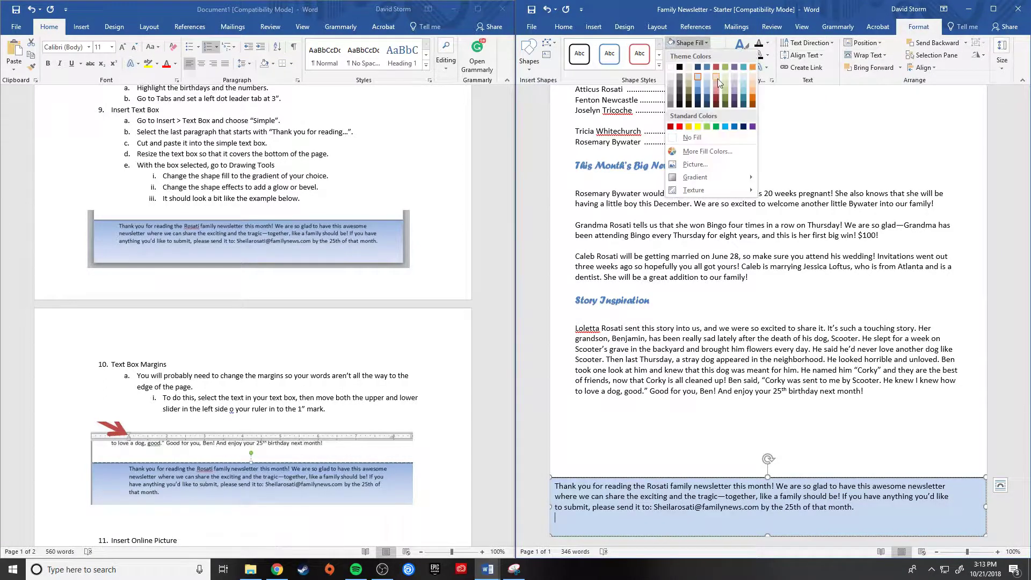
{"action": "mouse_move", "coordinate": [698, 179]}
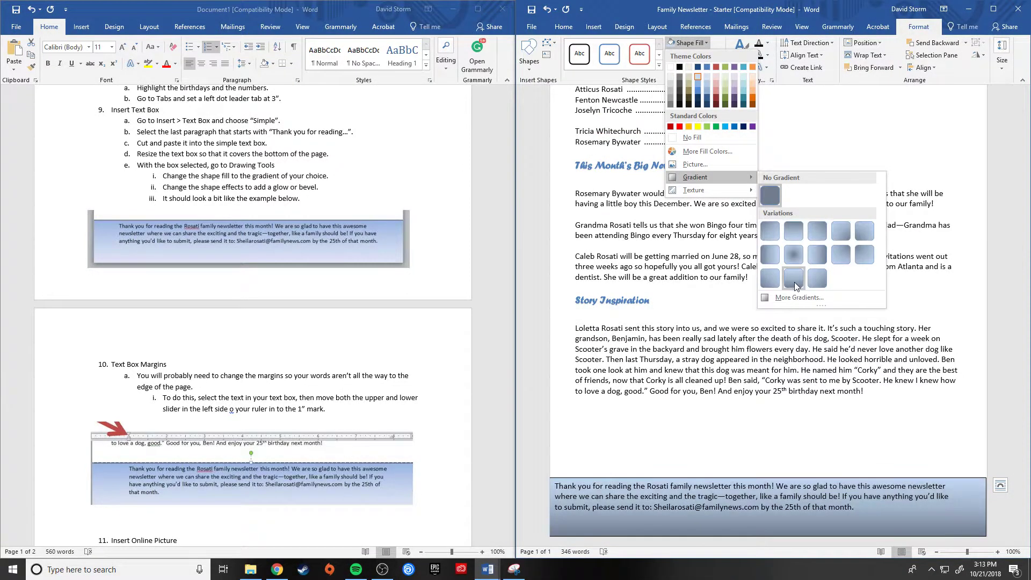
{"action": "left_click", "coordinate": [795, 285]}
{"action": "left_click", "coordinate": [869, 380]}
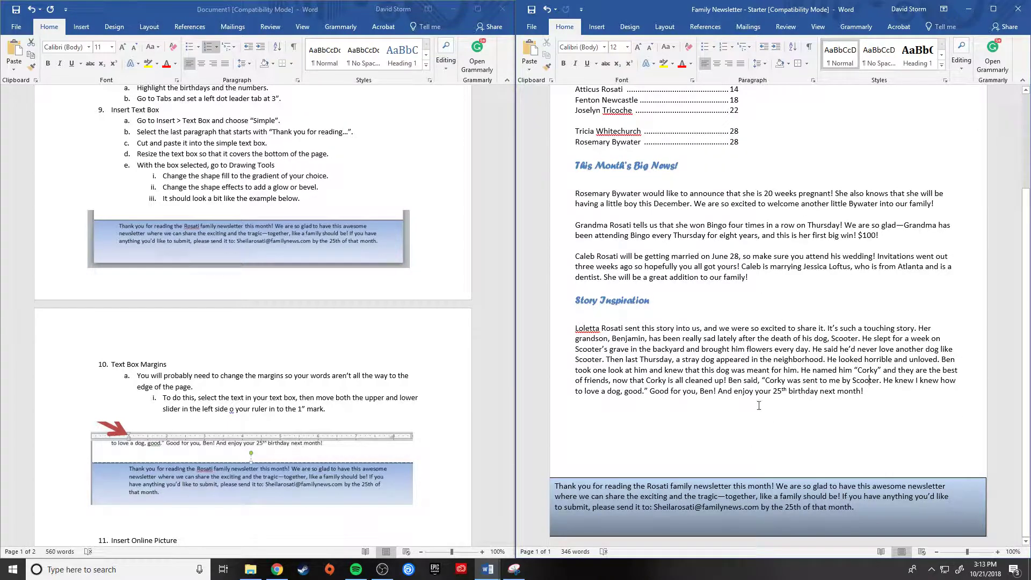
{"action": "left_click", "coordinate": [987, 507]}
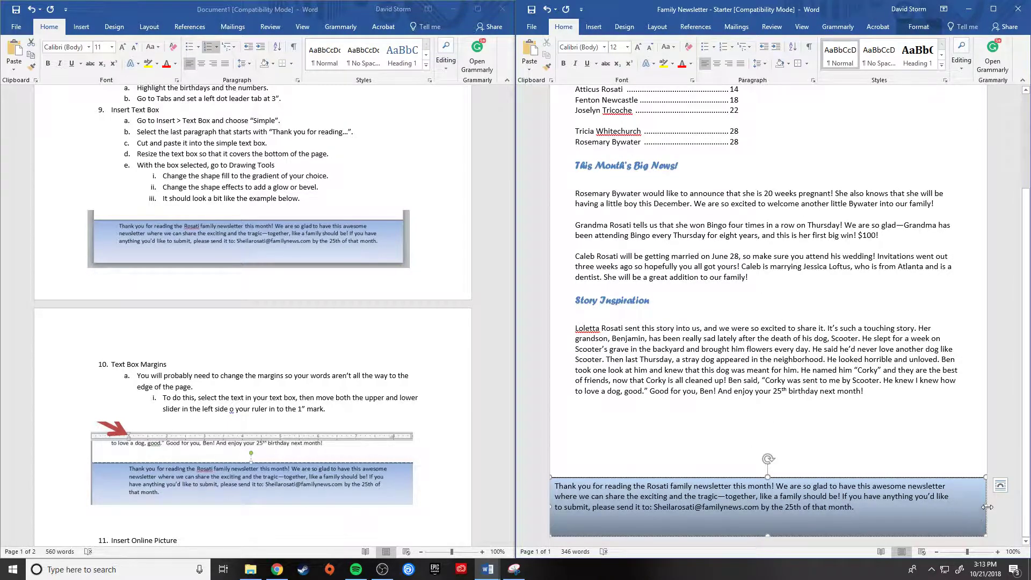
{"action": "left_click", "coordinate": [736, 423]}
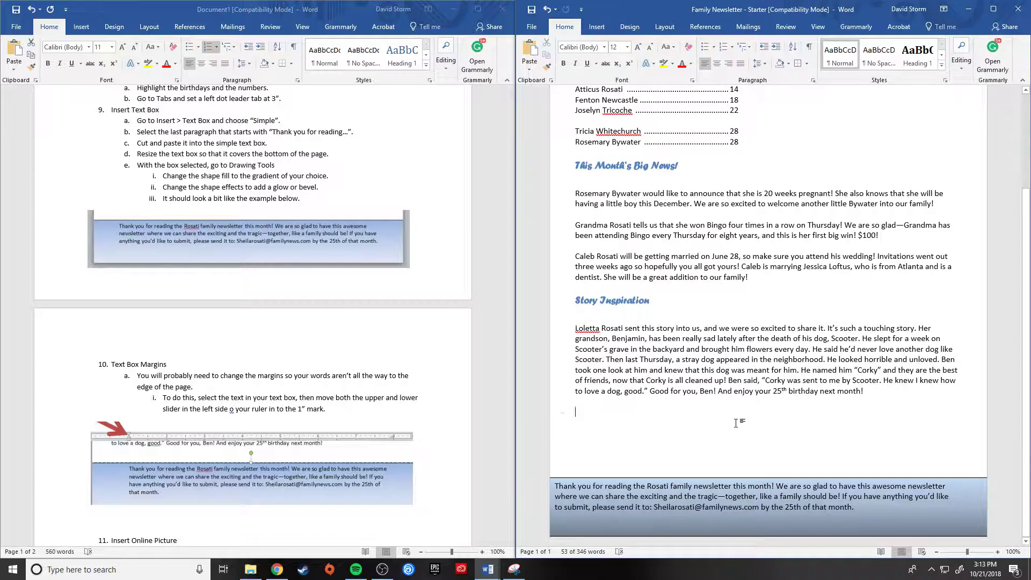
Turn on the rulers around the page
{"action": "scroll", "coordinate": [289, 379], "scroll_direction": "down", "scroll_amount": 6}
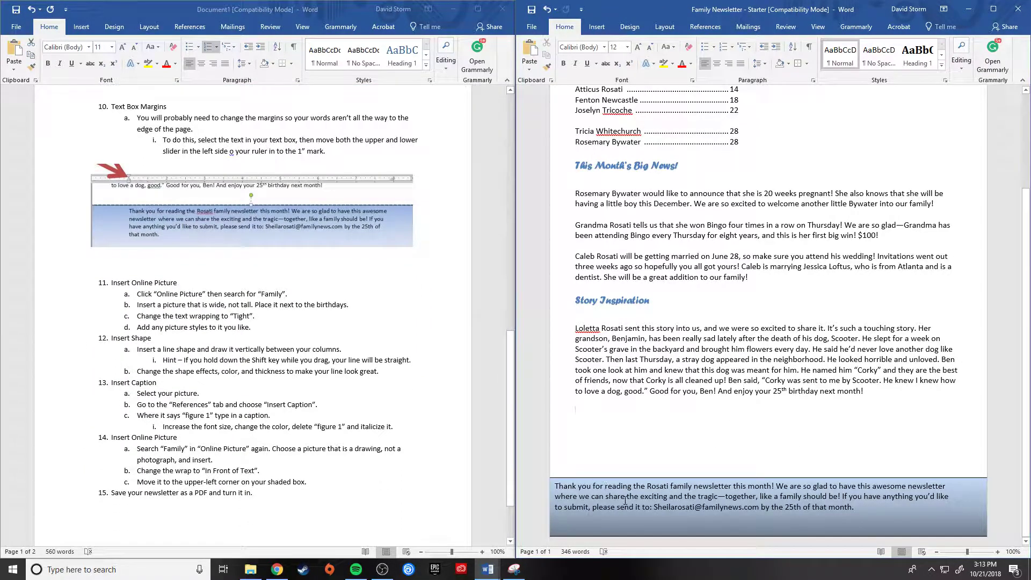
{"action": "scroll", "coordinate": [679, 339], "scroll_direction": "up", "scroll_amount": 2}
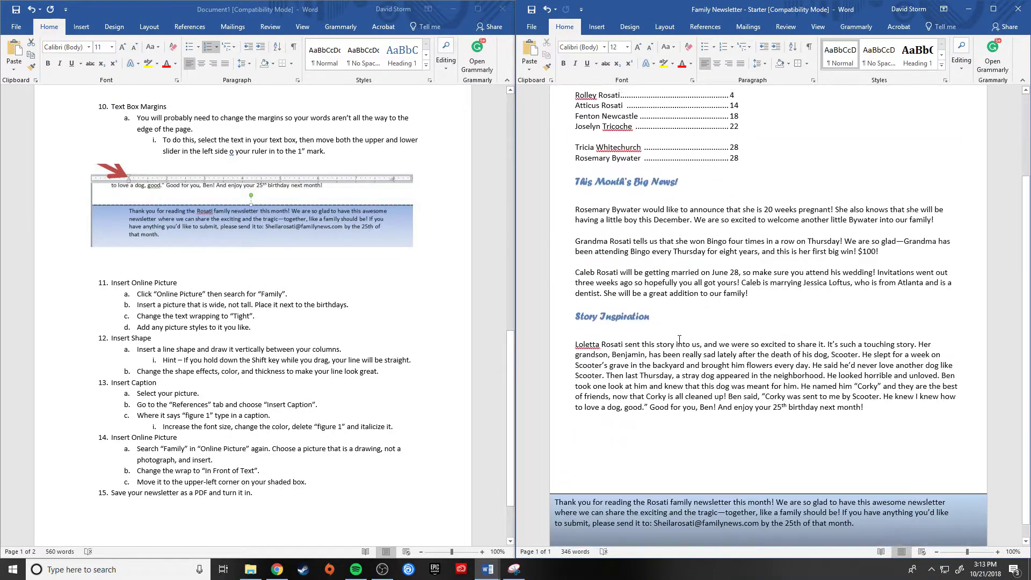
{"action": "scroll", "coordinate": [896, 514], "scroll_direction": "down", "scroll_amount": 1}
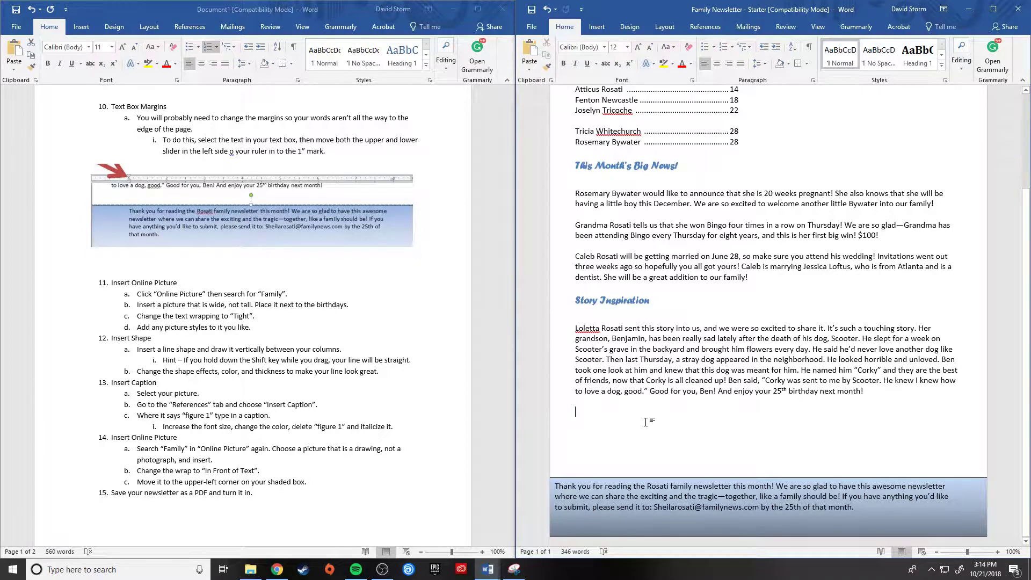
{"action": "scroll", "coordinate": [646, 422], "scroll_direction": "up", "scroll_amount": 4}
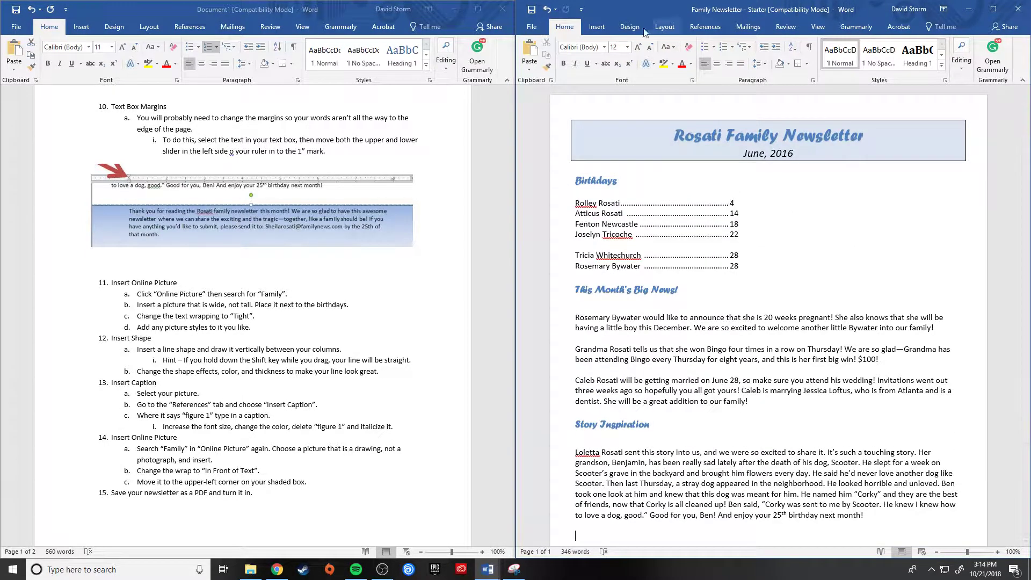
{"action": "left_click", "coordinate": [818, 28]}
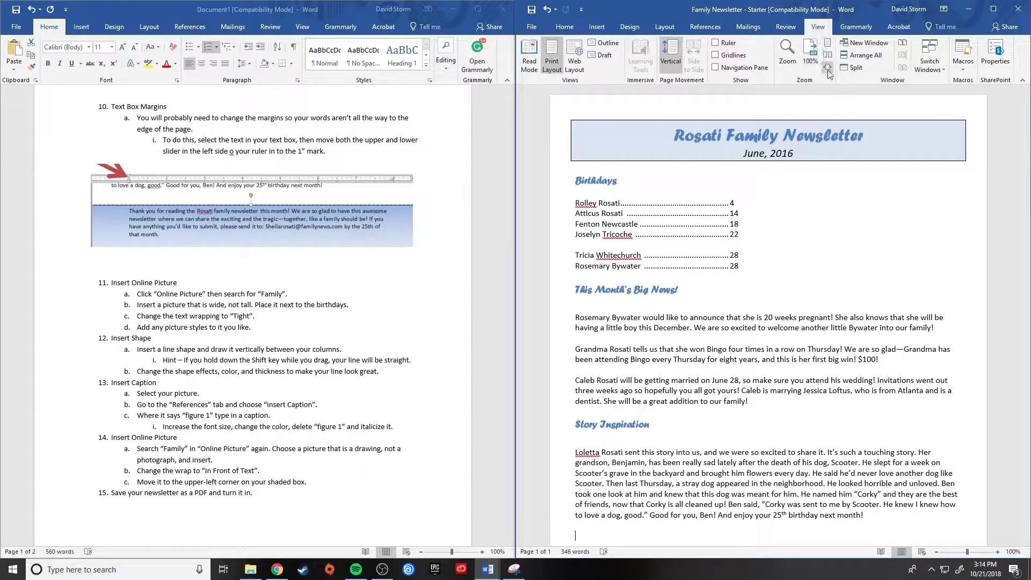
{"action": "left_click", "coordinate": [716, 43]}
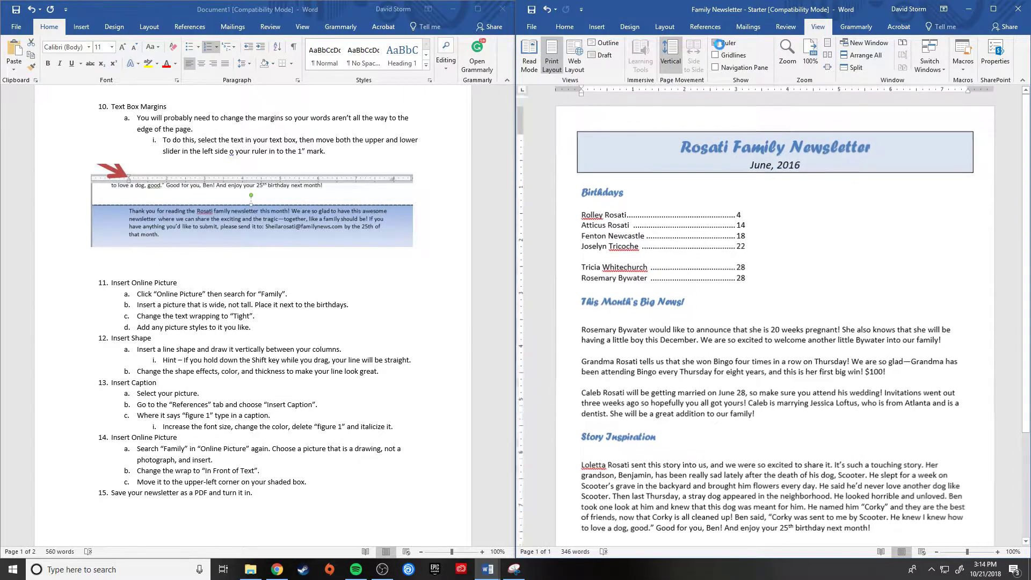
Indent the thank-you paragraph about 1 inch from the left and inward from the right
{"action": "scroll", "coordinate": [735, 307], "scroll_direction": "down", "scroll_amount": 5}
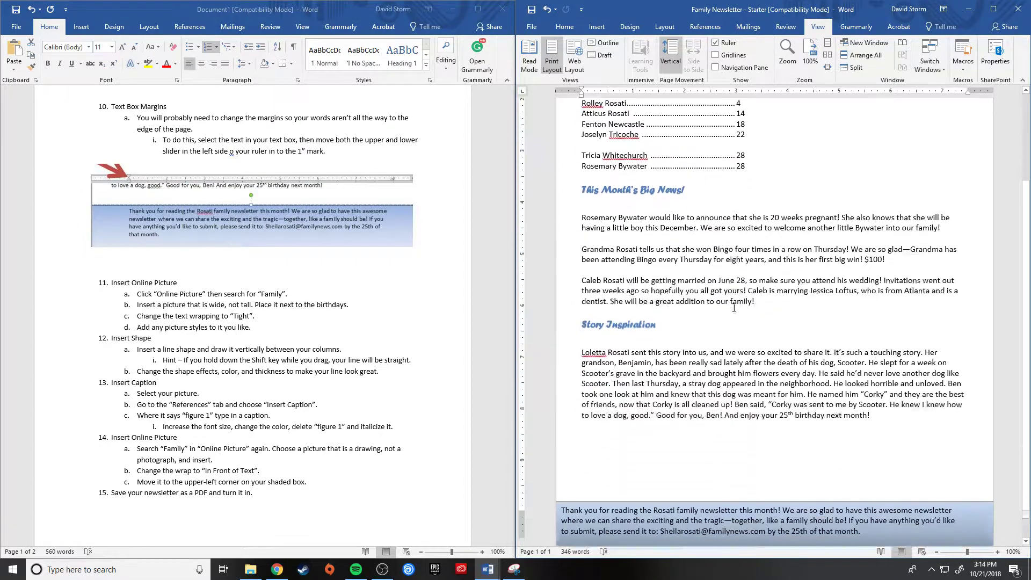
{"action": "left_click", "coordinate": [801, 496]}
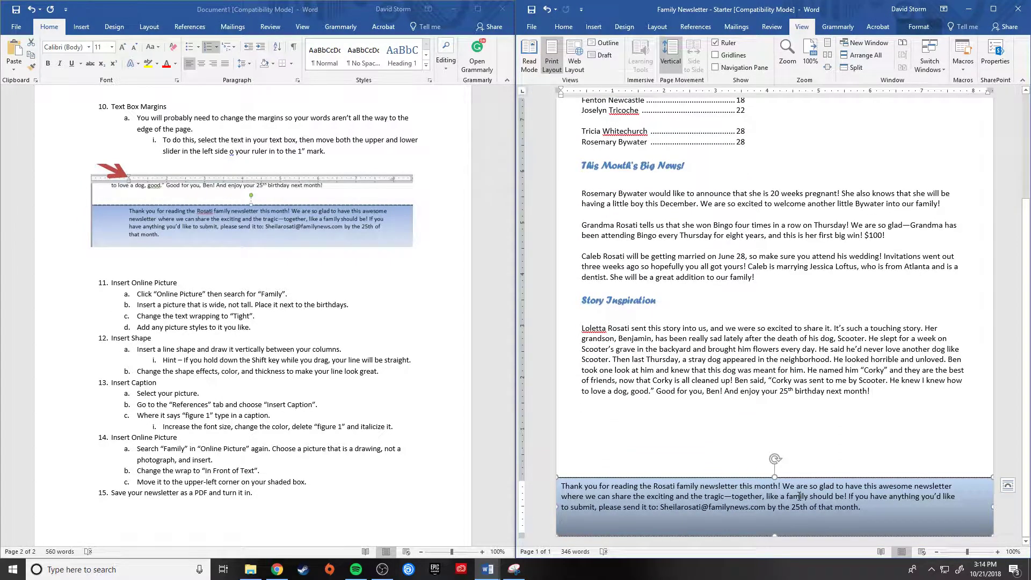
{"action": "triple_click", "coordinate": [865, 508]}
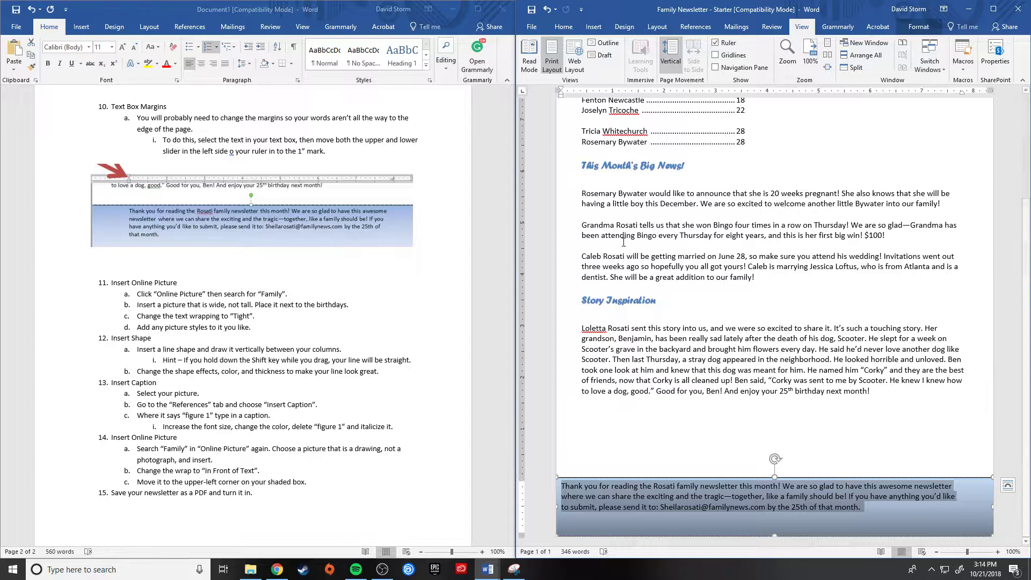
{"action": "left_click_drag", "start_coordinate": [561, 96], "coordinate": [613, 93]}
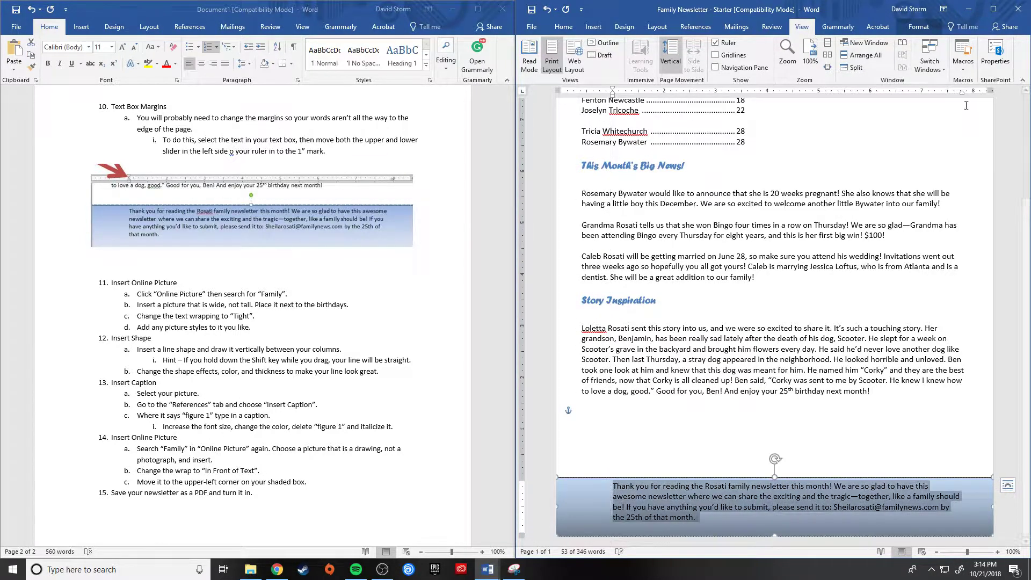
{"action": "left_click_drag", "start_coordinate": [962, 92], "coordinate": [922, 99]}
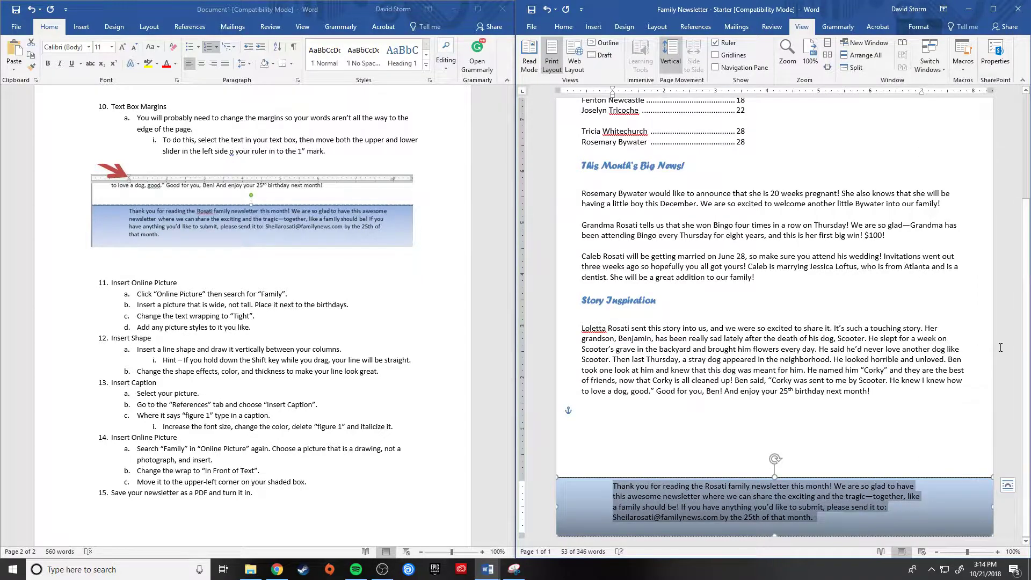
{"action": "left_click", "coordinate": [964, 381]}
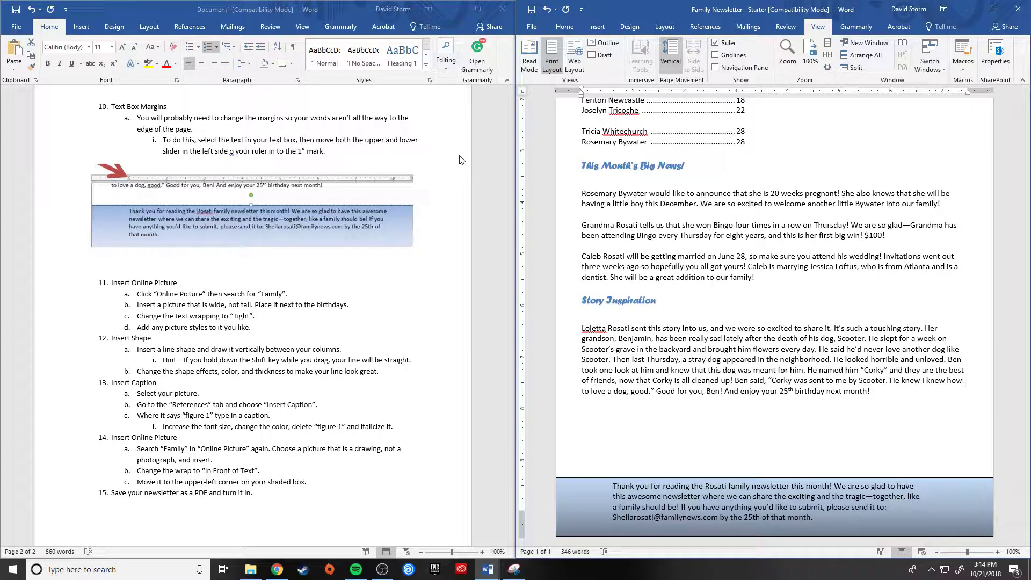
Set the whole thank-you paragraph in the footer box to Justify alignment
{"action": "left_click", "coordinate": [767, 507]}
{"action": "double_click", "coordinate": [767, 507]}
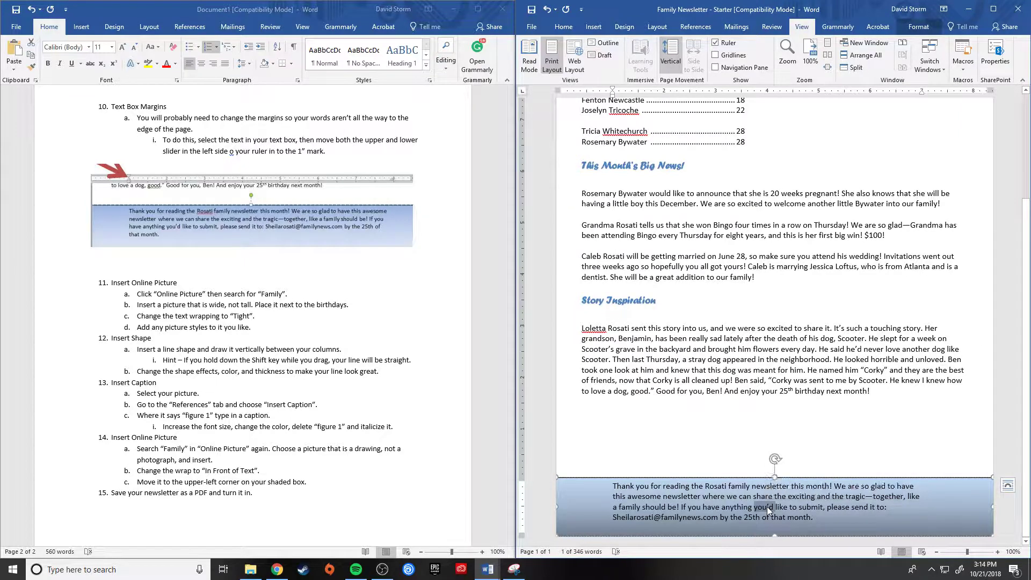
{"action": "triple_click", "coordinate": [767, 507]}
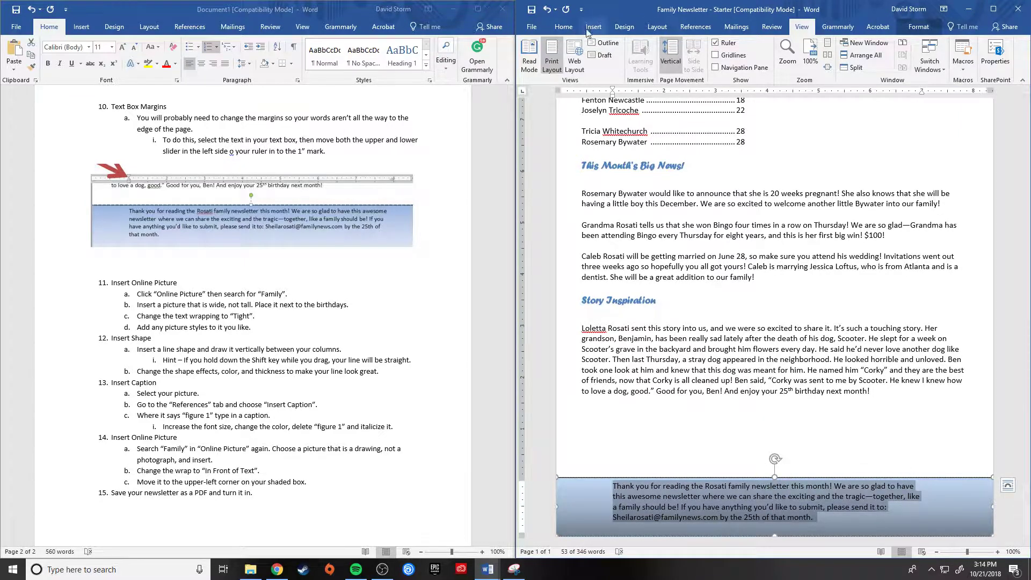
{"action": "left_click", "coordinate": [563, 27]}
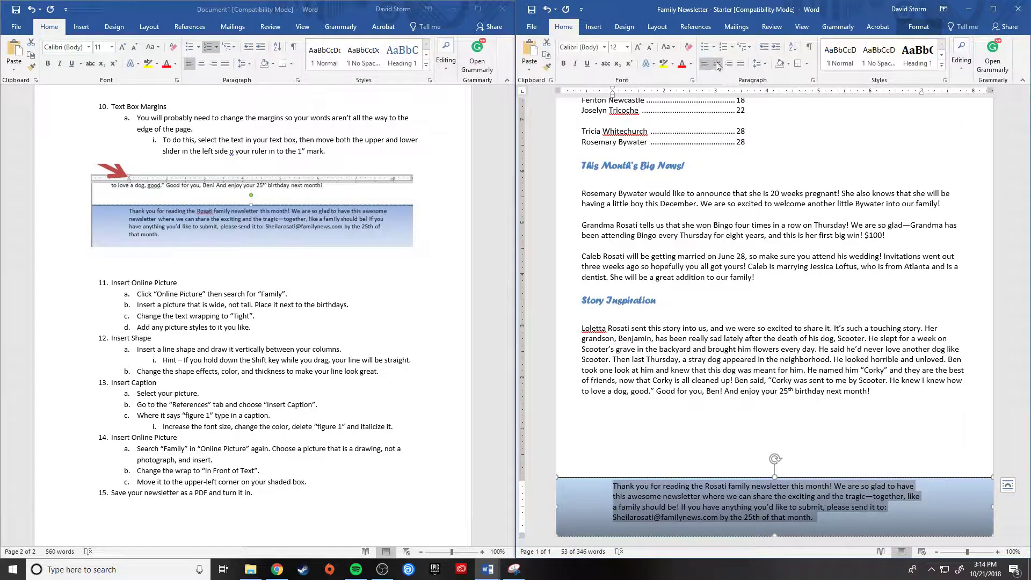
{"action": "left_click", "coordinate": [741, 65]}
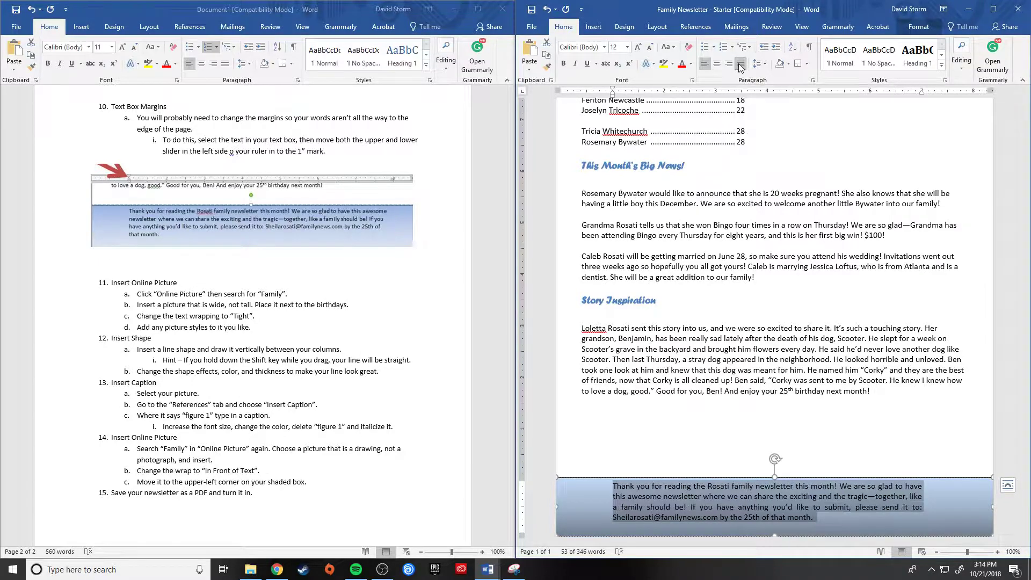
{"action": "left_click", "coordinate": [956, 488]}
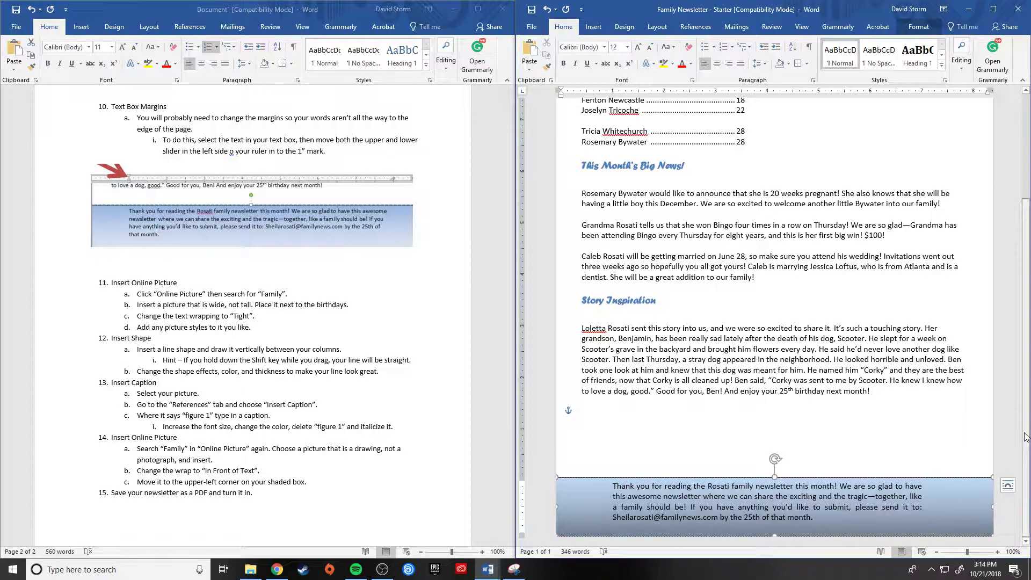
{"action": "left_click", "coordinate": [1007, 436]}
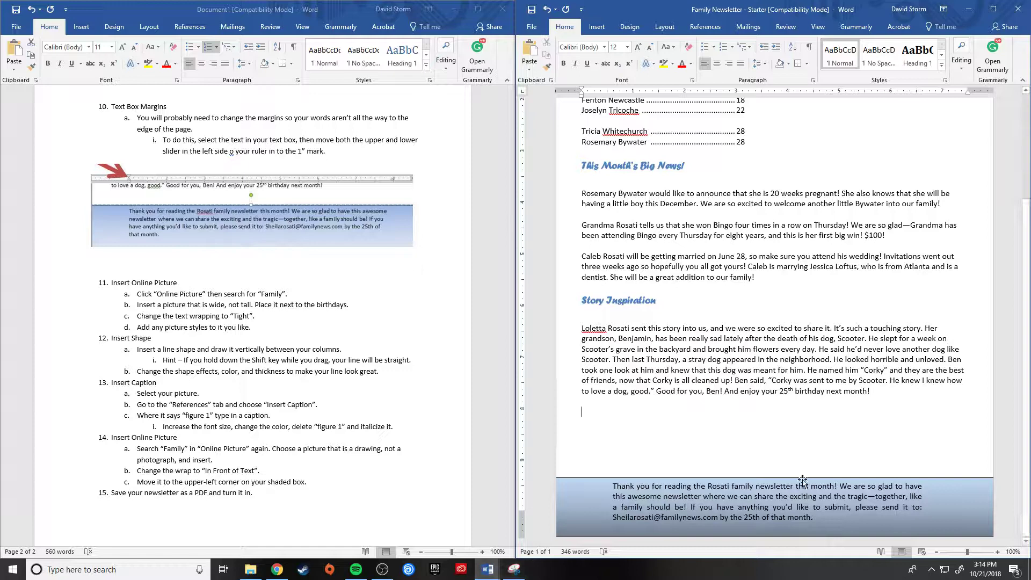
{"action": "scroll", "coordinate": [350, 387], "scroll_direction": "down", "scroll_amount": 3}
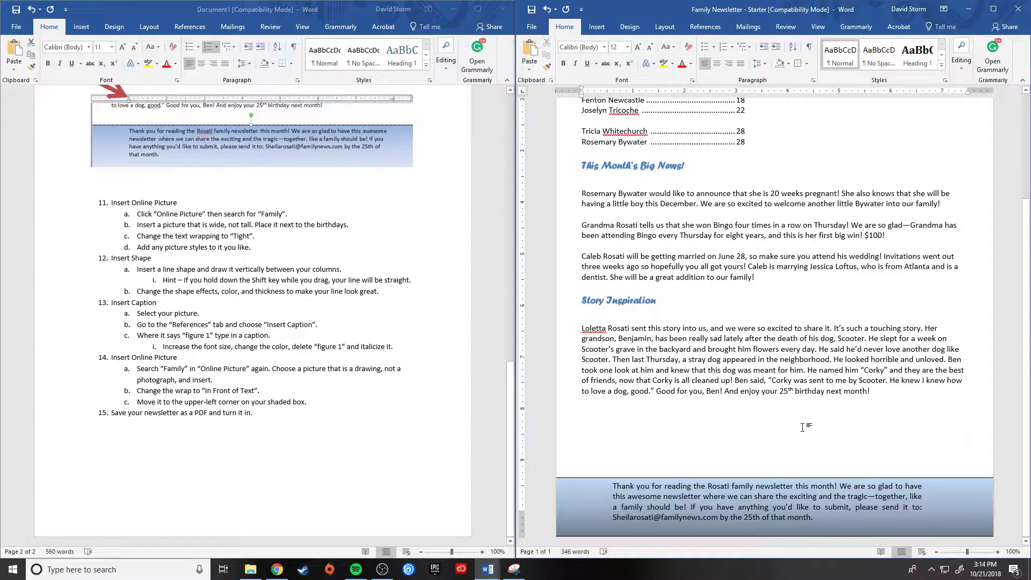
{"action": "scroll", "coordinate": [800, 424], "scroll_direction": "up", "scroll_amount": 5}
{"action": "scroll", "coordinate": [794, 419], "scroll_direction": "down", "scroll_amount": 5}
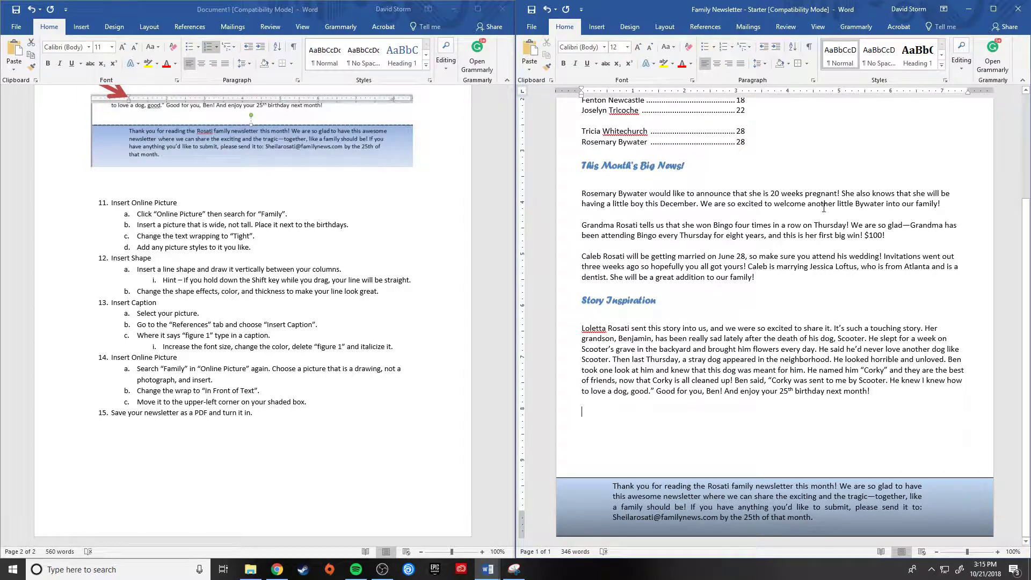
Search online pictures for 'family' with the cursor below the Big News heading
{"action": "left_click", "coordinate": [867, 184]}
{"action": "scroll", "coordinate": [808, 222], "scroll_direction": "up", "scroll_amount": 4}
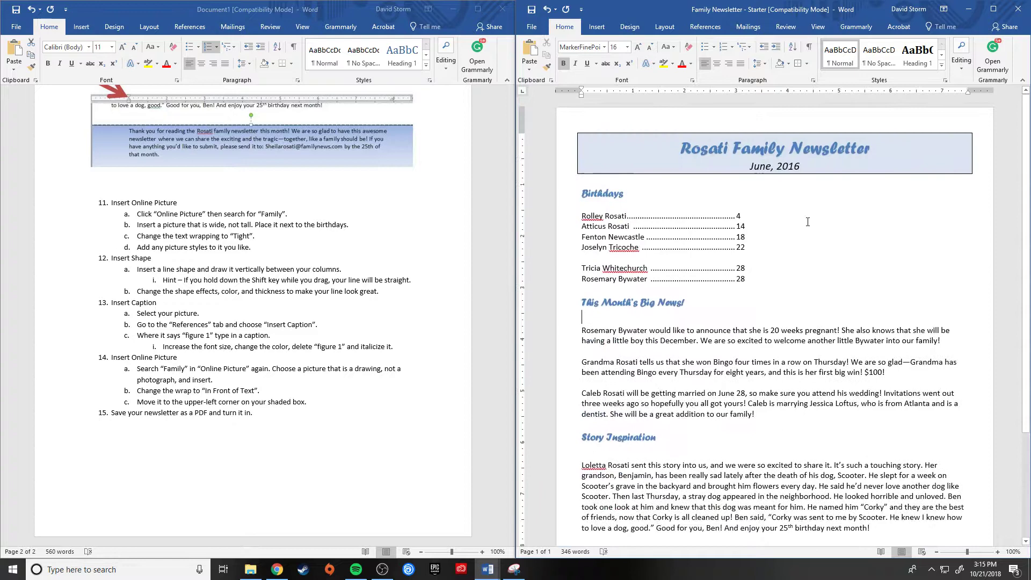
{"action": "left_click", "coordinate": [597, 28]}
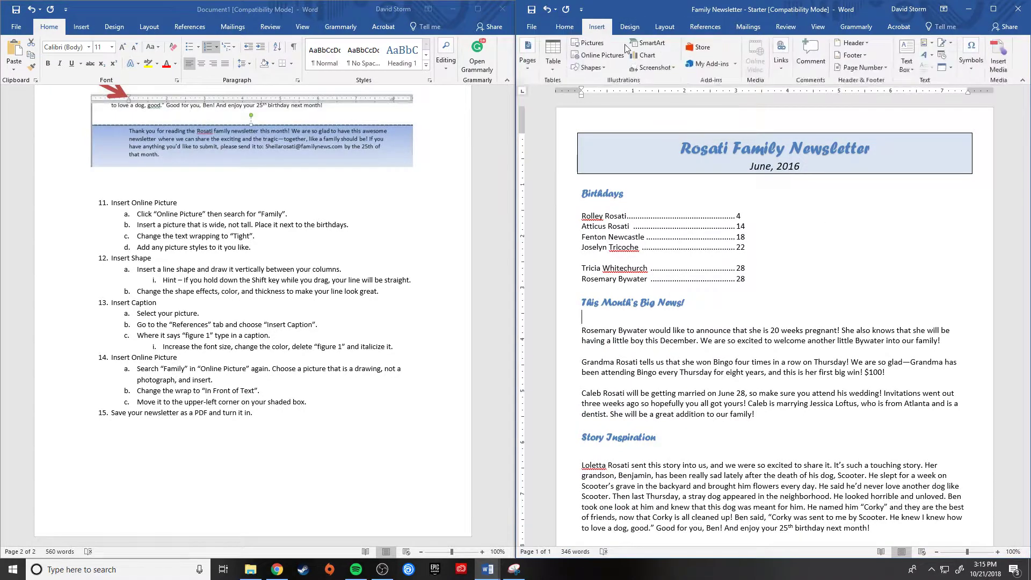
{"action": "left_click", "coordinate": [599, 55]}
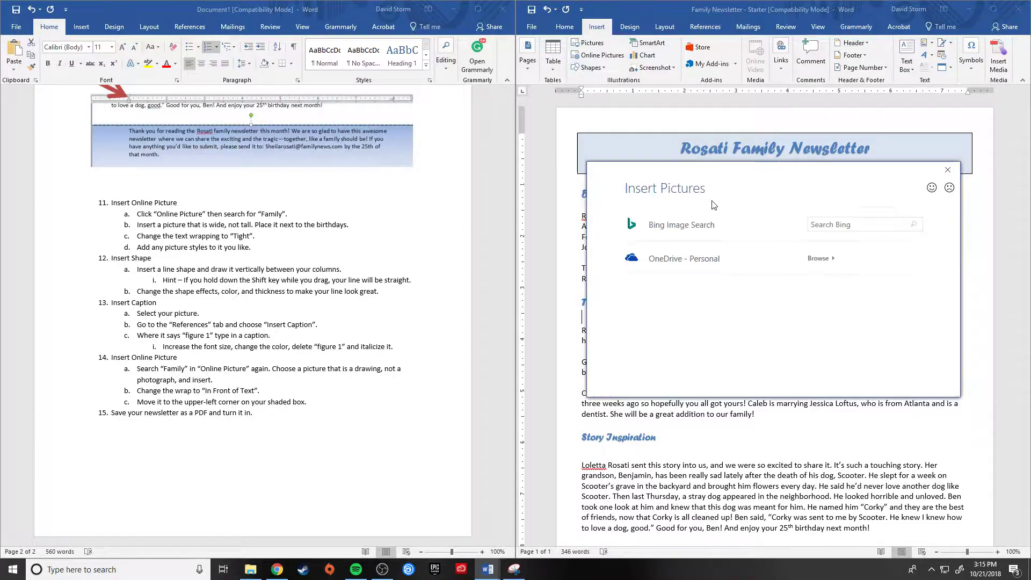
{"action": "left_click", "coordinate": [844, 223]}
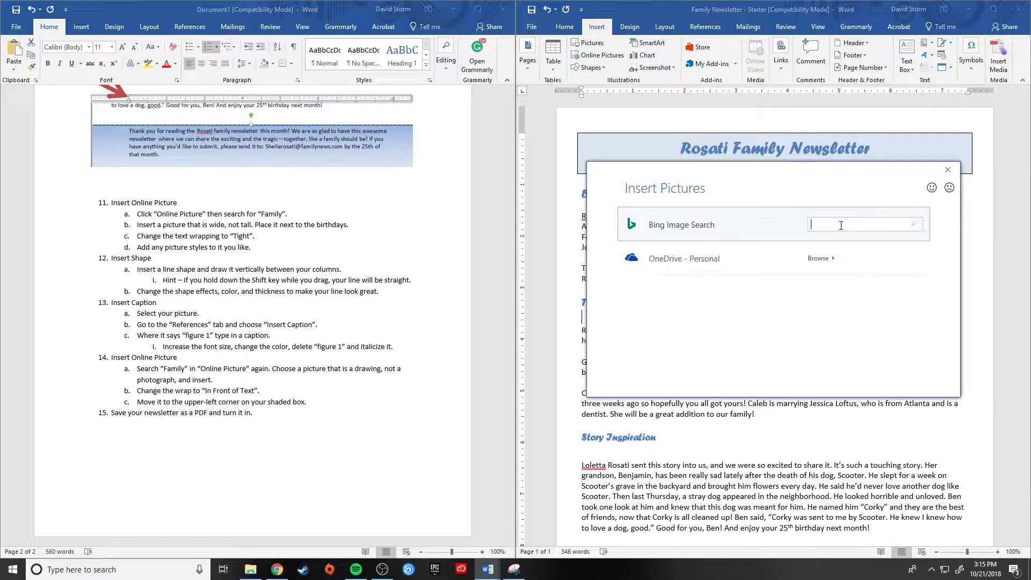
{"action": "type", "text": "family"}
{"action": "key", "text": "Return"}
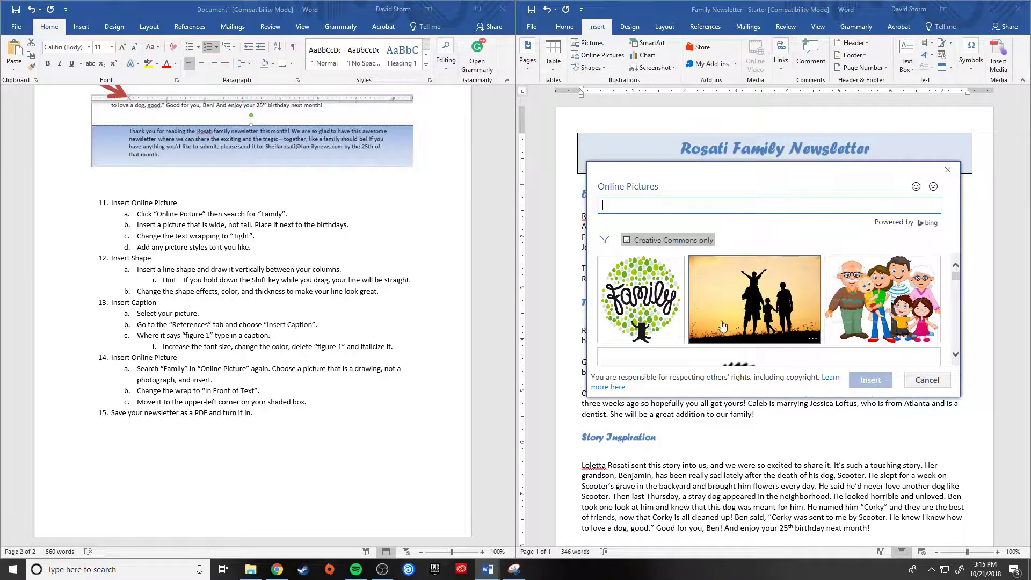
Insert the smiling family photo from the search results into the newsletter
{"action": "scroll", "coordinate": [848, 314], "scroll_direction": "down", "scroll_amount": 5}
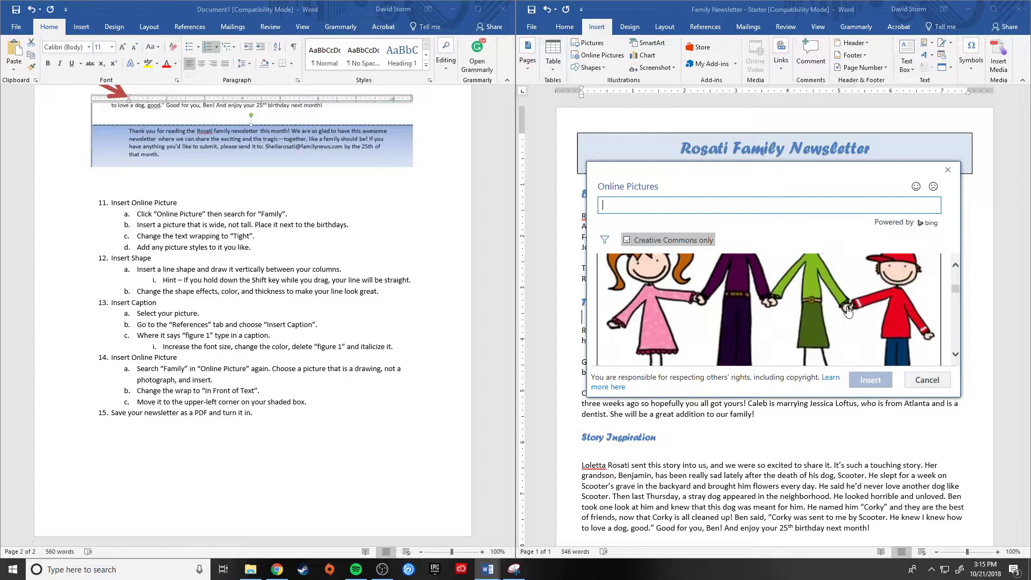
{"action": "scroll", "coordinate": [848, 312], "scroll_direction": "down", "scroll_amount": 6}
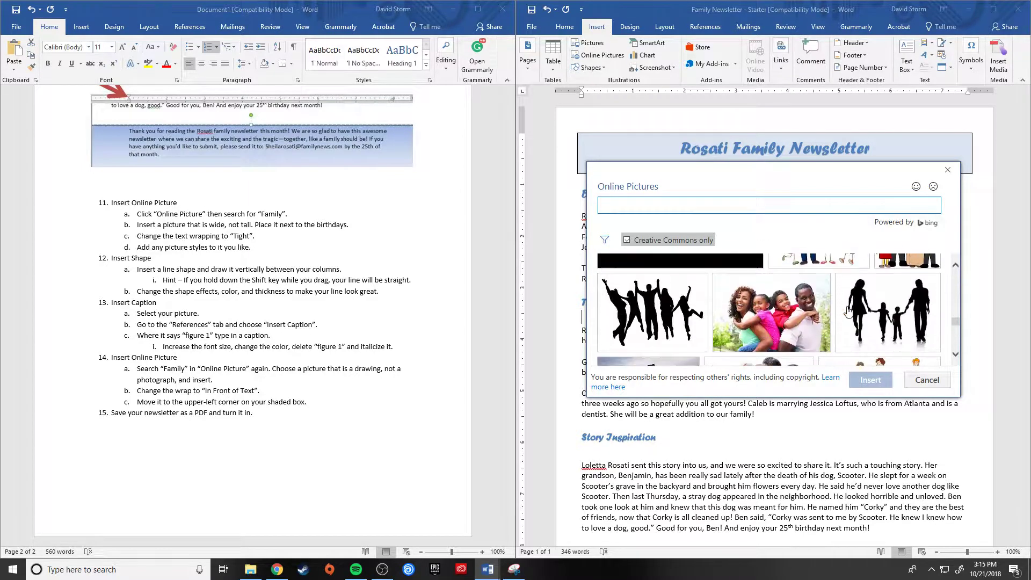
{"action": "scroll", "coordinate": [848, 312], "scroll_direction": "down", "scroll_amount": 8}
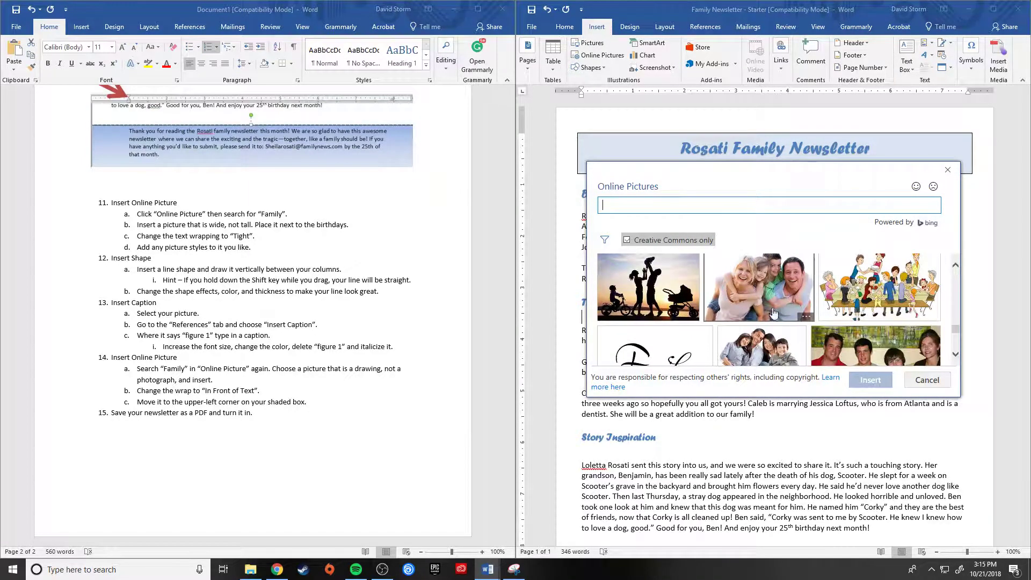
{"action": "left_click", "coordinate": [774, 300]}
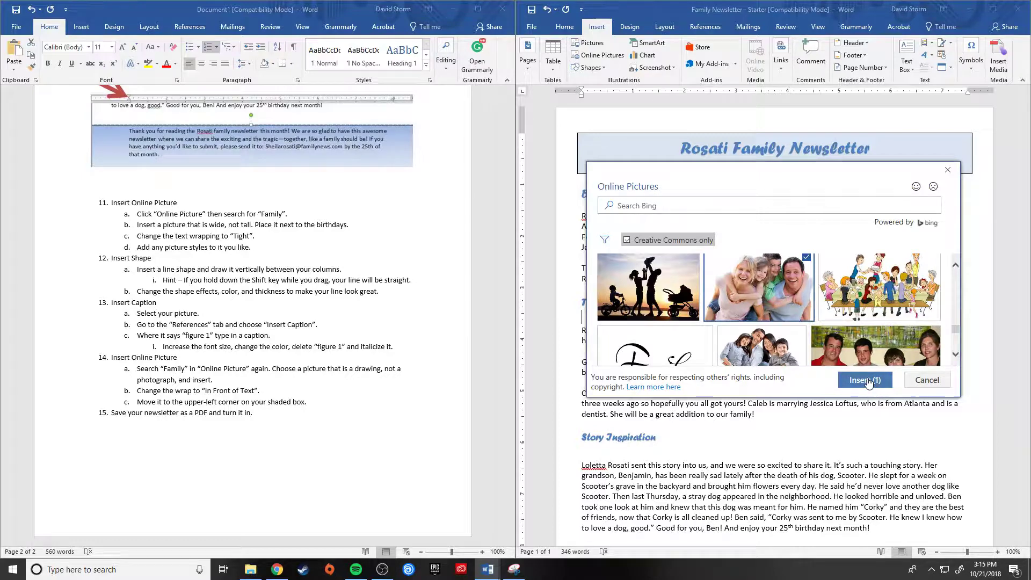
{"action": "left_click", "coordinate": [867, 380]}
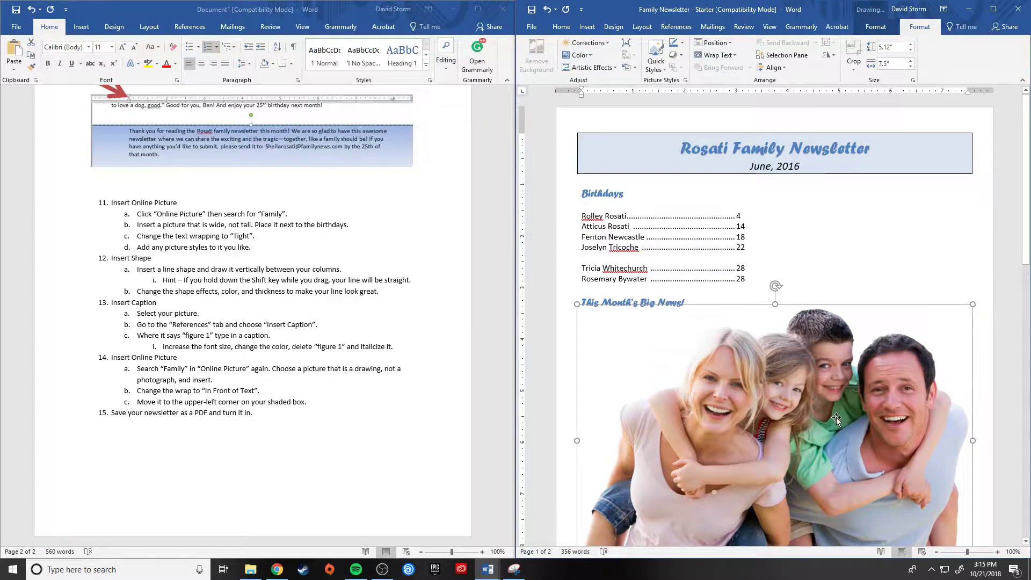
{"action": "scroll", "coordinate": [822, 365], "scroll_direction": "down", "scroll_amount": 3}
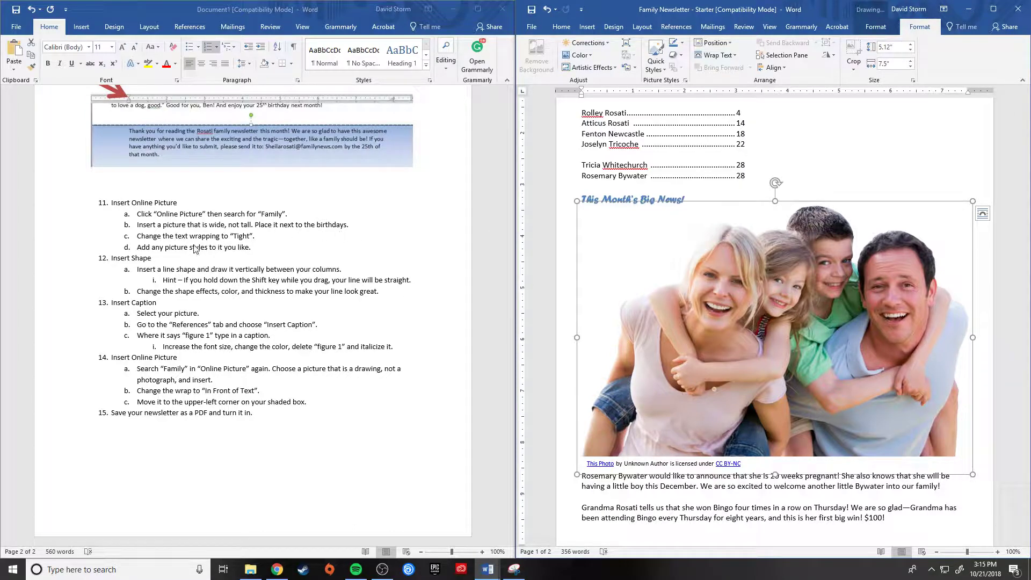
{"action": "scroll", "coordinate": [823, 423], "scroll_direction": "up", "scroll_amount": 3}
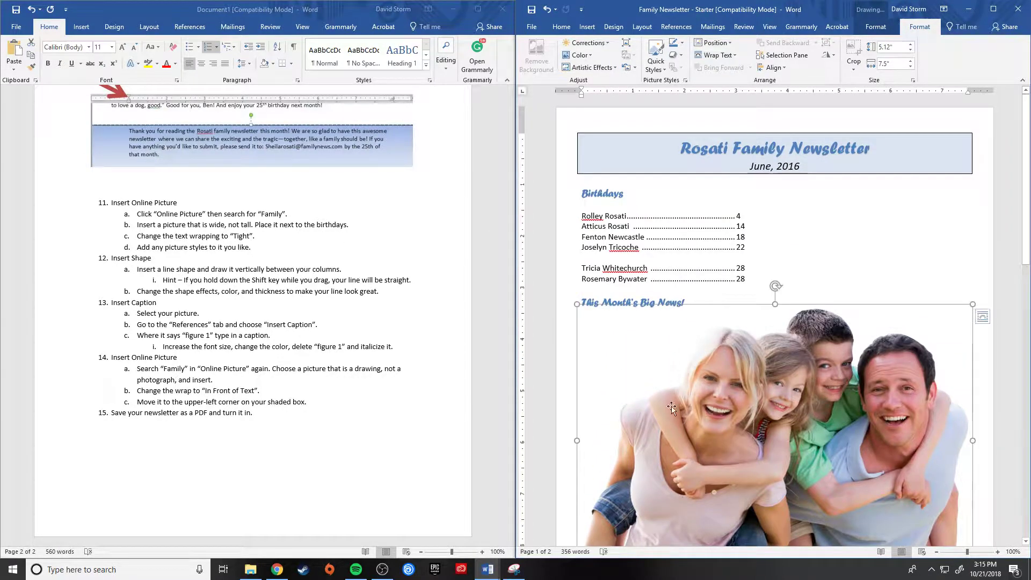
Shrink the family photo, set Tight wrapping, and position it right of the Birthdays list
{"action": "left_click_drag", "start_coordinate": [577, 304], "coordinate": [755, 314]}
{"action": "left_click_drag", "start_coordinate": [664, 371], "coordinate": [828, 192]}
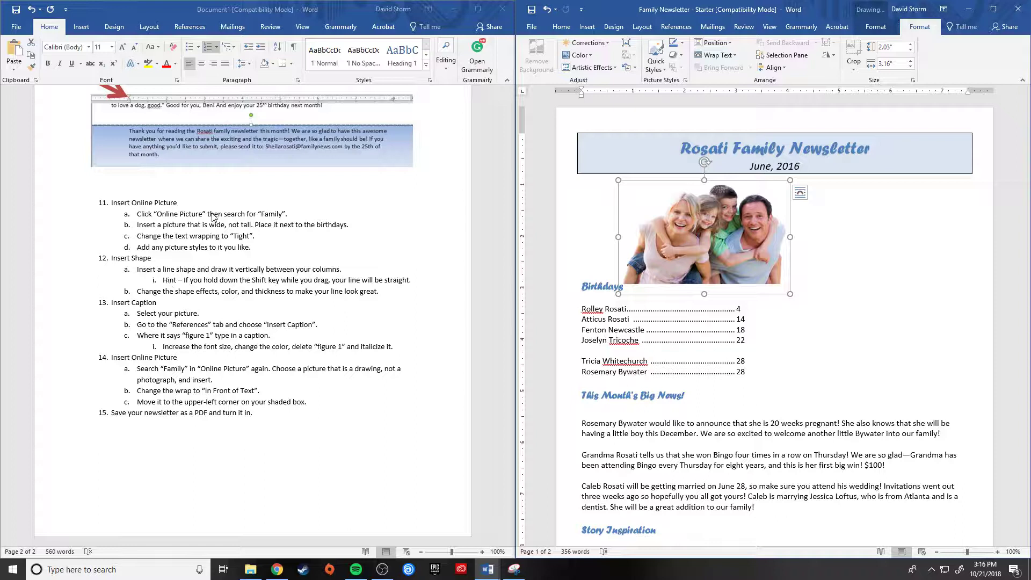
{"action": "left_click", "coordinate": [800, 193]}
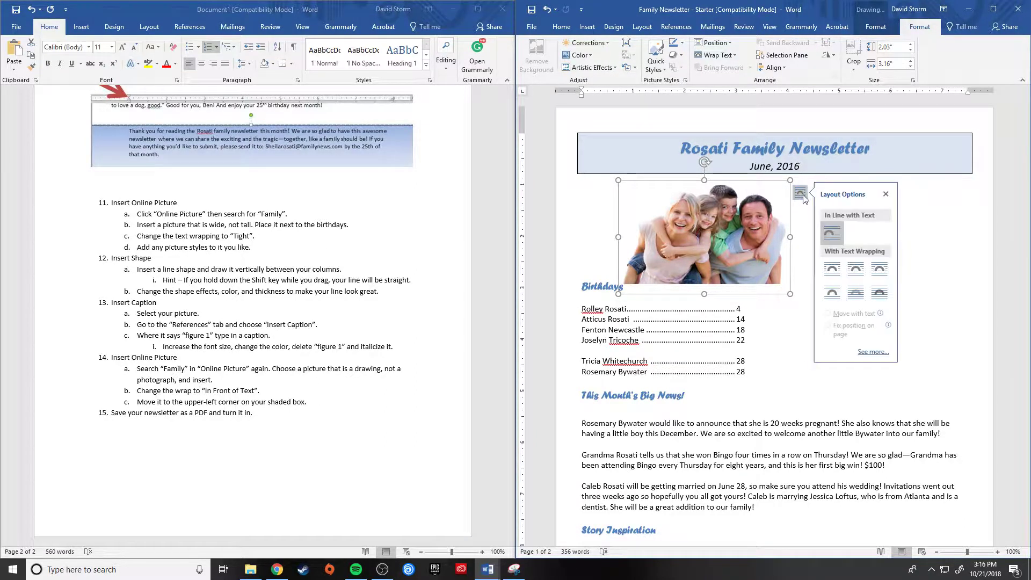
{"action": "left_click", "coordinate": [857, 273]}
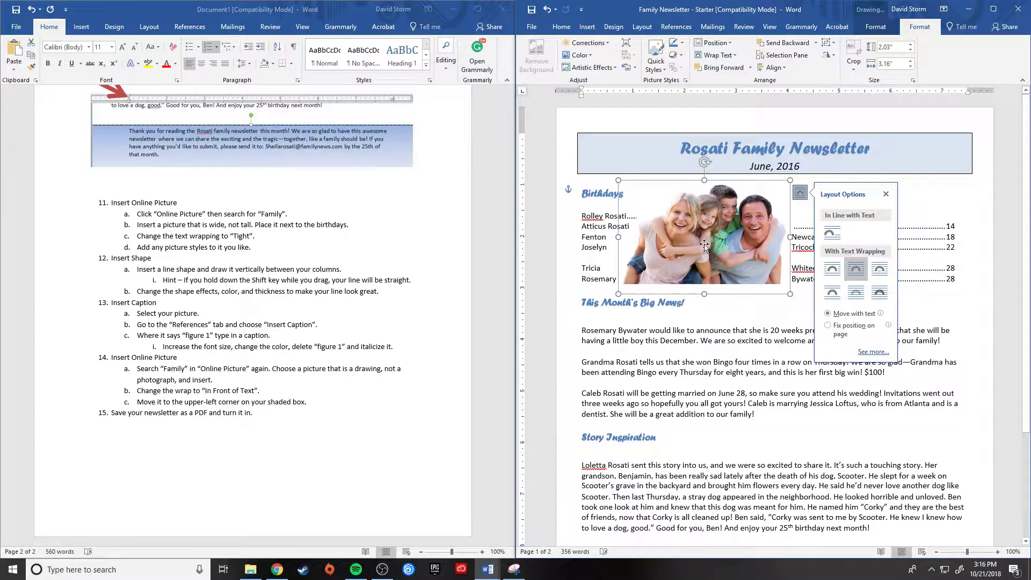
{"action": "left_click_drag", "start_coordinate": [690, 246], "coordinate": [845, 248]}
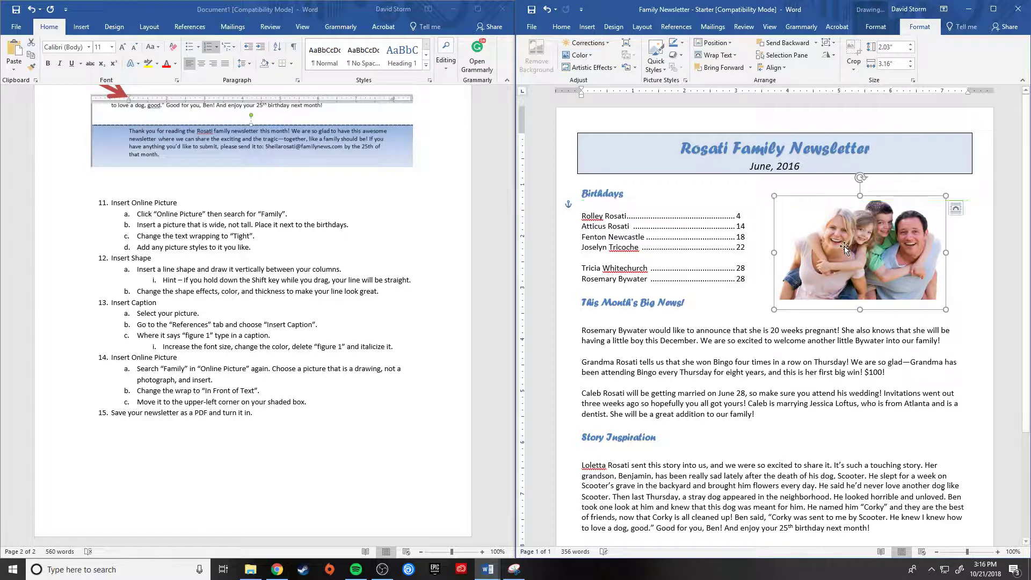
{"action": "left_click", "coordinate": [976, 280]}
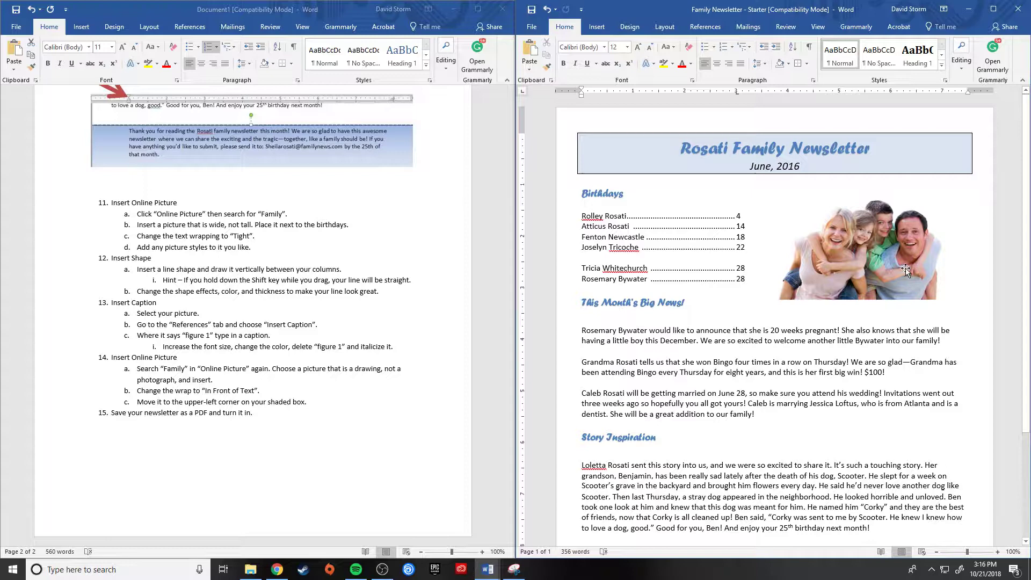
Nudge the photo slightly higher and try an oval frame picture style on it
{"action": "left_click", "coordinate": [854, 262]}
{"action": "left_click_drag", "start_coordinate": [854, 262], "coordinate": [863, 254]}
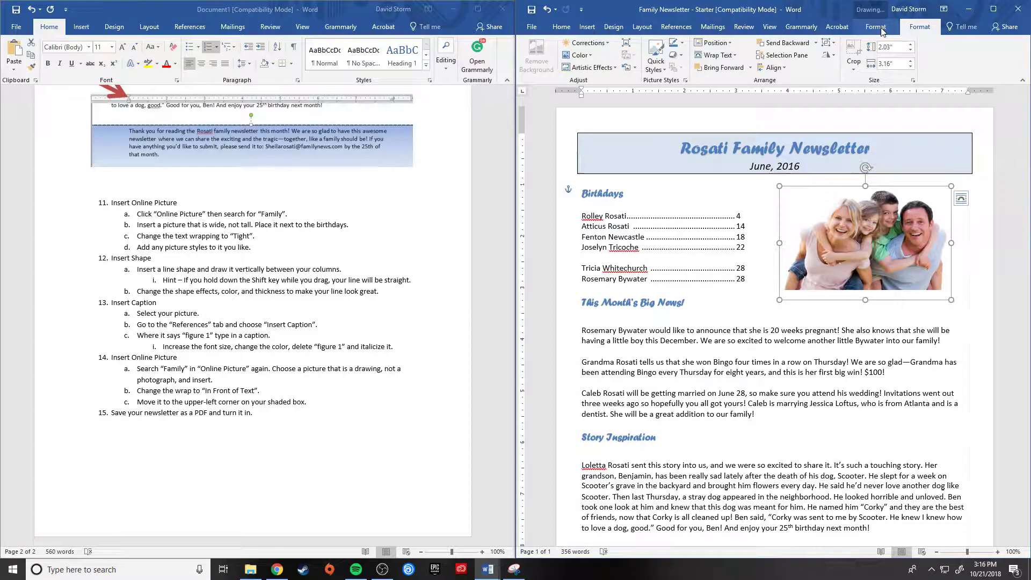
{"action": "left_click", "coordinate": [880, 30]}
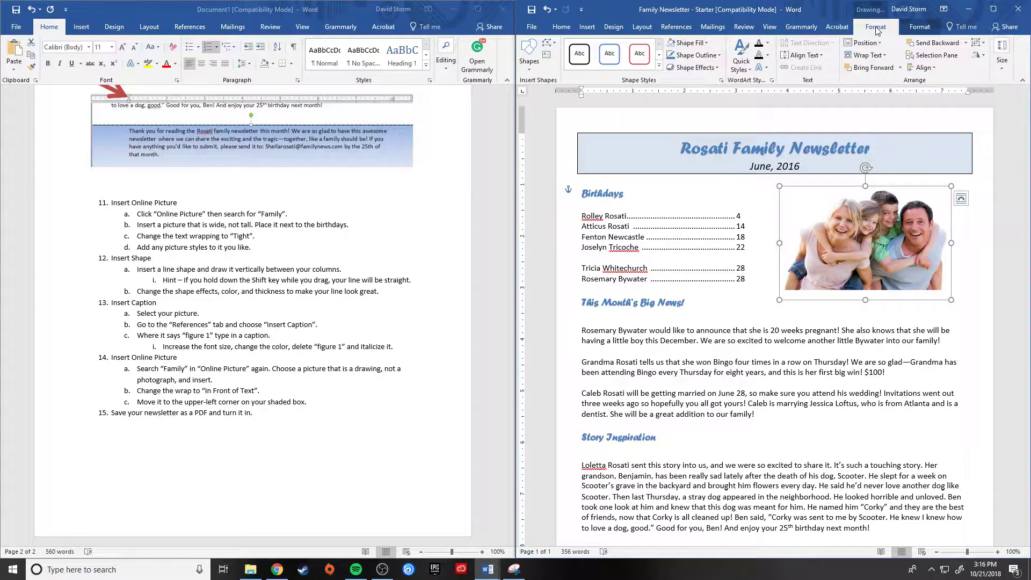
{"action": "left_click", "coordinate": [587, 27]}
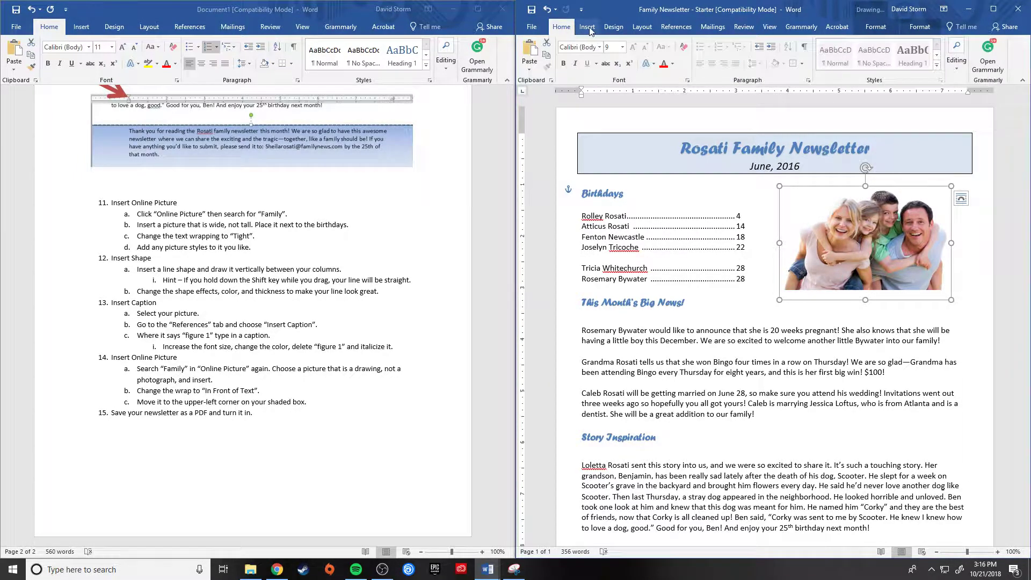
{"action": "left_click", "coordinate": [612, 28]}
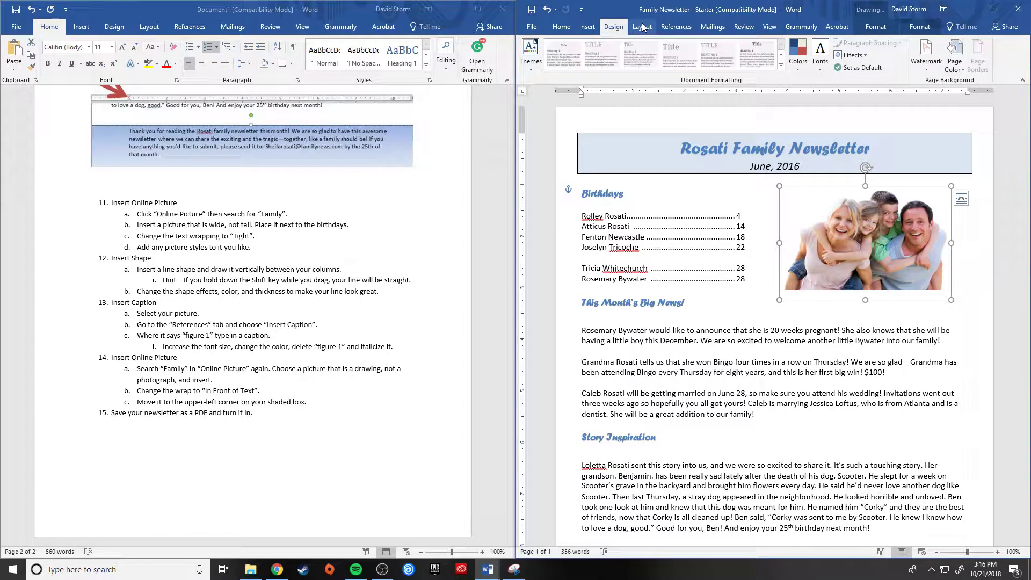
{"action": "left_click", "coordinate": [918, 28]}
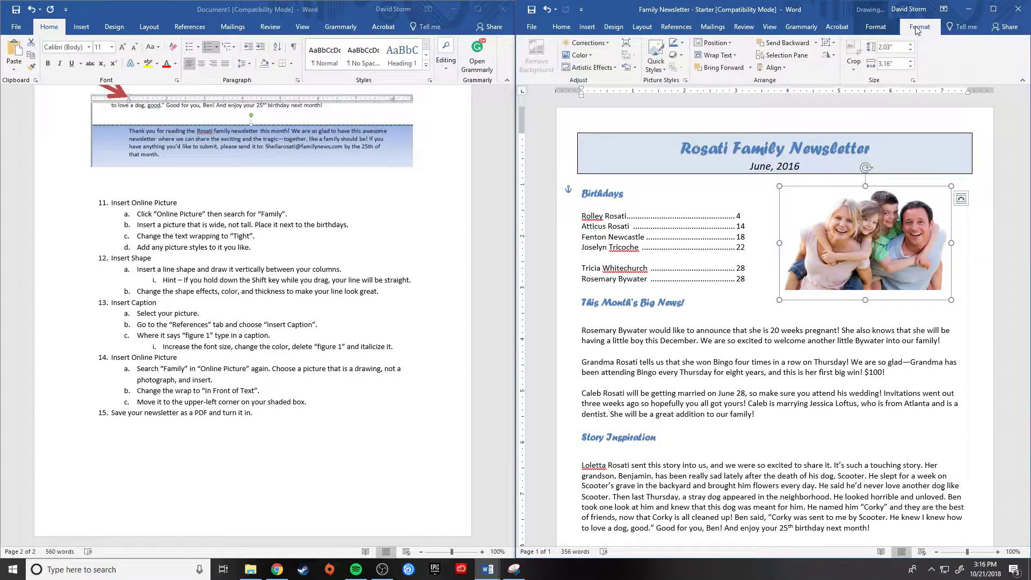
{"action": "left_click", "coordinate": [660, 70]}
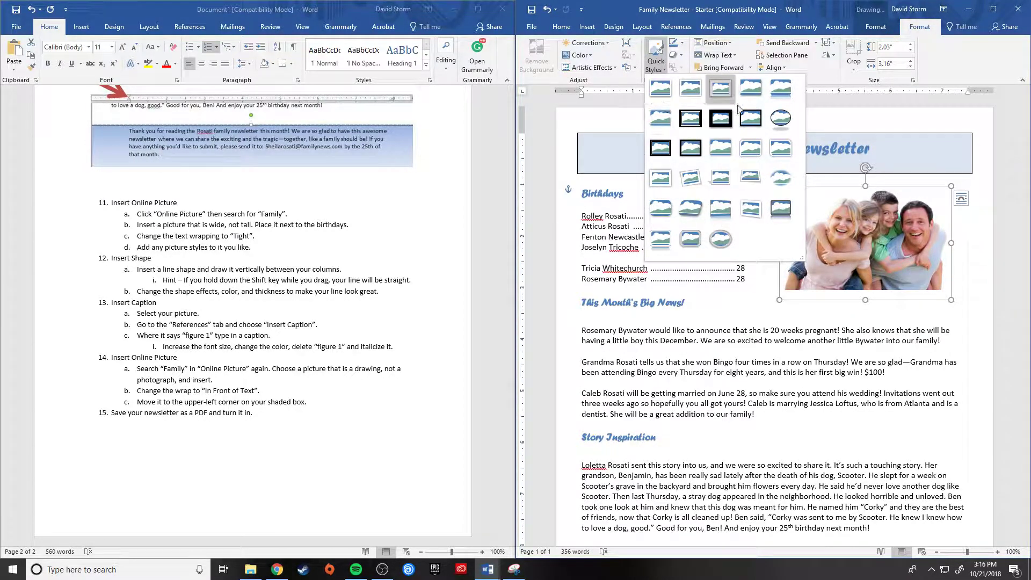
{"action": "left_click", "coordinate": [778, 119]}
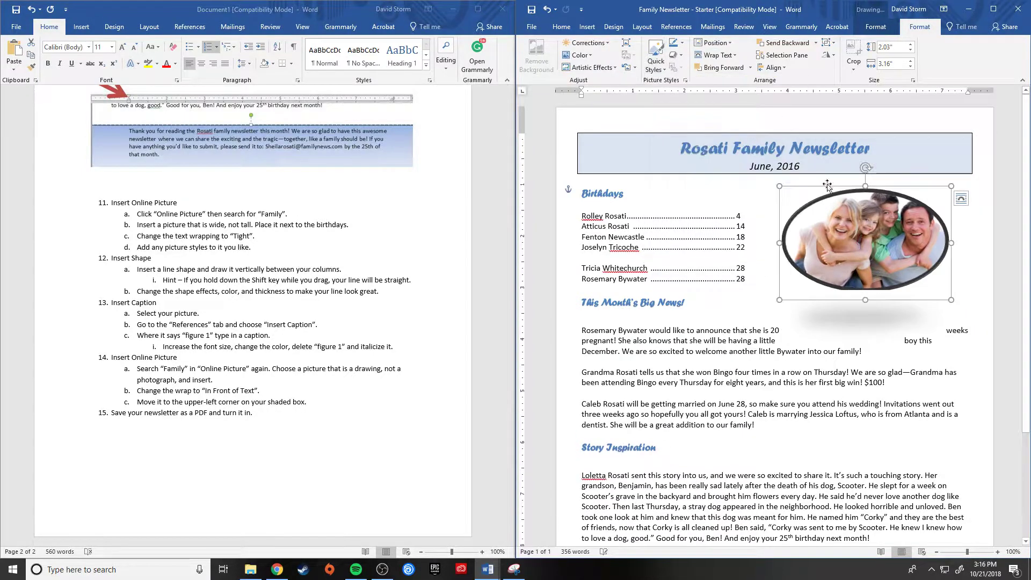
Switch the photo to the white frame style and restore its height to 2.05 inches
{"action": "left_click", "coordinate": [867, 254]}
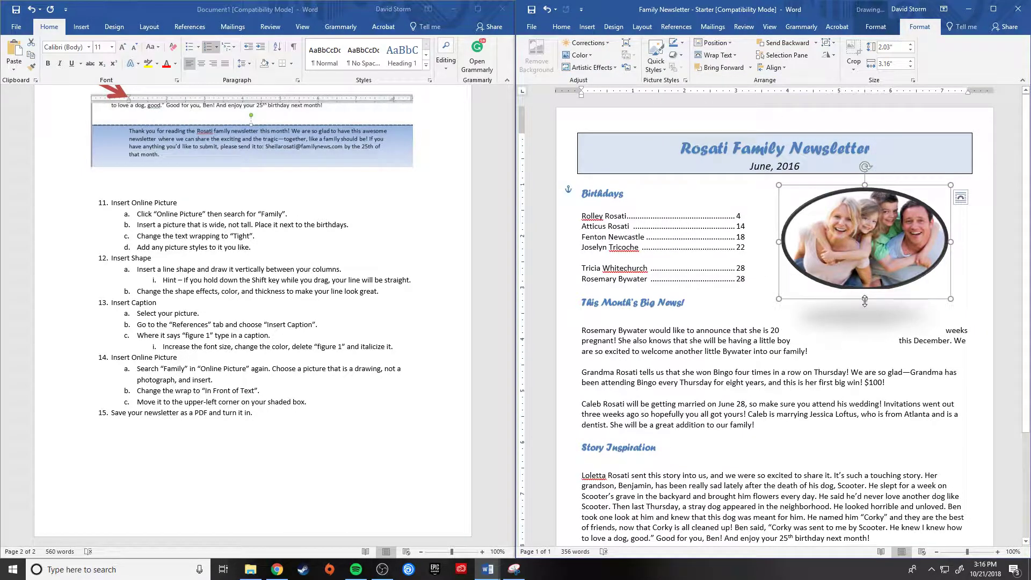
{"action": "left_click_drag", "start_coordinate": [865, 301], "coordinate": [866, 273]}
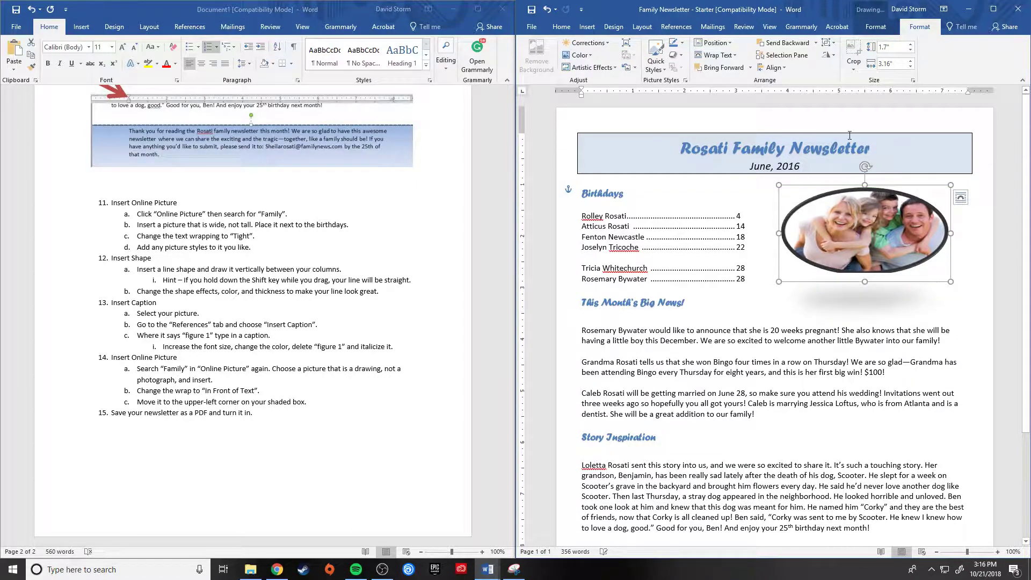
{"action": "left_click", "coordinate": [656, 58]}
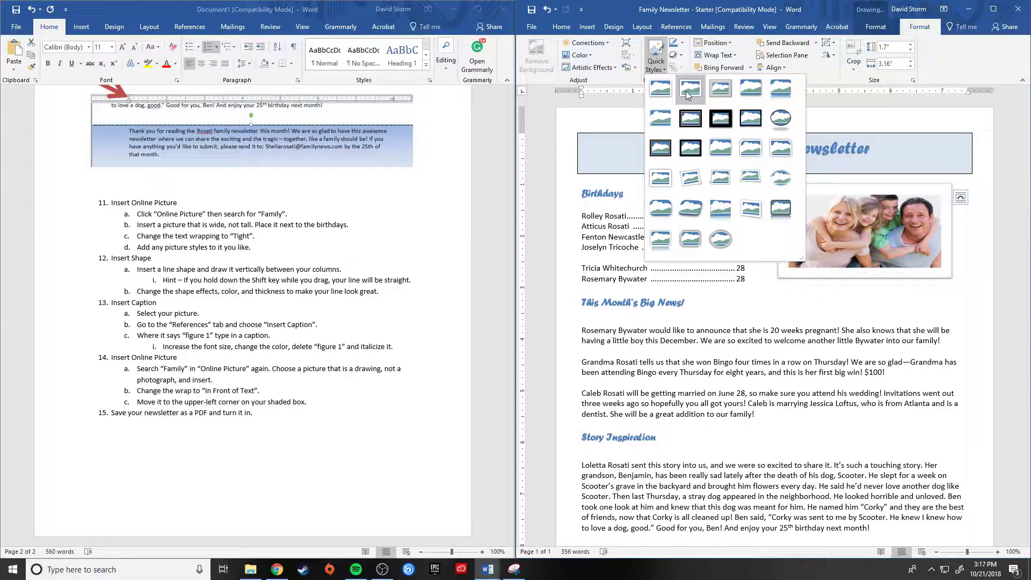
{"action": "left_click", "coordinate": [686, 92]}
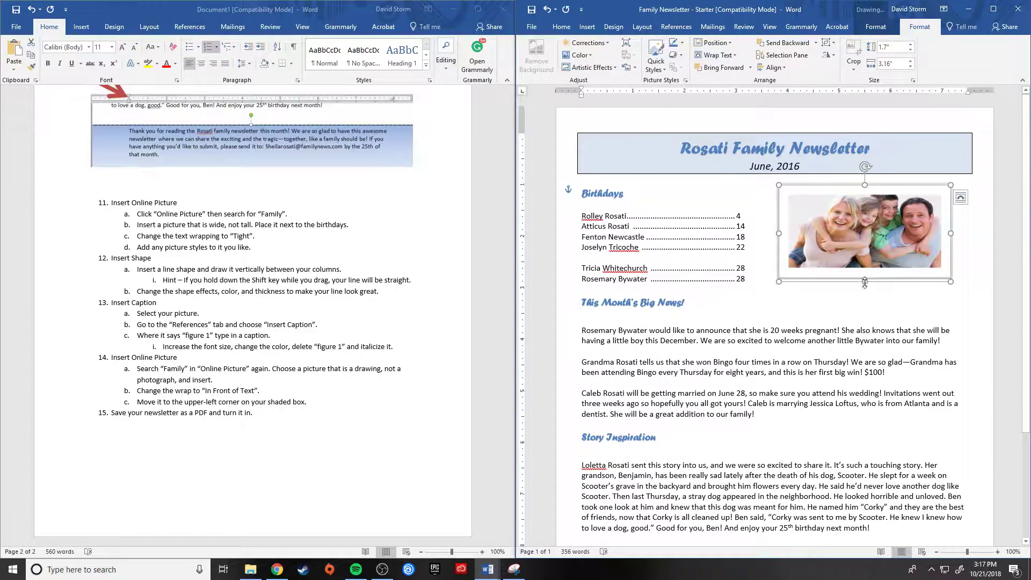
{"action": "left_click_drag", "start_coordinate": [865, 283], "coordinate": [865, 299]}
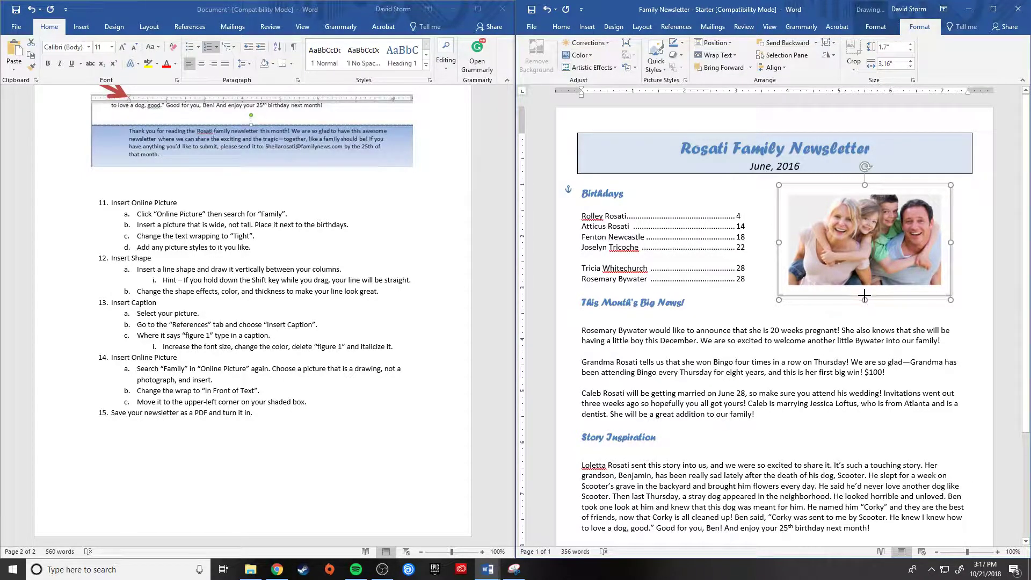
{"action": "left_click", "coordinate": [985, 295]}
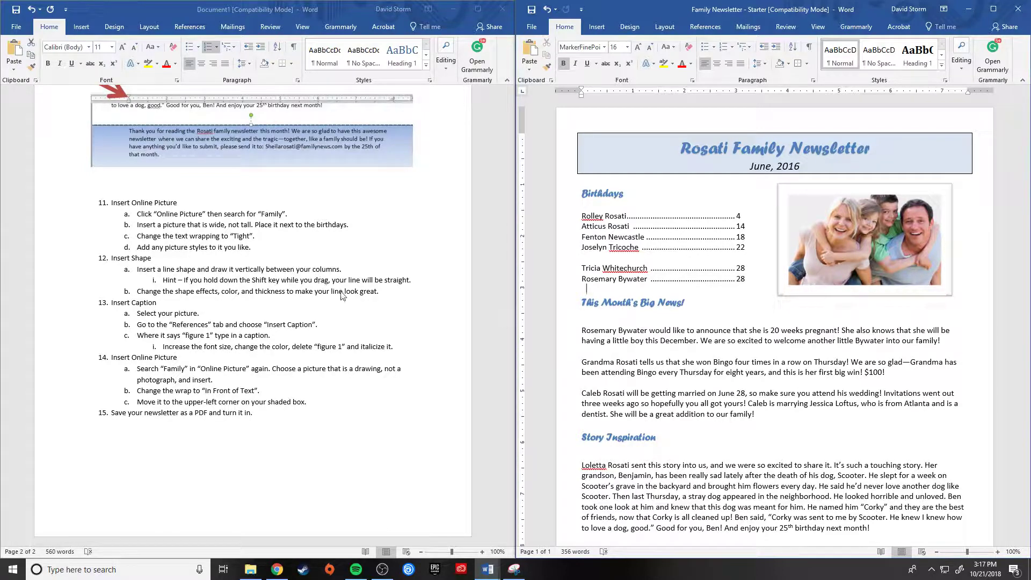
Select the Big News through Story Inspiration text and format it as two columns
{"action": "left_click", "coordinate": [693, 424]}
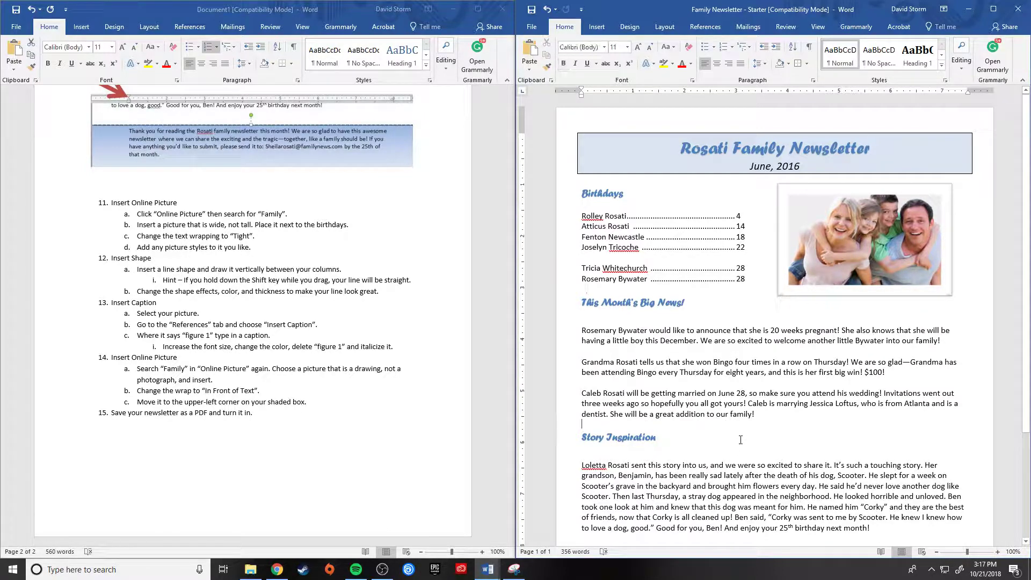
{"action": "scroll", "coordinate": [692, 447], "scroll_direction": "down", "scroll_amount": 4}
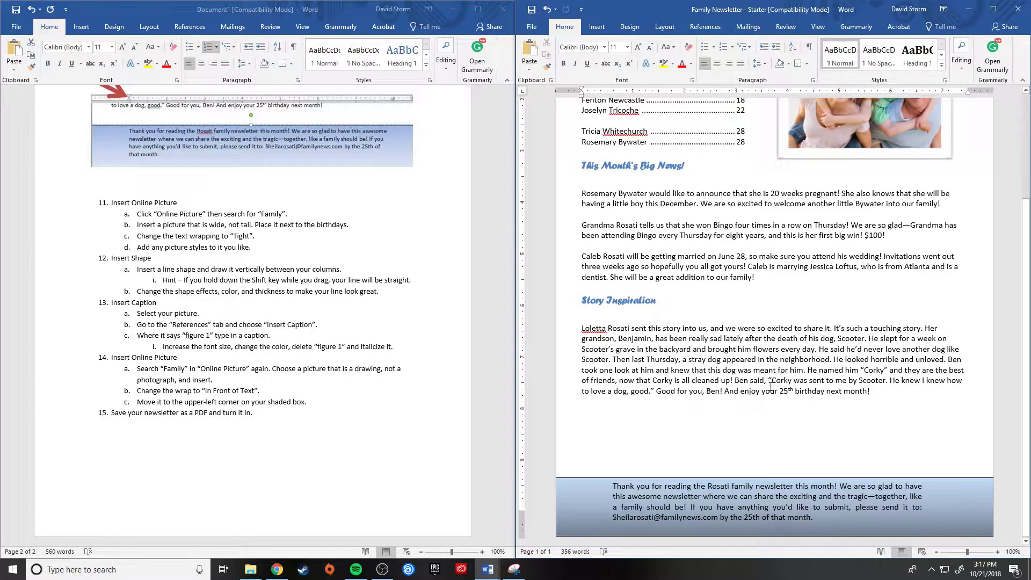
{"action": "left_click_drag", "start_coordinate": [872, 392], "coordinate": [578, 164]}
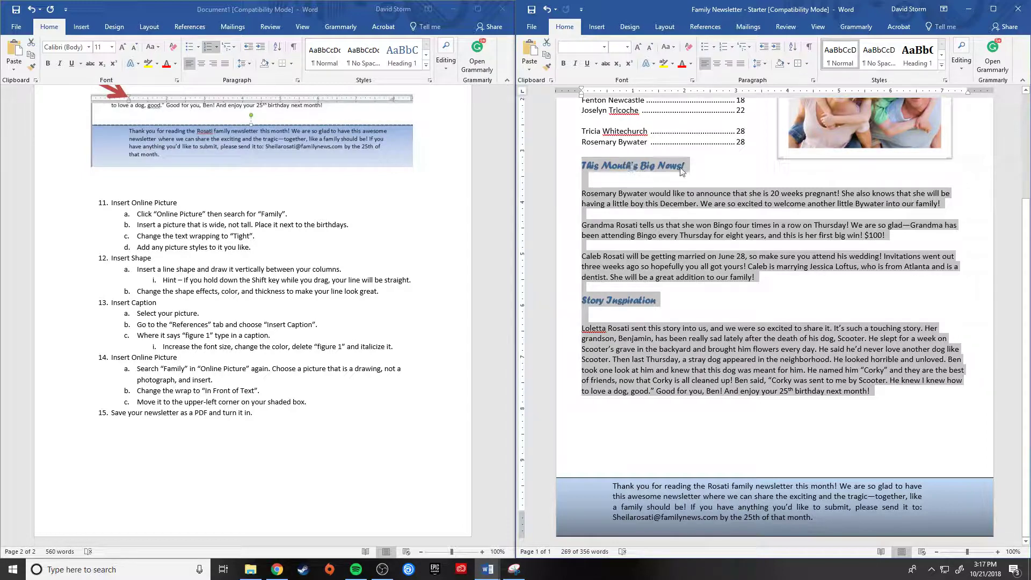
{"action": "scroll", "coordinate": [625, 288], "scroll_direction": "up", "scroll_amount": 3}
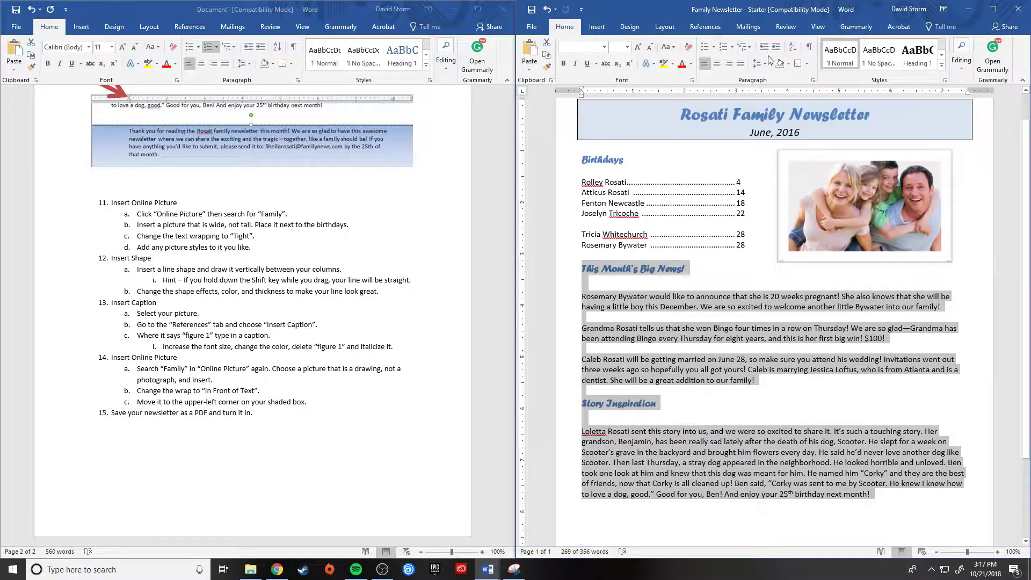
{"action": "left_click", "coordinate": [622, 28]}
{"action": "left_click", "coordinate": [664, 27]}
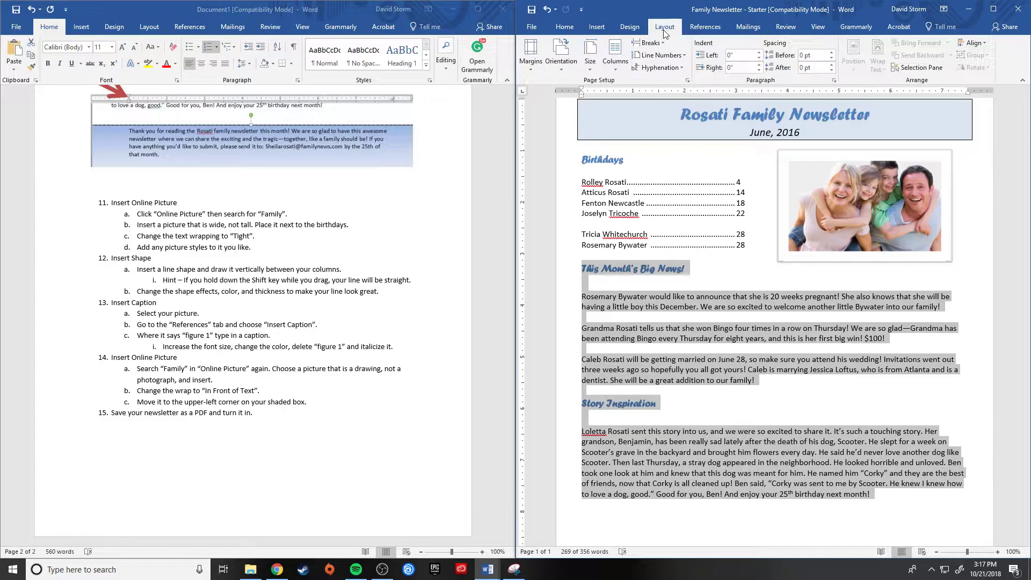
{"action": "left_click", "coordinate": [616, 67]}
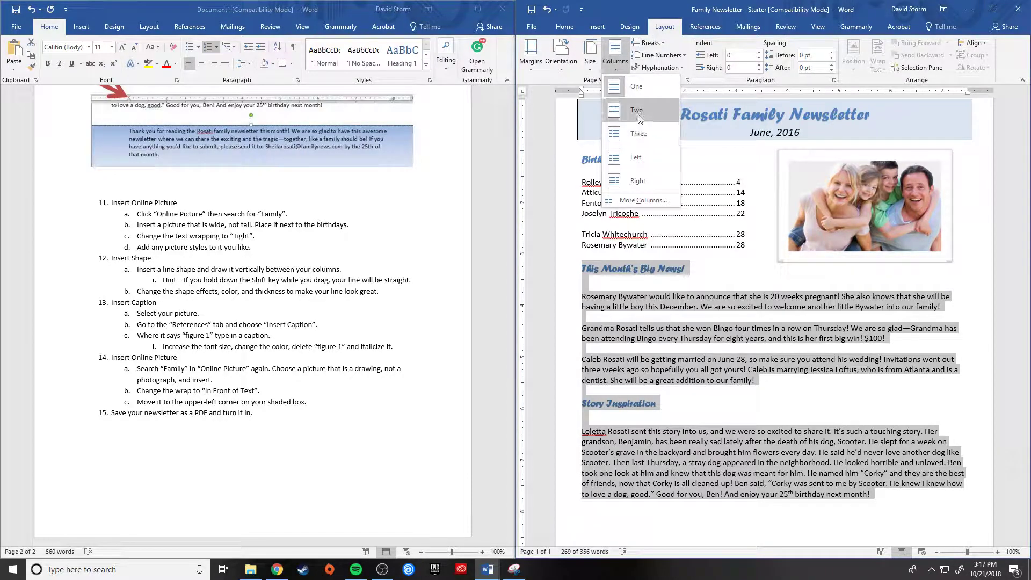
{"action": "left_click", "coordinate": [639, 110]}
{"action": "scroll", "coordinate": [835, 383], "scroll_direction": "down", "scroll_amount": 3}
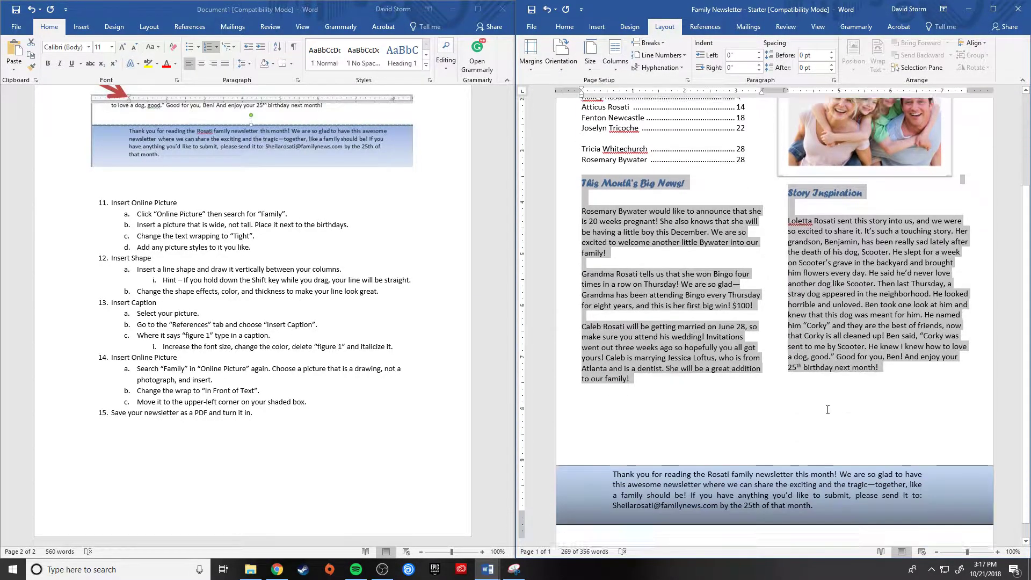
{"action": "scroll", "coordinate": [835, 382], "scroll_direction": "up", "scroll_amount": 3}
{"action": "scroll", "coordinate": [835, 382], "scroll_direction": "down", "scroll_amount": 1}
{"action": "left_click", "coordinate": [860, 343]}
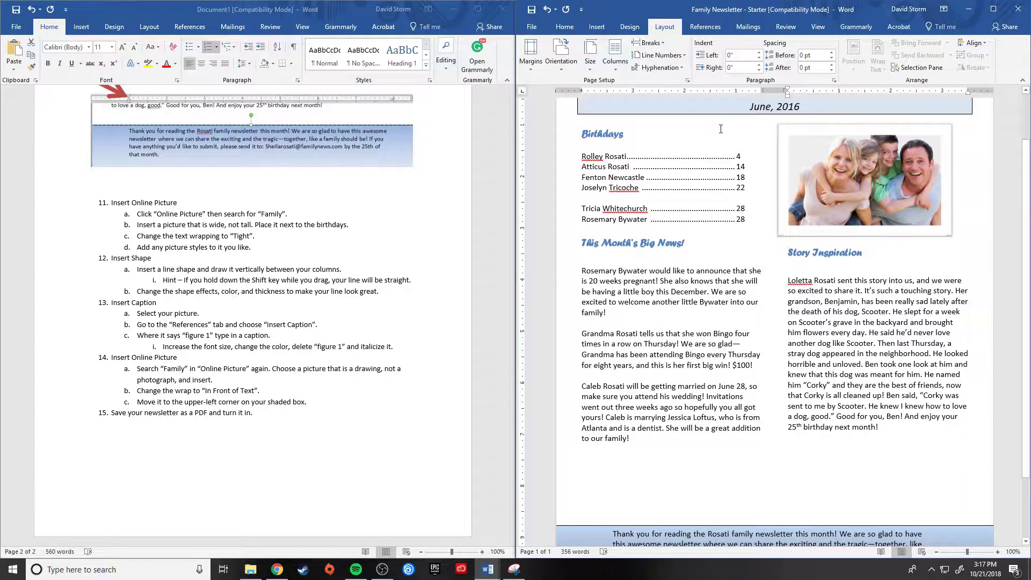
Draw a vertical straight line between the two newsletter columns
{"action": "left_click", "coordinate": [597, 27]}
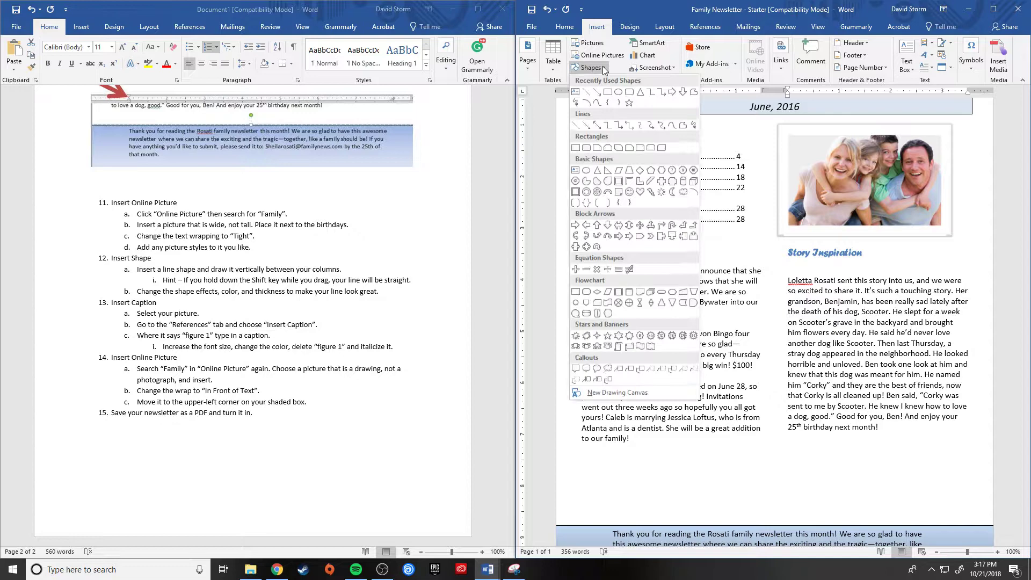
{"action": "left_click", "coordinate": [586, 92]}
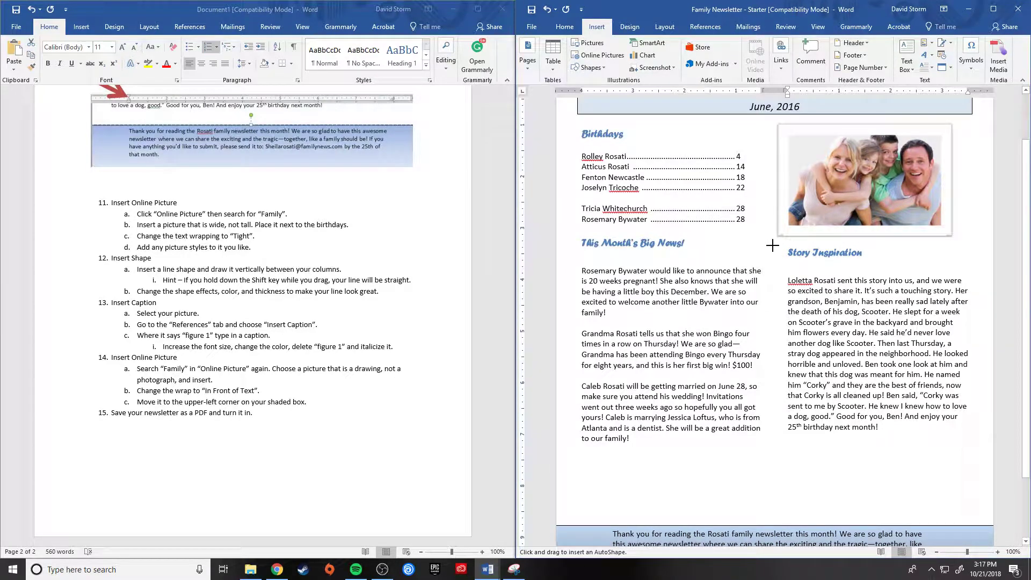
{"action": "mouse_move", "coordinate": [771, 127]}
{"action": "left_mouse_down"}
{"action": "mouse_move", "coordinate": [780, 513]}
{"action": "mouse_move", "coordinate": [762, 513]}
{"action": "mouse_move", "coordinate": [765, 523]}
{"action": "left_mouse_up"}
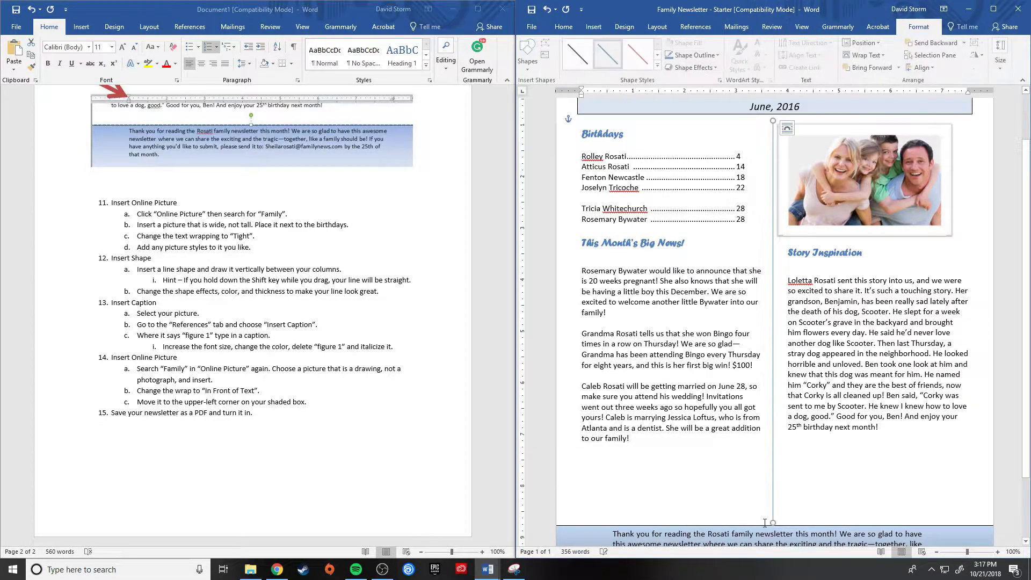
{"action": "left_click", "coordinate": [773, 320]}
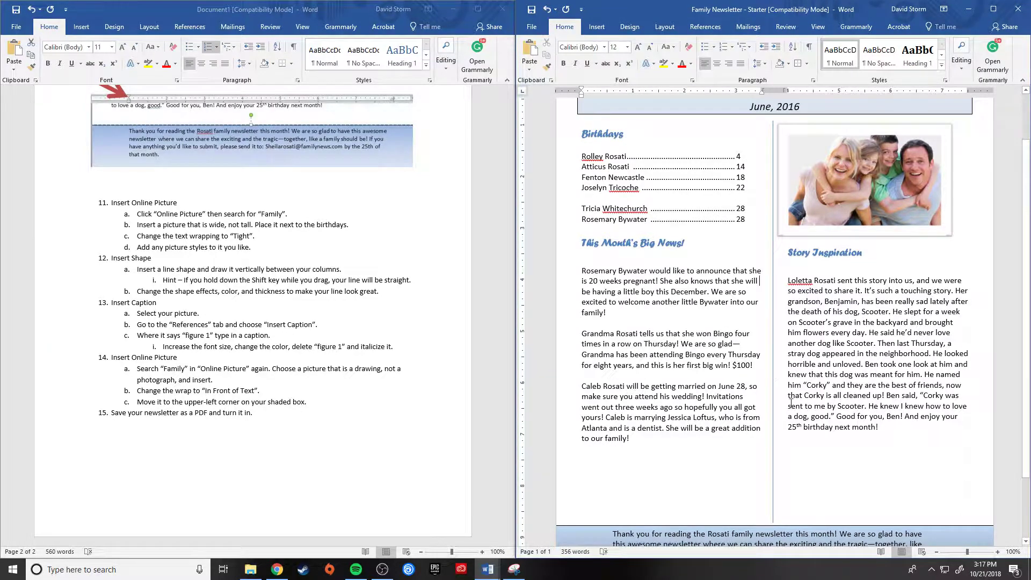
Fine-tune the divider line's position so it sits centred between the columns
{"action": "left_click", "coordinate": [774, 478]}
{"action": "left_click_drag", "start_coordinate": [774, 478], "coordinate": [773, 475]}
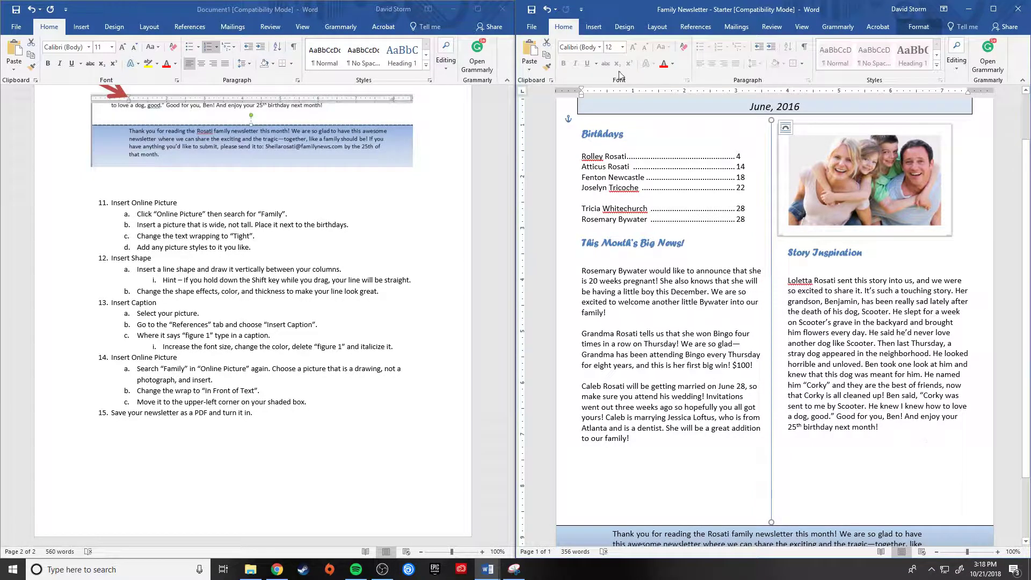
{"action": "scroll", "coordinate": [793, 317], "scroll_direction": "up", "scroll_amount": 2}
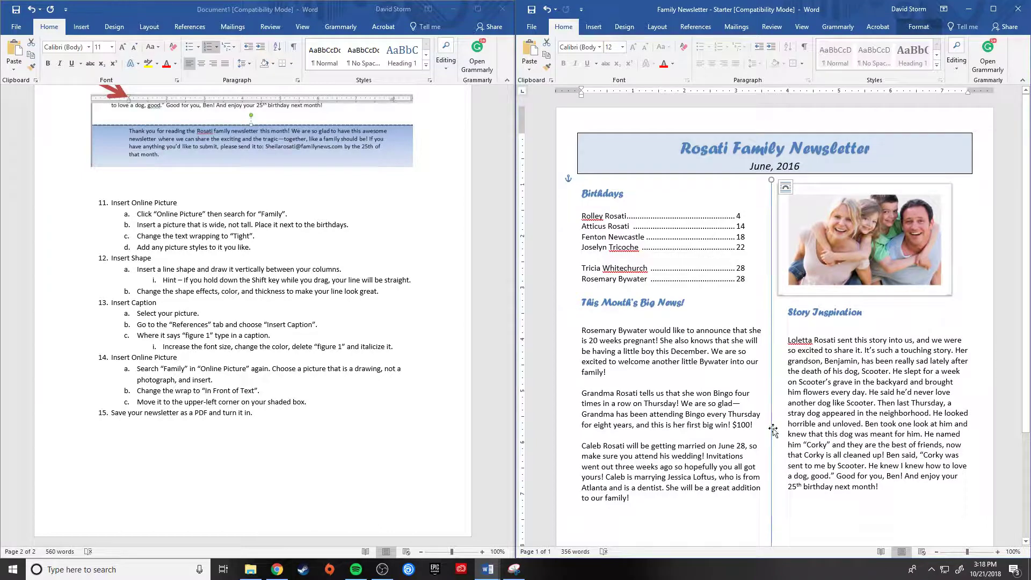
{"action": "left_click_drag", "start_coordinate": [772, 447], "coordinate": [770, 449]}
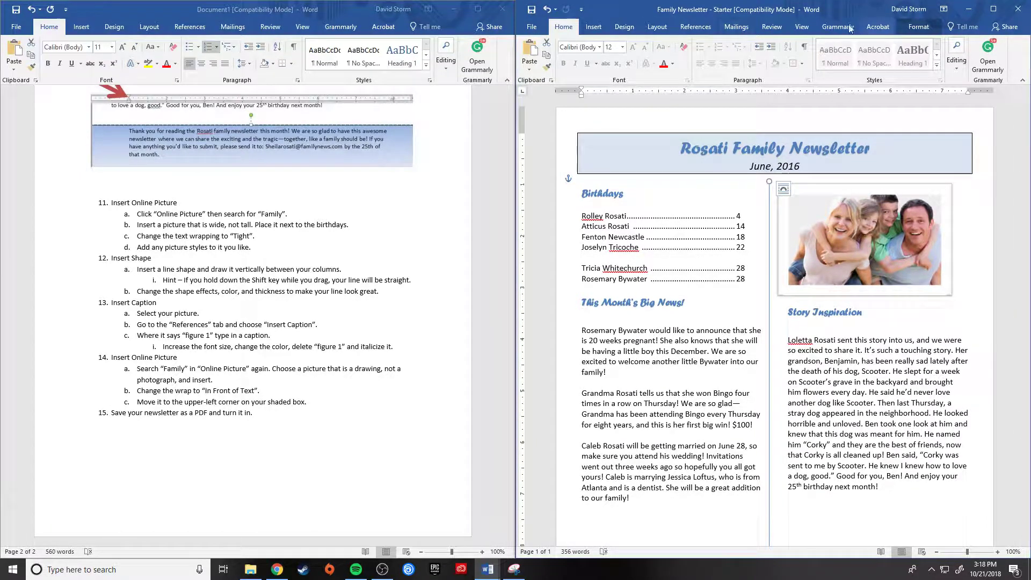
{"action": "left_click", "coordinate": [919, 27]}
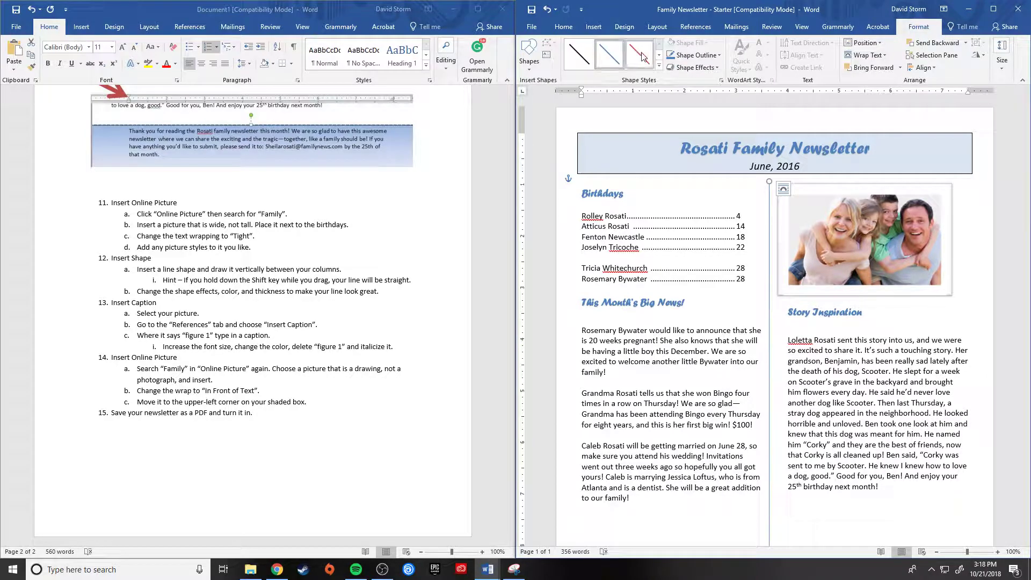
{"action": "left_click", "coordinate": [698, 68]}
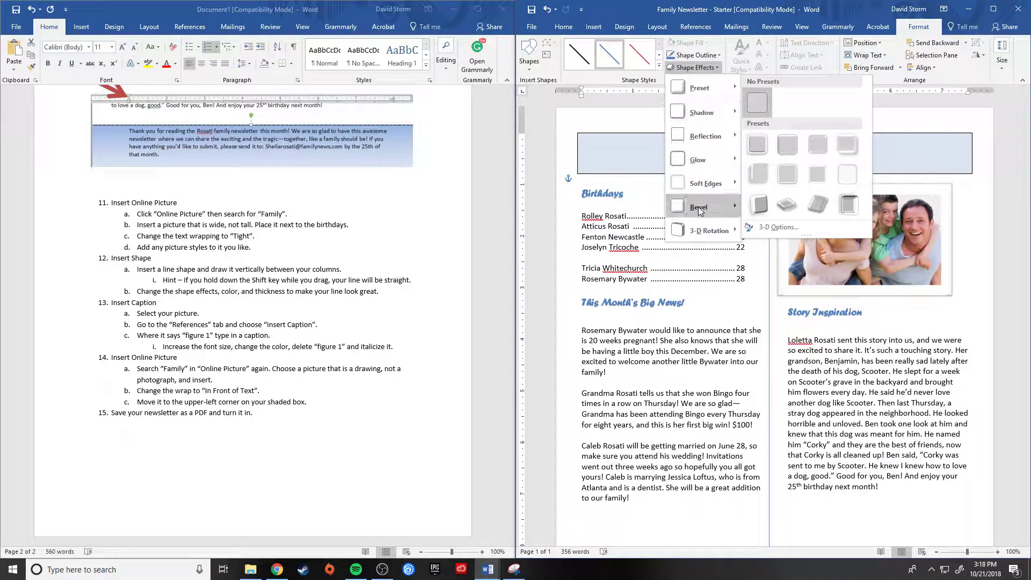
{"action": "left_click", "coordinate": [715, 67]}
{"action": "left_click", "coordinate": [907, 454]}
{"action": "scroll", "coordinate": [897, 441], "scroll_direction": "down", "scroll_amount": 2}
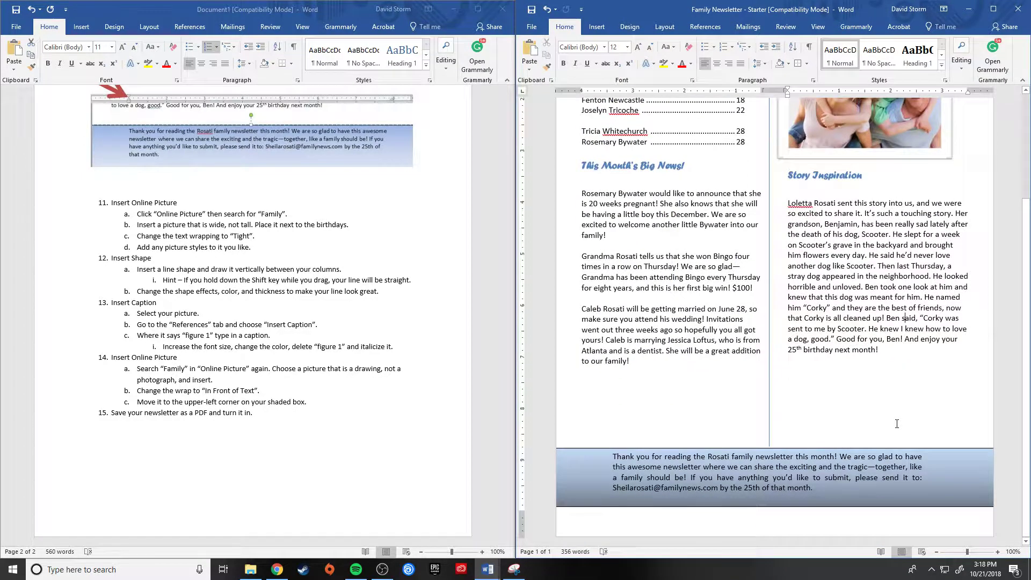
{"action": "left_click", "coordinate": [768, 390]}
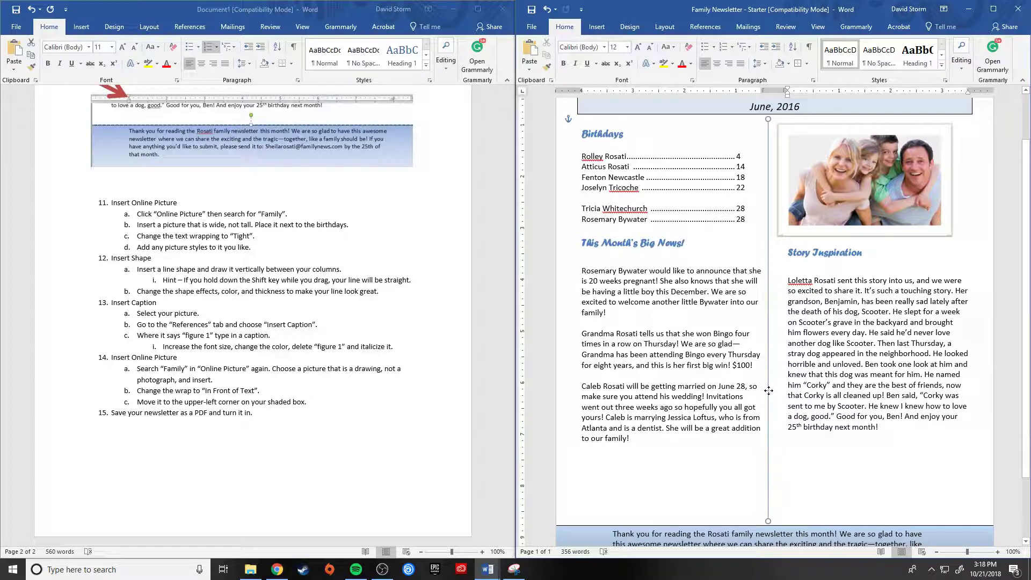
{"action": "left_click_drag", "start_coordinate": [769, 390], "coordinate": [770, 391]}
{"action": "left_click", "coordinate": [886, 374]}
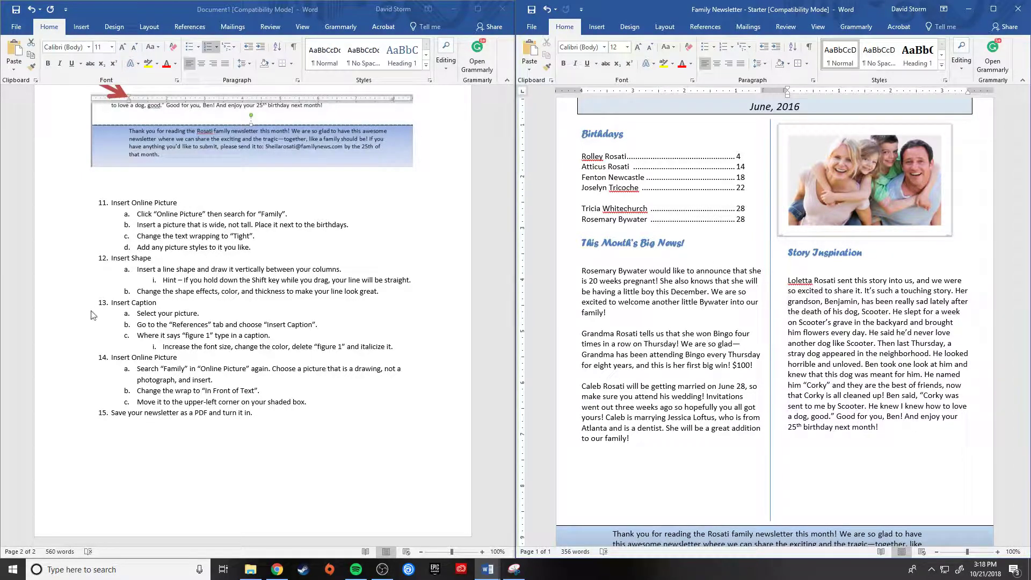
Shorten the family photo slightly and add a caption reading Goofing Around beneath it
{"action": "left_click", "coordinate": [862, 184]}
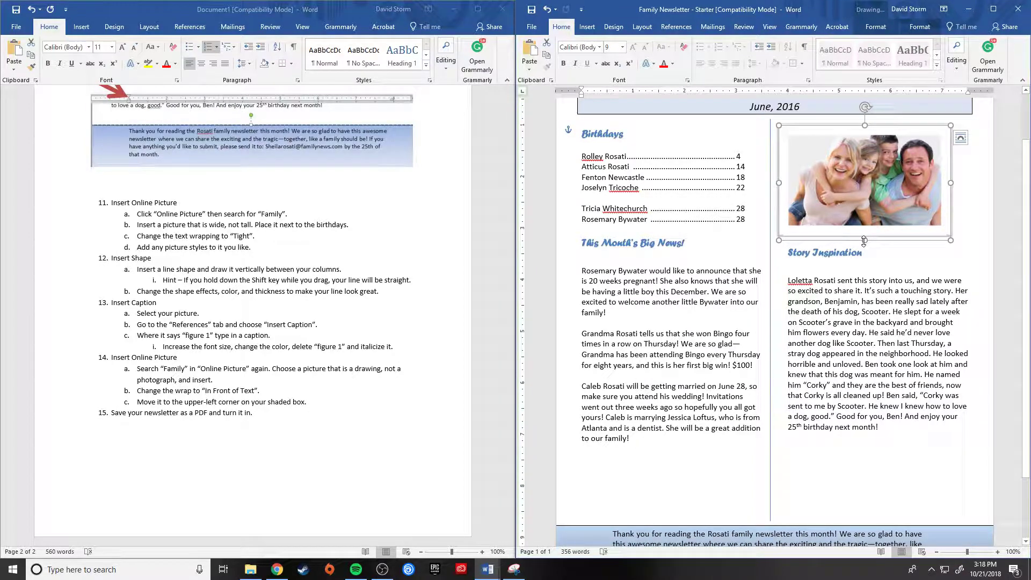
{"action": "left_click_drag", "start_coordinate": [864, 240], "coordinate": [865, 228]}
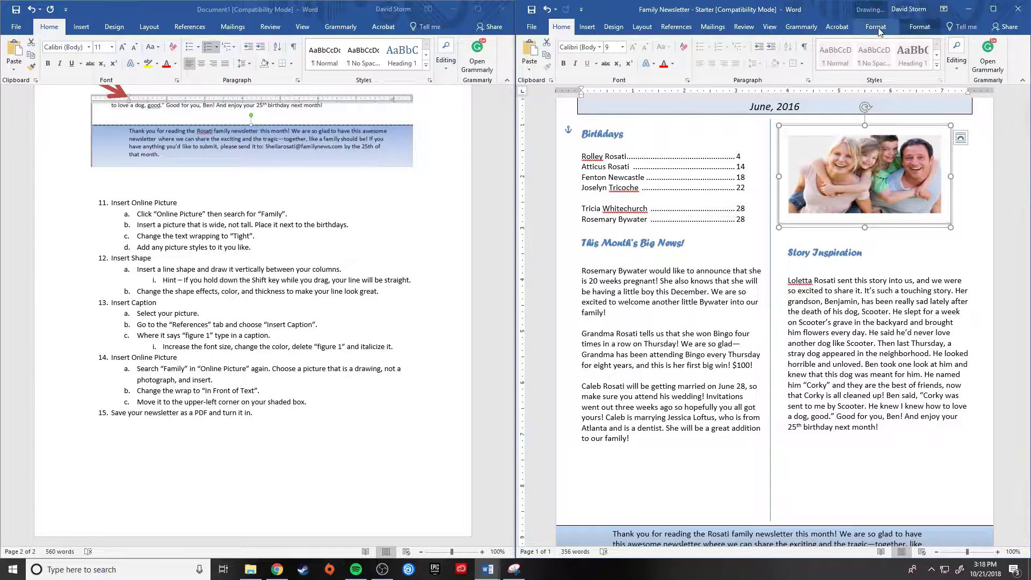
{"action": "left_click", "coordinate": [665, 28]}
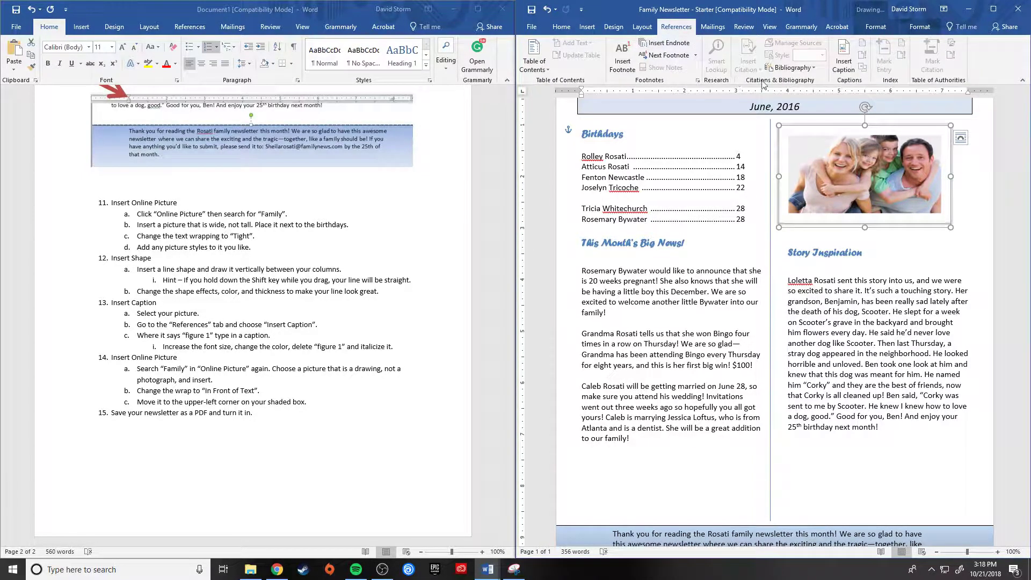
{"action": "left_click", "coordinate": [844, 60]}
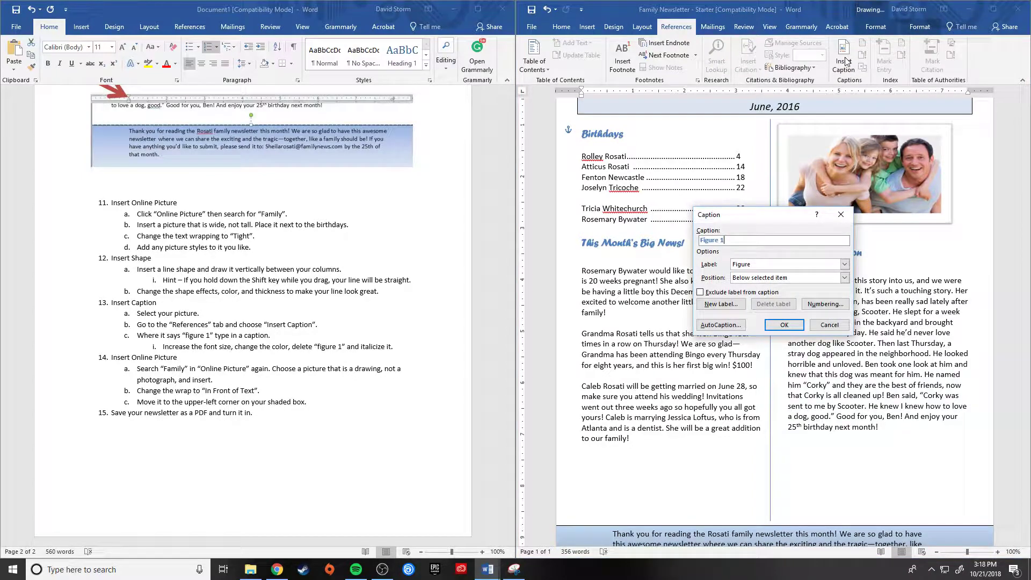
{"action": "left_click_drag", "start_coordinate": [756, 220], "coordinate": [724, 198]}
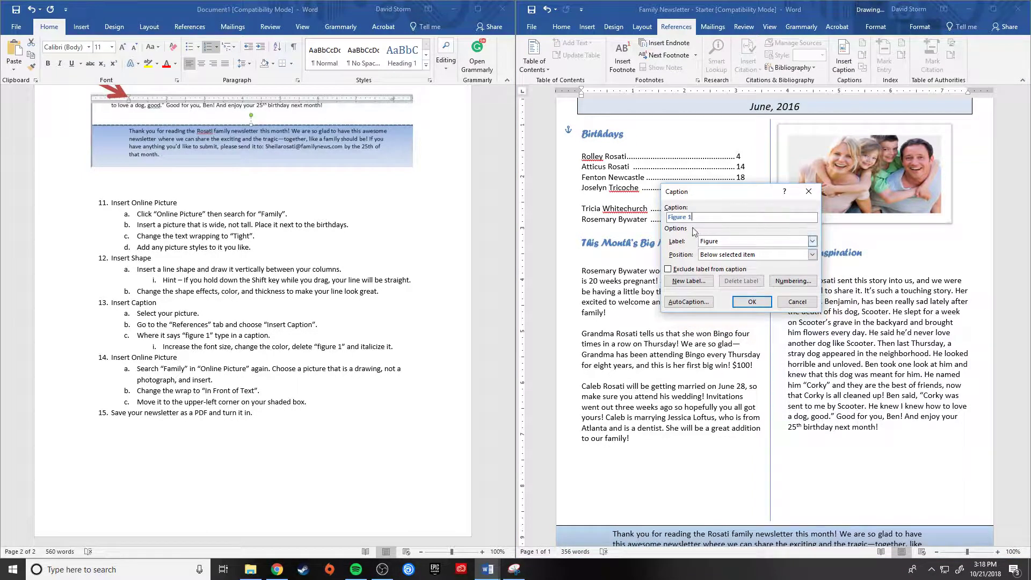
{"action": "left_click", "coordinate": [813, 241]}
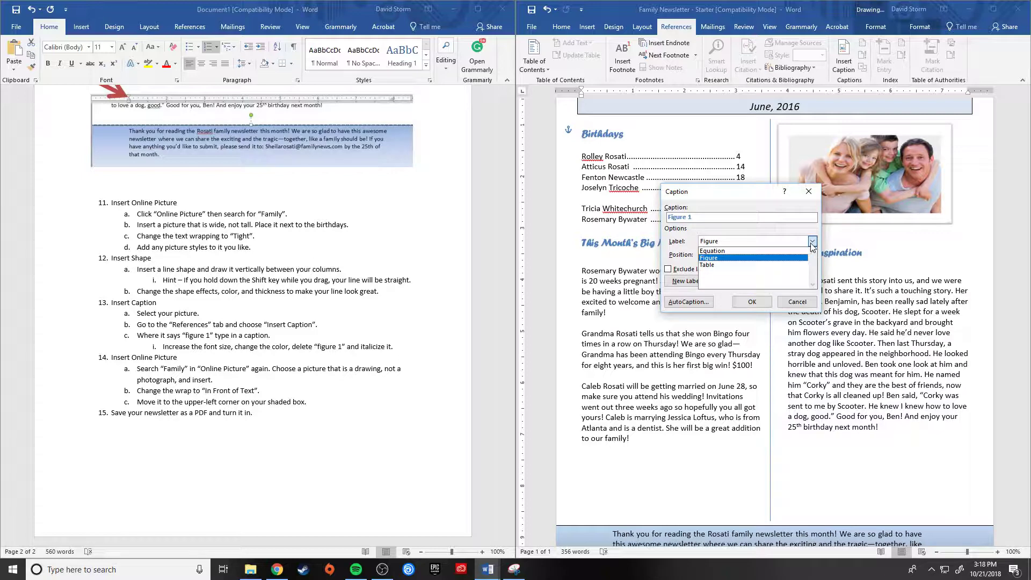
{"action": "left_click", "coordinate": [810, 243]}
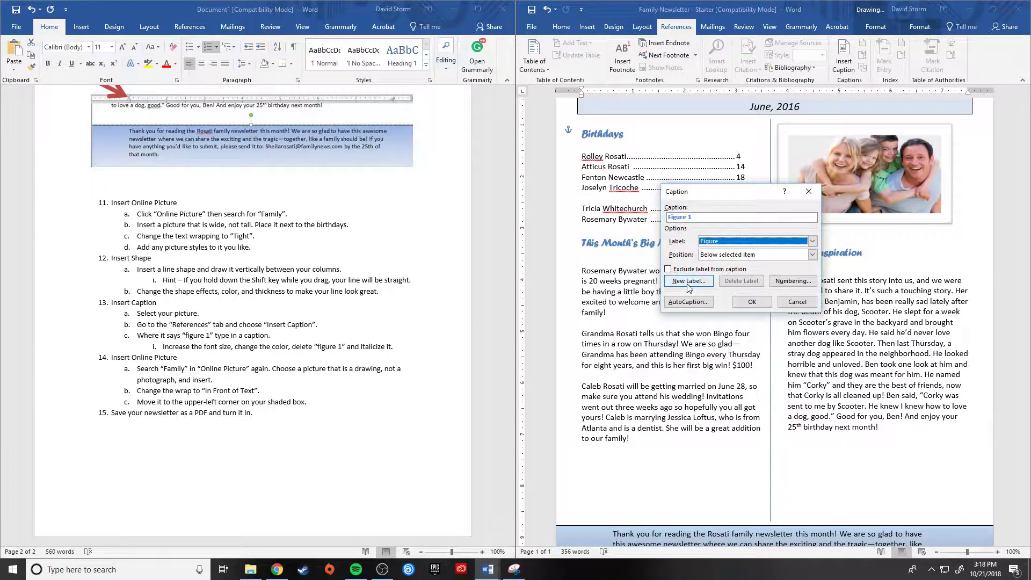
{"action": "left_click", "coordinate": [712, 220]}
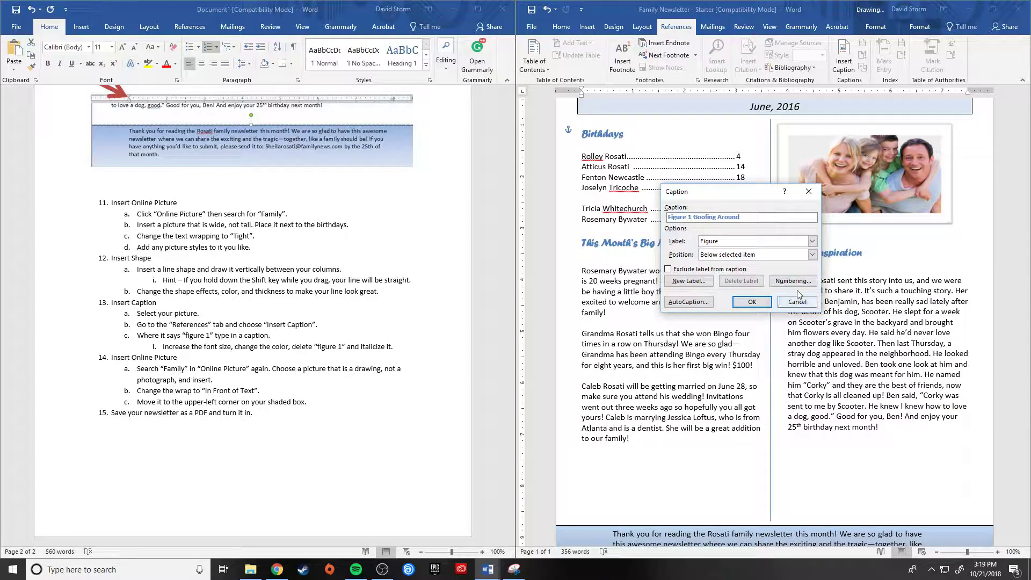
{"action": "left_click", "coordinate": [752, 302]}
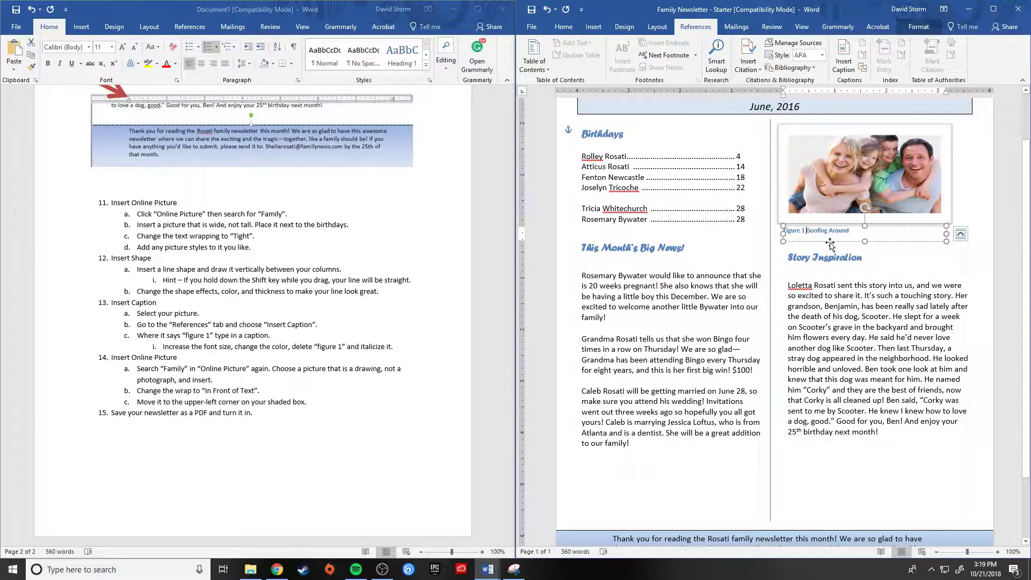
Delete the 'Figure 1' label and format the Goofing Around caption as 11-point italic
{"action": "key", "text": "BackSpace"}
{"action": "key", "text": "BackSpace"}
{"action": "key", "text": "BackSpace"}
{"action": "key", "text": "BackSpace"}
{"action": "key", "text": "BackSpace"}
{"action": "key", "text": "BackSpace"}
{"action": "key", "text": "BackSpace"}
{"action": "key", "text": "BackSpace"}
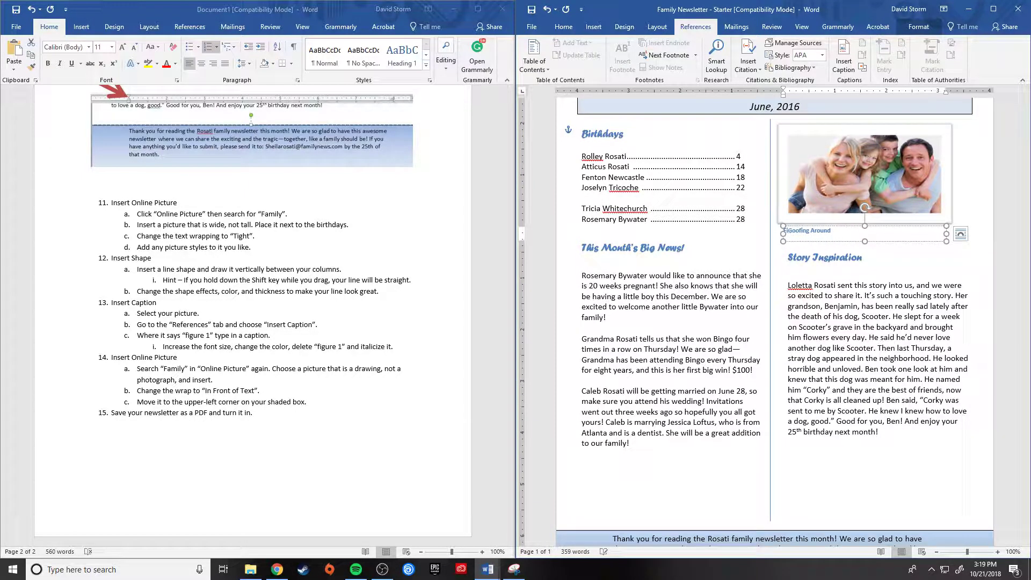
{"action": "key", "text": "BackSpace"}
{"action": "left_click_drag", "start_coordinate": [836, 232], "coordinate": [784, 231]}
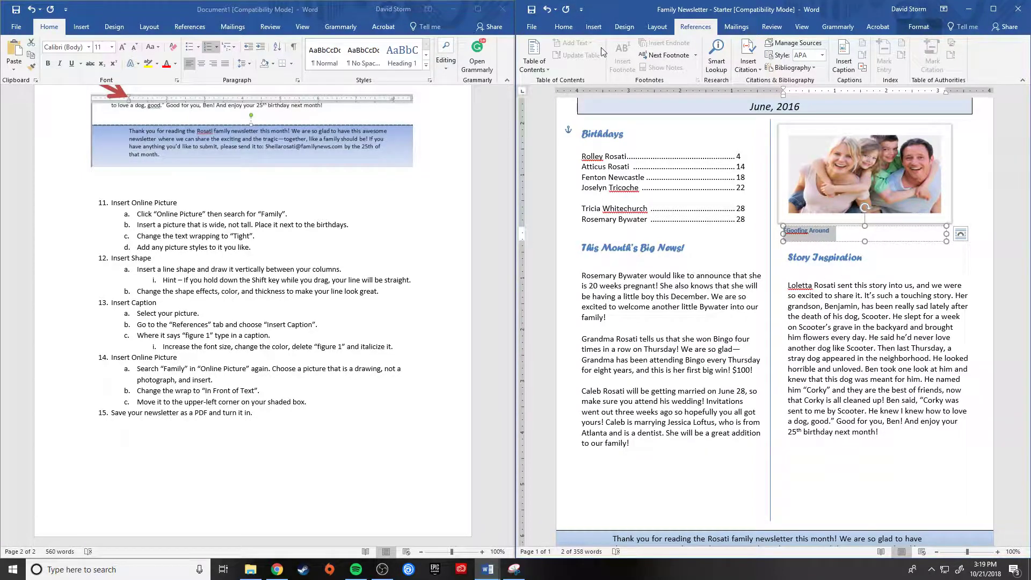
{"action": "left_click", "coordinate": [789, 232]}
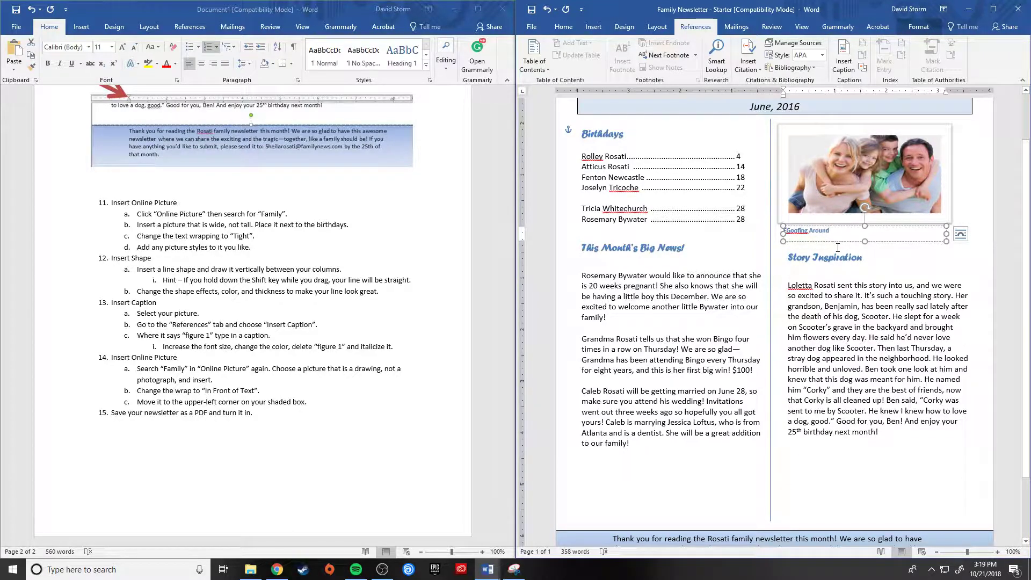
{"action": "left_click_drag", "start_coordinate": [834, 232], "coordinate": [769, 231]}
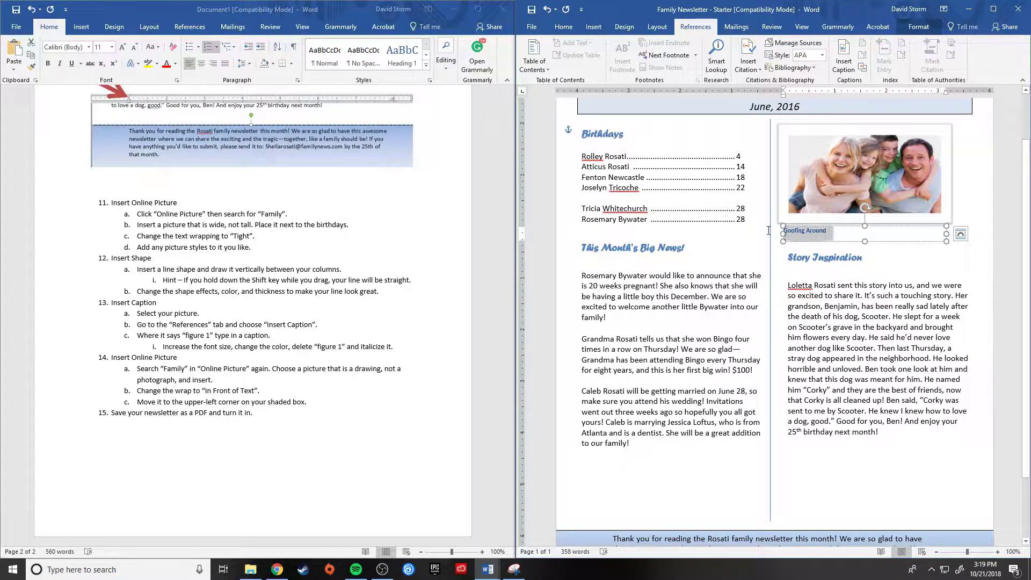
{"action": "left_click", "coordinate": [564, 27]}
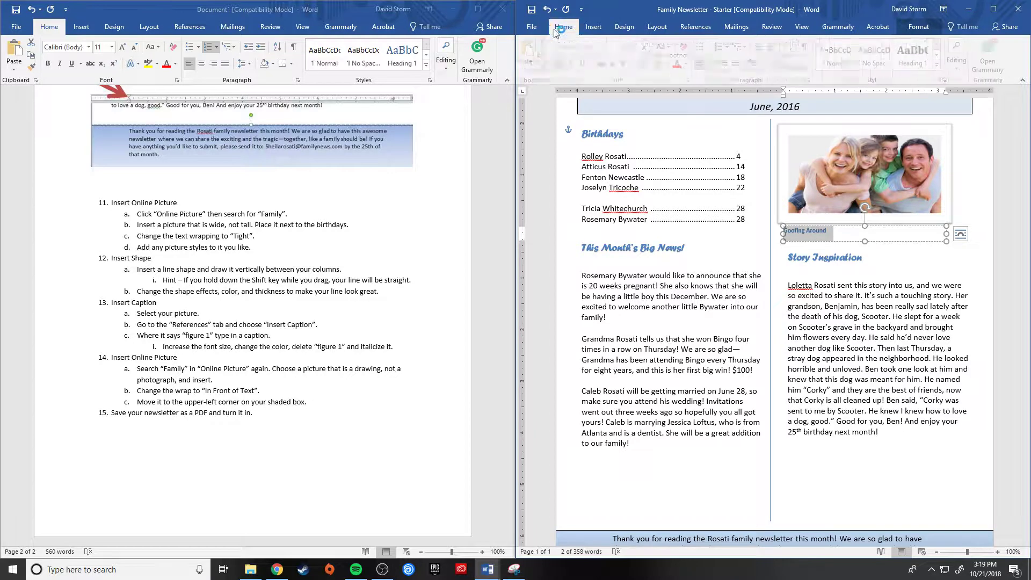
{"action": "left_click", "coordinate": [627, 47]}
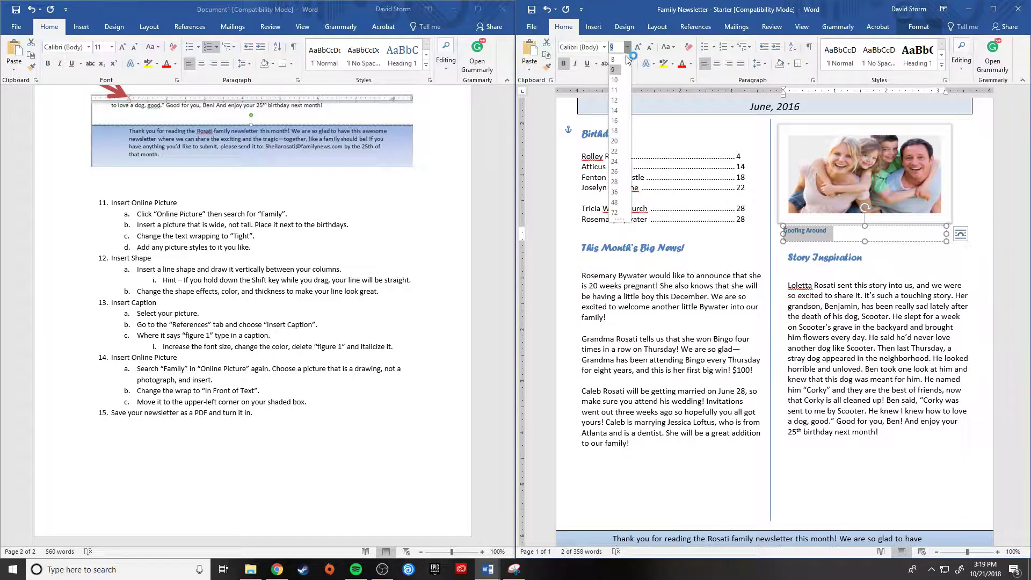
{"action": "left_click", "coordinate": [616, 89]}
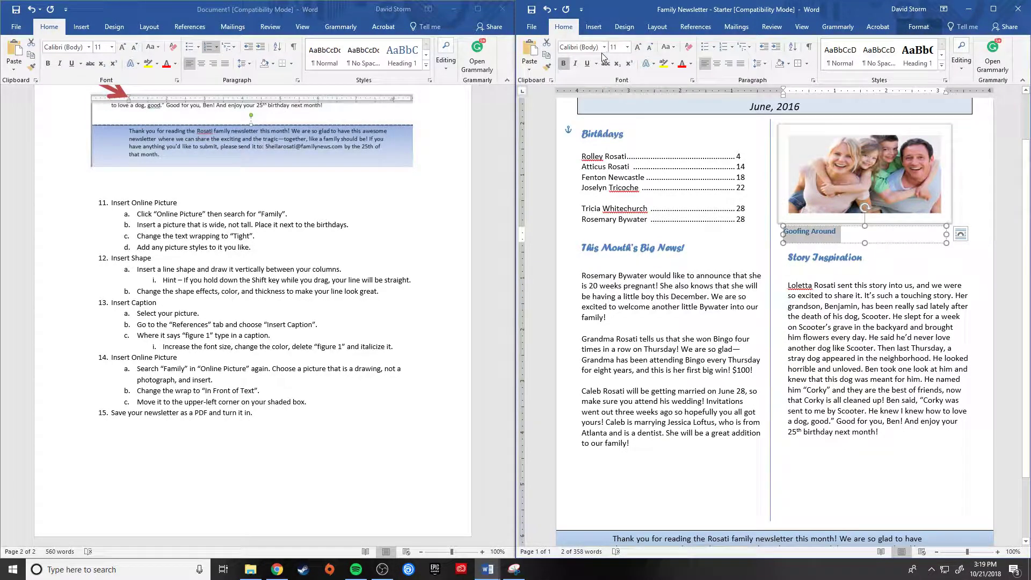
{"action": "left_click", "coordinate": [576, 64]}
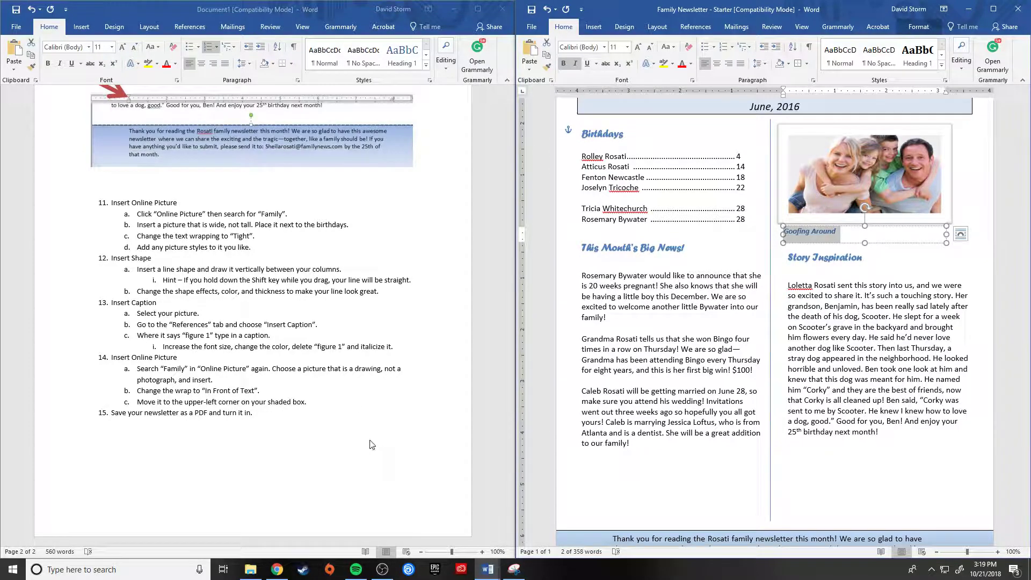
Nudge the bottom shaded thank-you box into a slightly adjusted position
{"action": "left_click", "coordinate": [938, 445]}
{"action": "scroll", "coordinate": [938, 446], "scroll_direction": "up", "scroll_amount": 2}
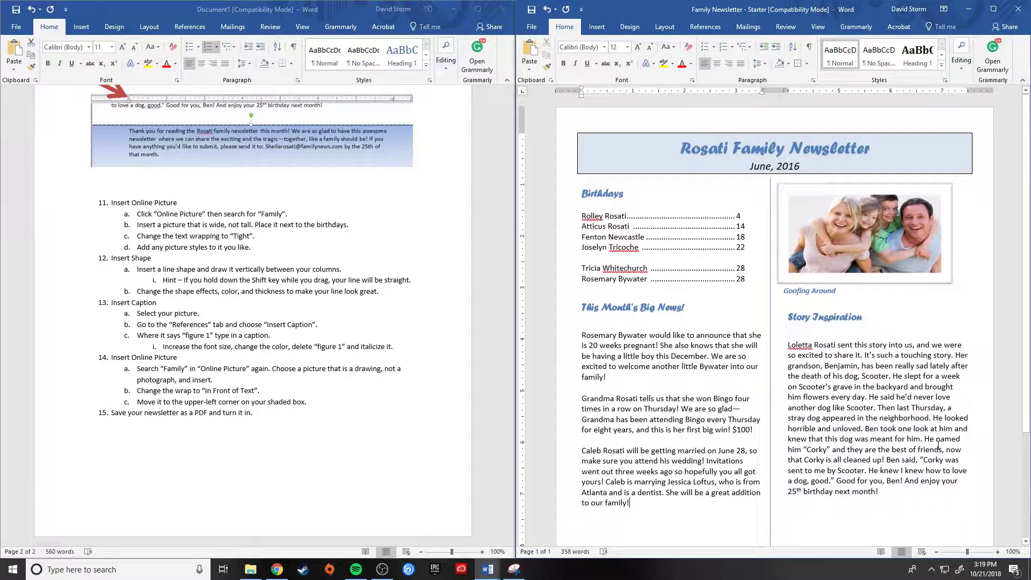
{"action": "scroll", "coordinate": [938, 446], "scroll_direction": "down", "scroll_amount": 4}
{"action": "scroll", "coordinate": [939, 446], "scroll_direction": "up", "scroll_amount": 4}
{"action": "scroll", "coordinate": [939, 446], "scroll_direction": "down", "scroll_amount": 3}
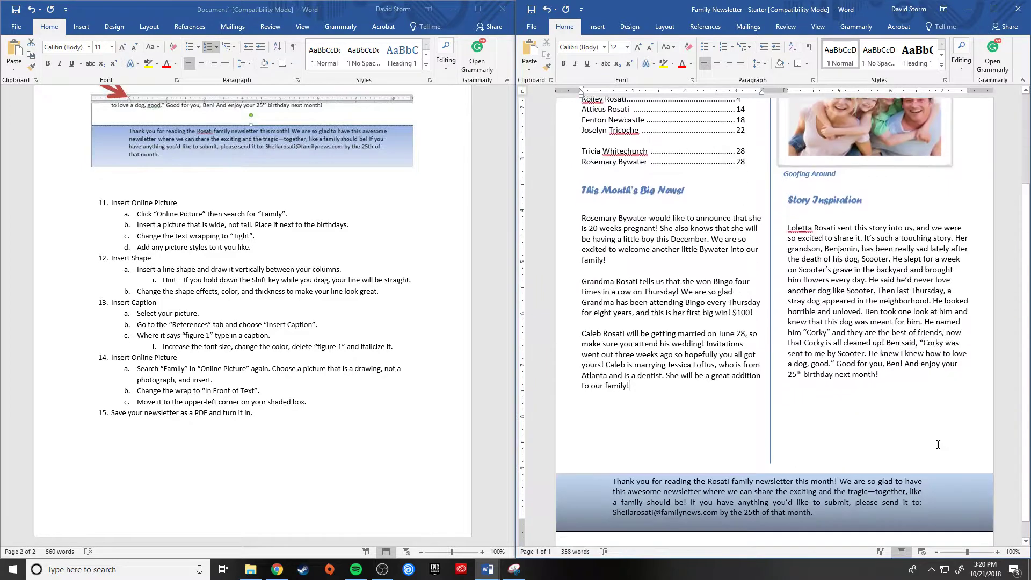
{"action": "left_click", "coordinate": [742, 465]}
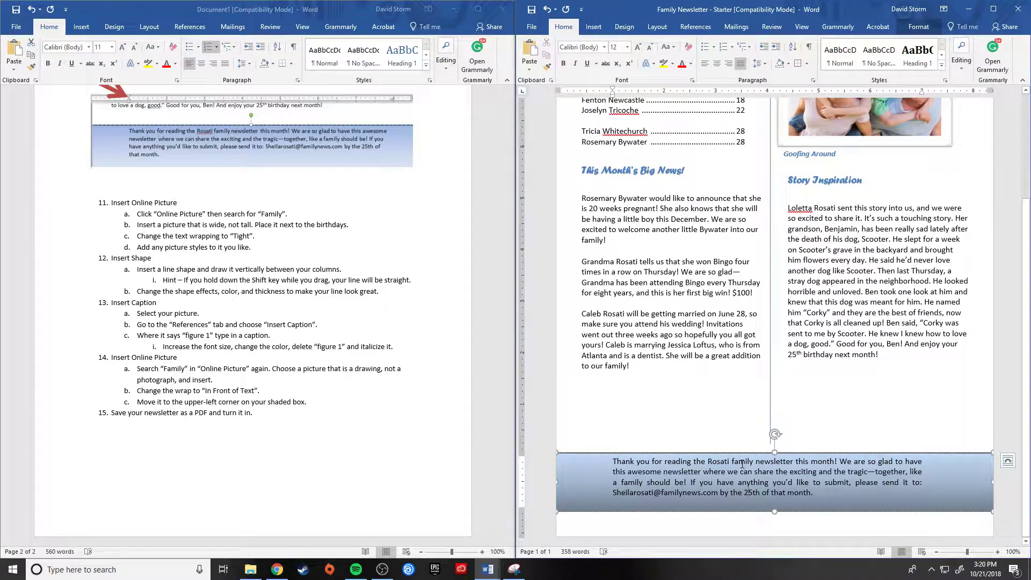
{"action": "mouse_move", "coordinate": [734, 453]}
{"action": "left_mouse_down"}
{"action": "mouse_move", "coordinate": [731, 431]}
{"action": "mouse_move", "coordinate": [729, 455]}
{"action": "left_mouse_up"}
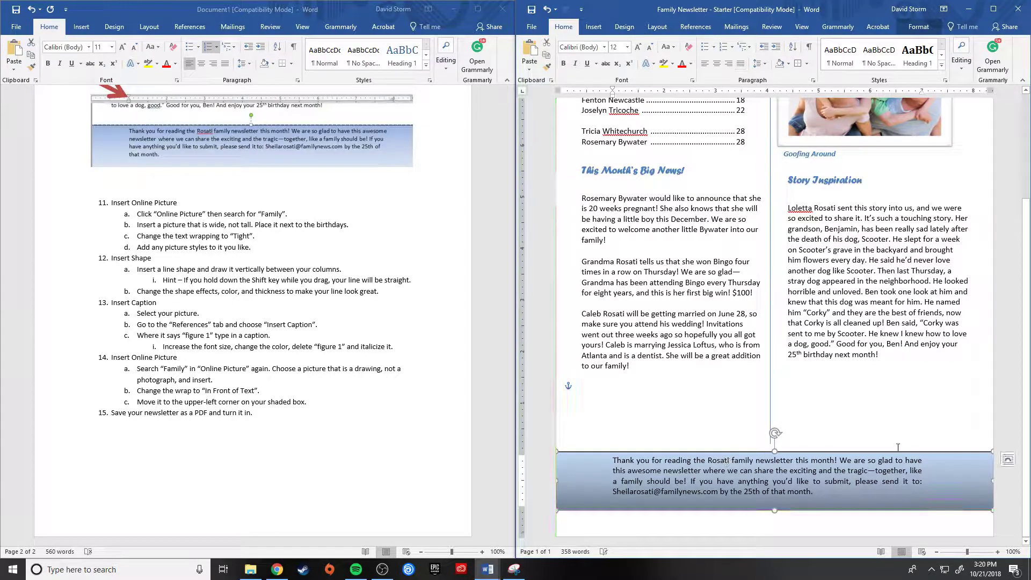
{"action": "left_click", "coordinate": [720, 388]}
Search online pictures for 'famil'
{"action": "scroll", "coordinate": [719, 388], "scroll_direction": "up", "scroll_amount": 5}
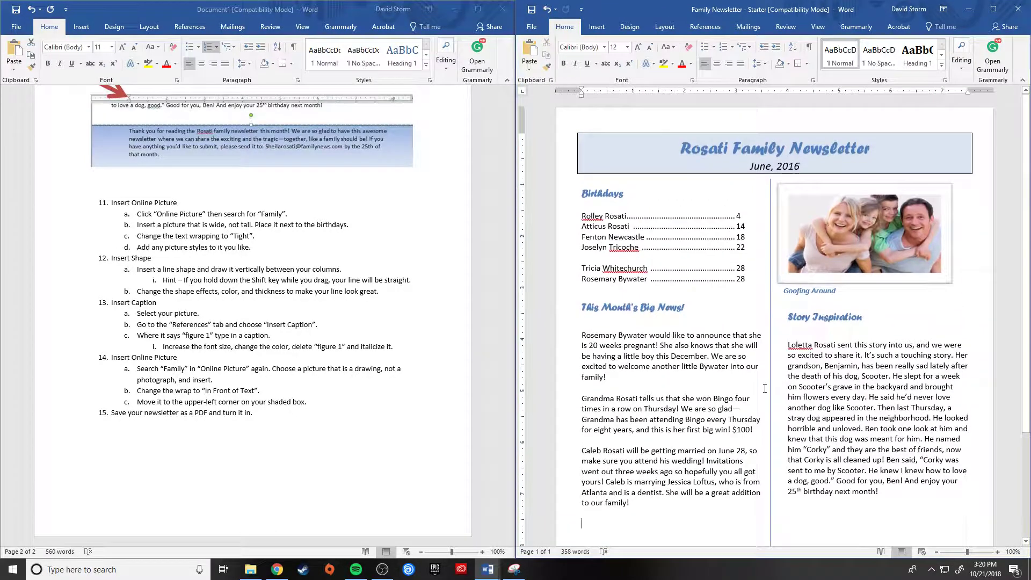
{"action": "left_click", "coordinate": [596, 27]}
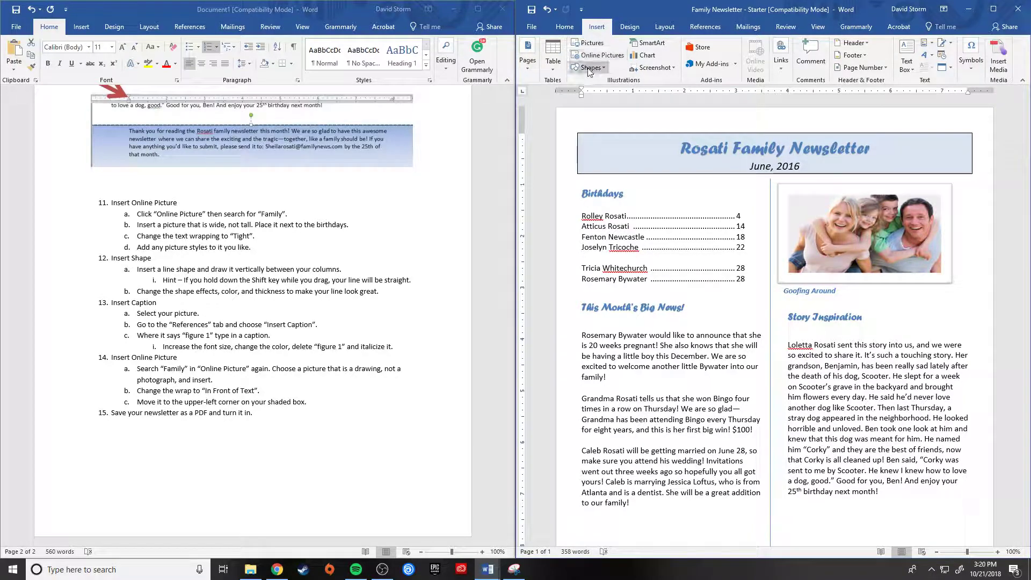
{"action": "left_click", "coordinate": [602, 54]}
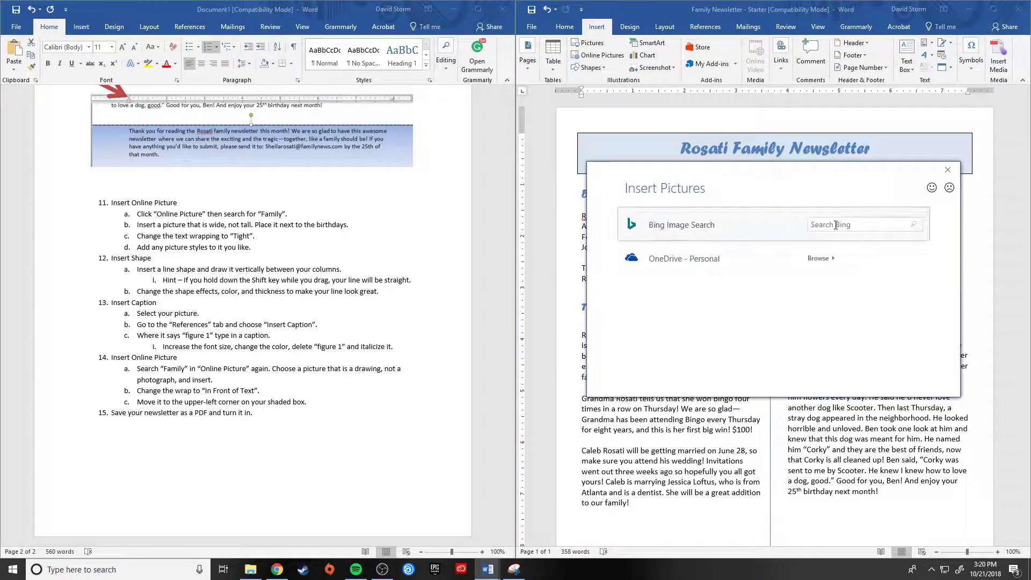
{"action": "type", "text": "family"}
{"action": "key", "text": "Return"}
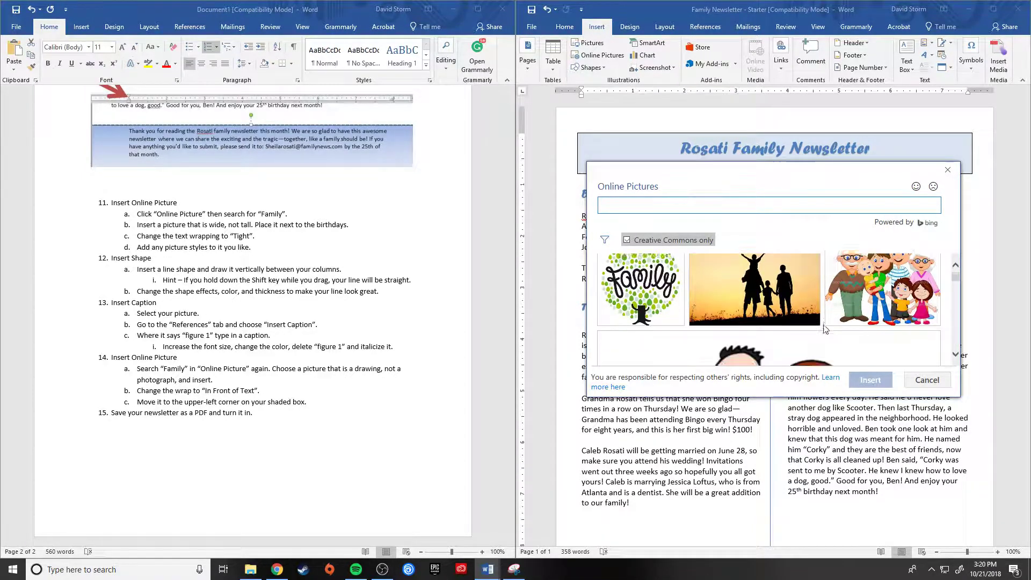
Pick the green Family tree drawing from the results and insert it into the newsletter
{"action": "scroll", "coordinate": [826, 329], "scroll_direction": "down", "scroll_amount": 5}
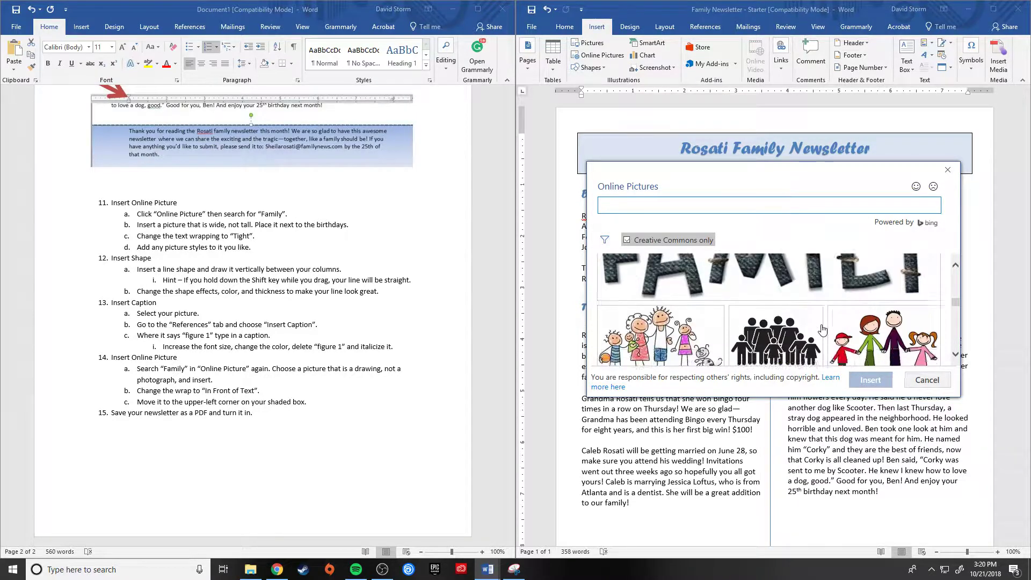
{"action": "scroll", "coordinate": [822, 329], "scroll_direction": "down", "scroll_amount": 5}
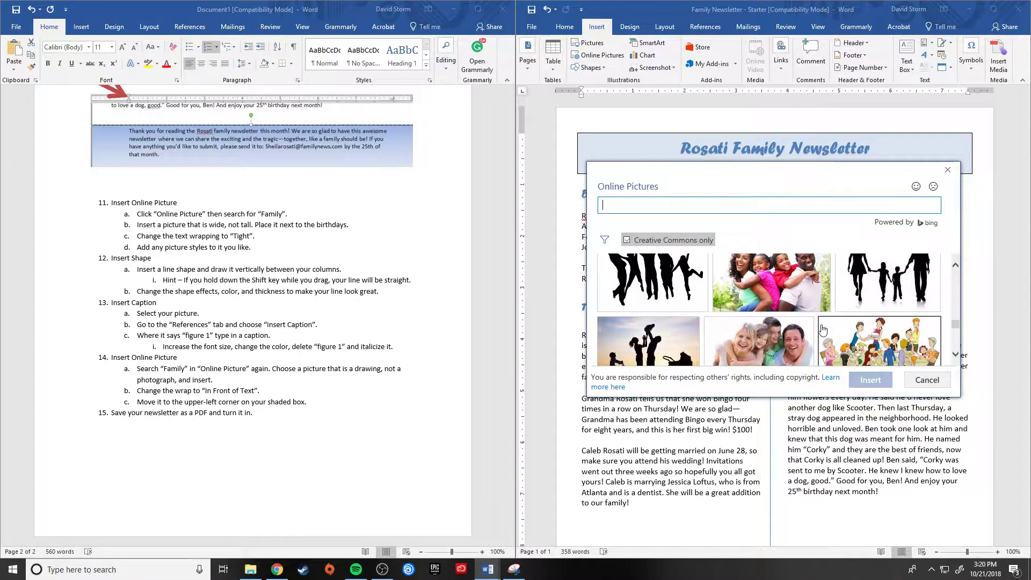
{"action": "scroll", "coordinate": [823, 329], "scroll_direction": "down", "scroll_amount": 5}
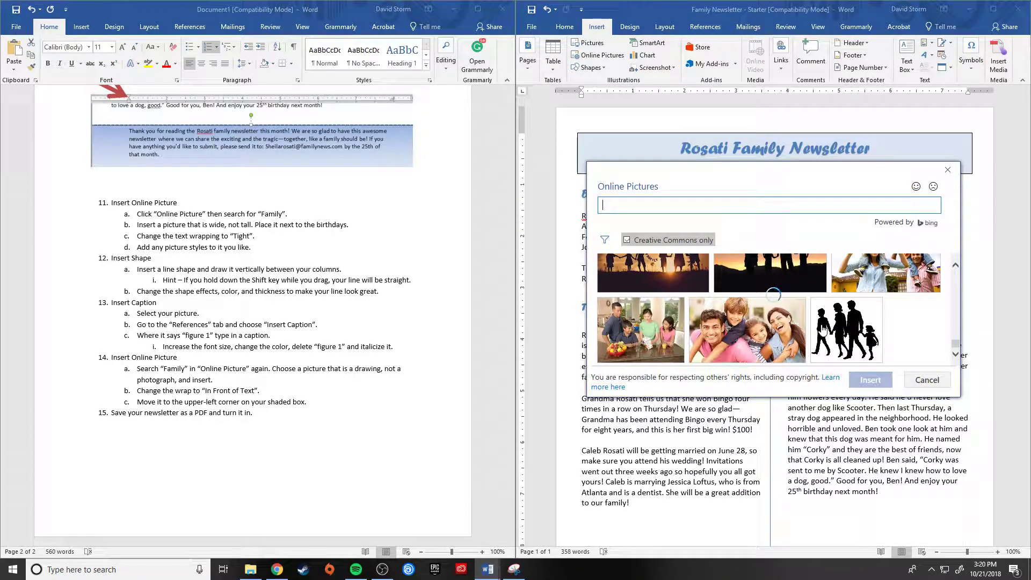
{"action": "scroll", "coordinate": [827, 327], "scroll_direction": "down", "scroll_amount": 5}
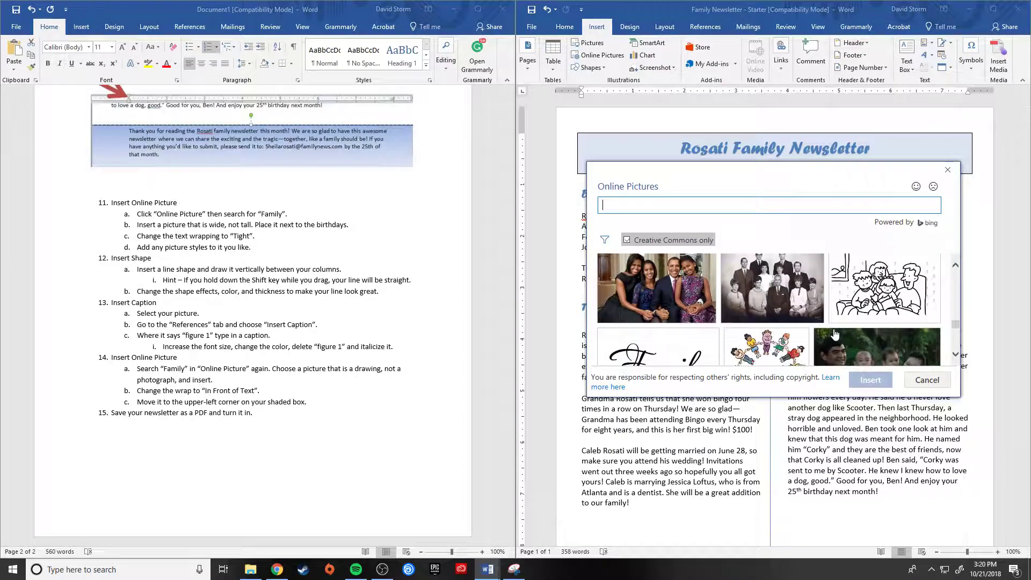
{"action": "scroll", "coordinate": [835, 335], "scroll_direction": "up", "scroll_amount": 3}
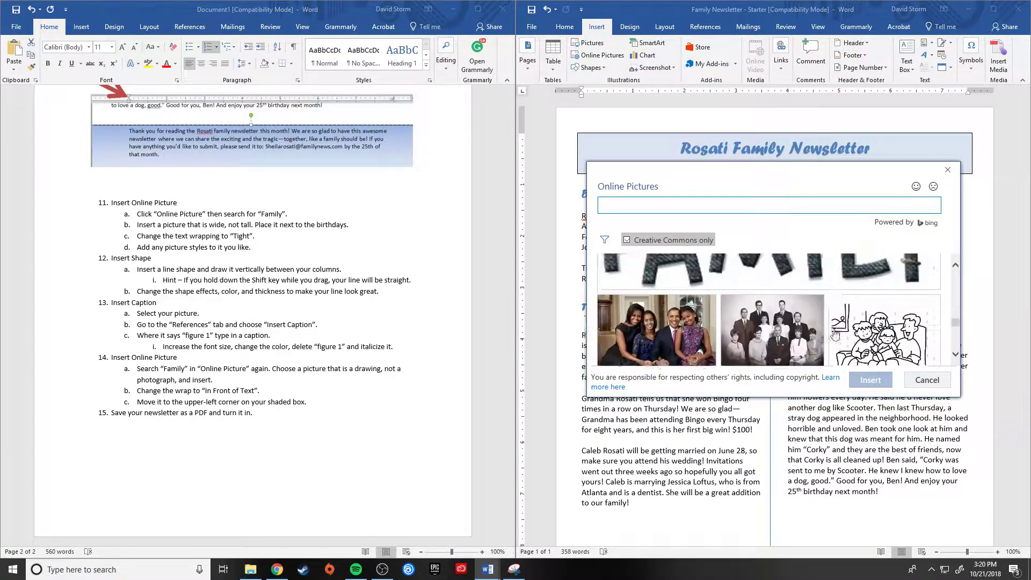
{"action": "scroll", "coordinate": [834, 334], "scroll_direction": "down", "scroll_amount": 5}
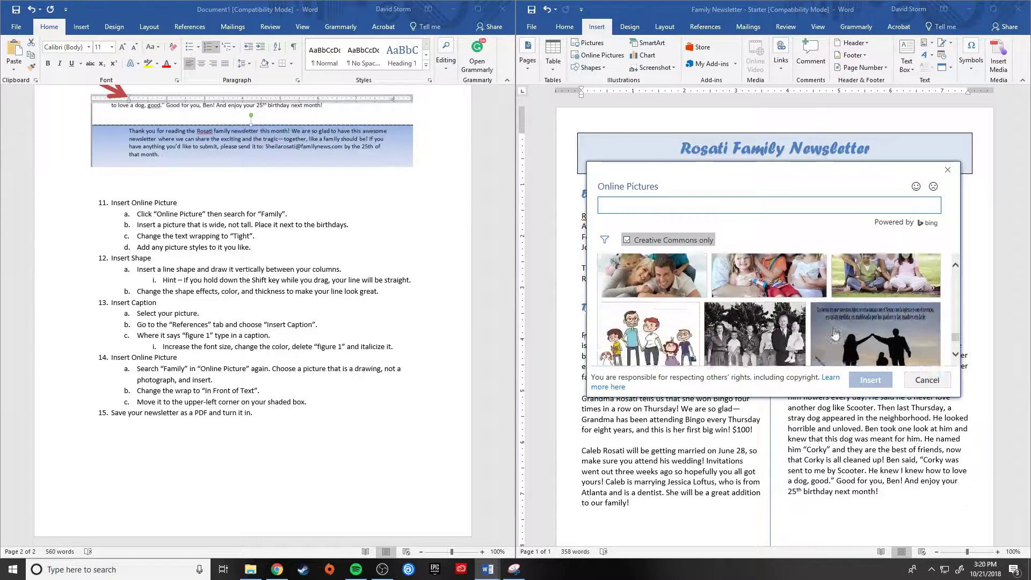
{"action": "scroll", "coordinate": [835, 334], "scroll_direction": "down", "scroll_amount": 5}
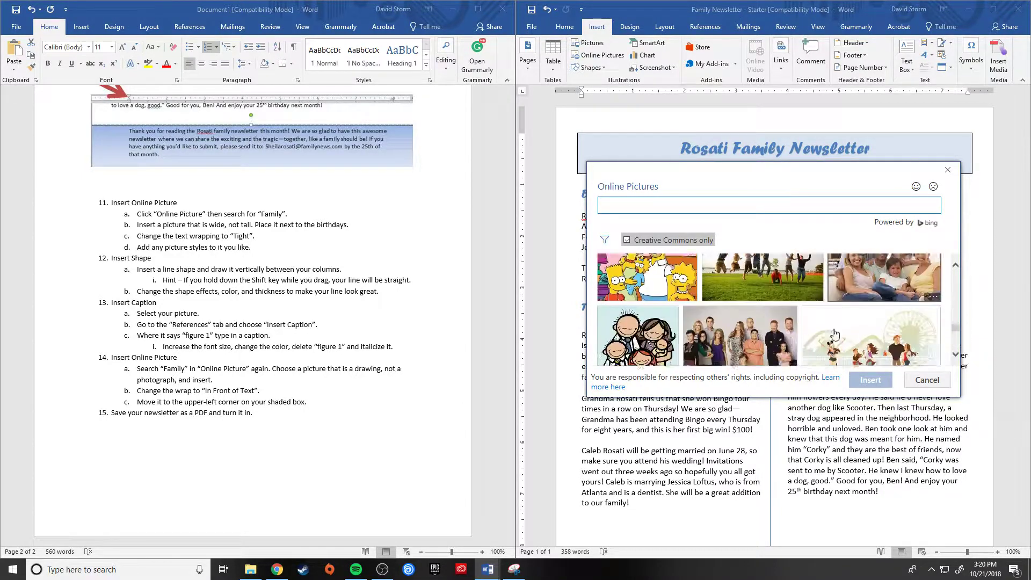
{"action": "scroll", "coordinate": [835, 334], "scroll_direction": "down", "scroll_amount": 5}
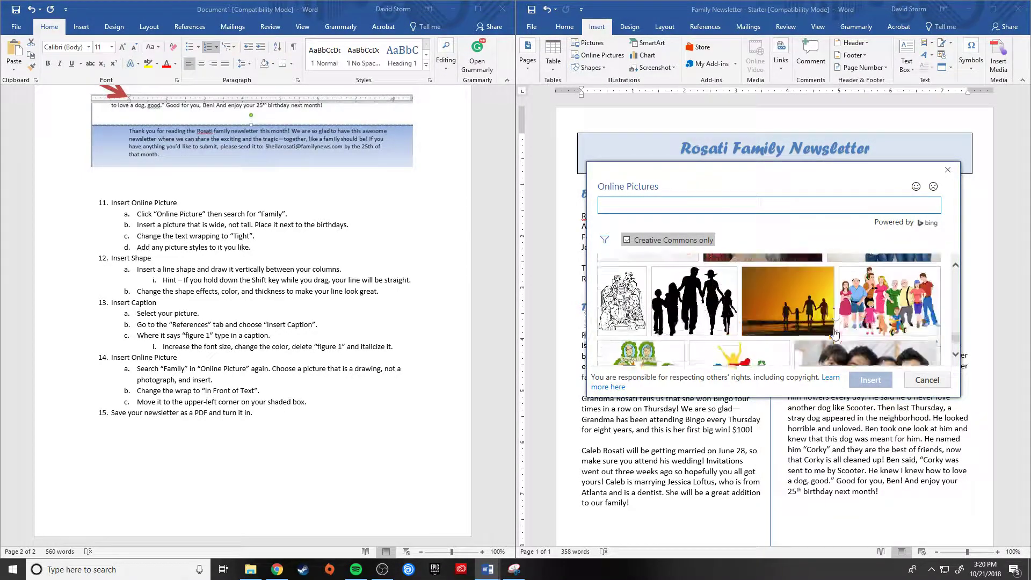
{"action": "scroll", "coordinate": [835, 334], "scroll_direction": "down", "scroll_amount": 2}
{"action": "left_click_drag", "start_coordinate": [954, 350], "coordinate": [956, 271]}
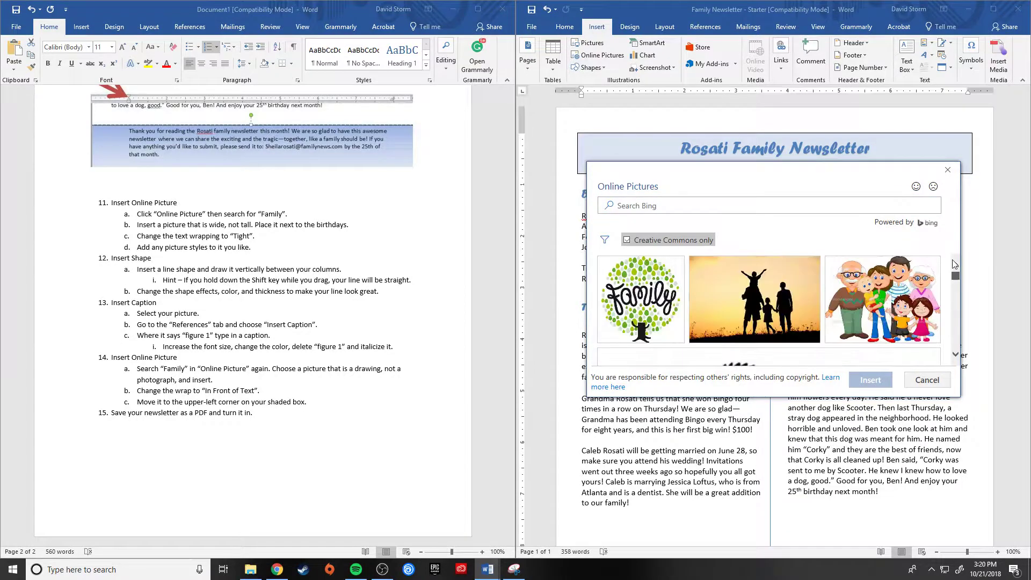
{"action": "left_click", "coordinate": [655, 293]}
{"action": "left_click", "coordinate": [875, 381]}
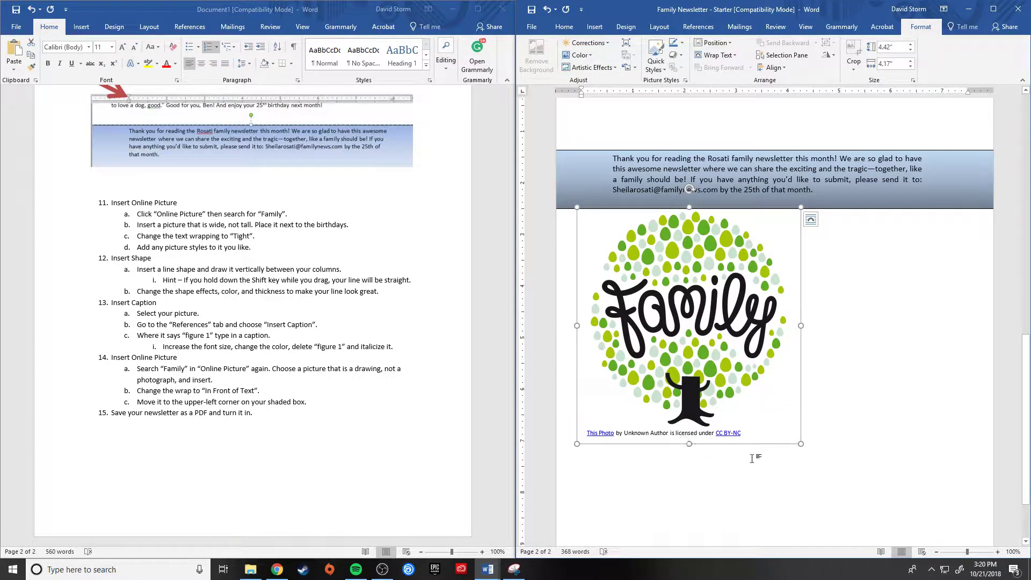
Set the Family drawing's text wrapping to In Front of Text
{"action": "left_click", "coordinate": [737, 334]}
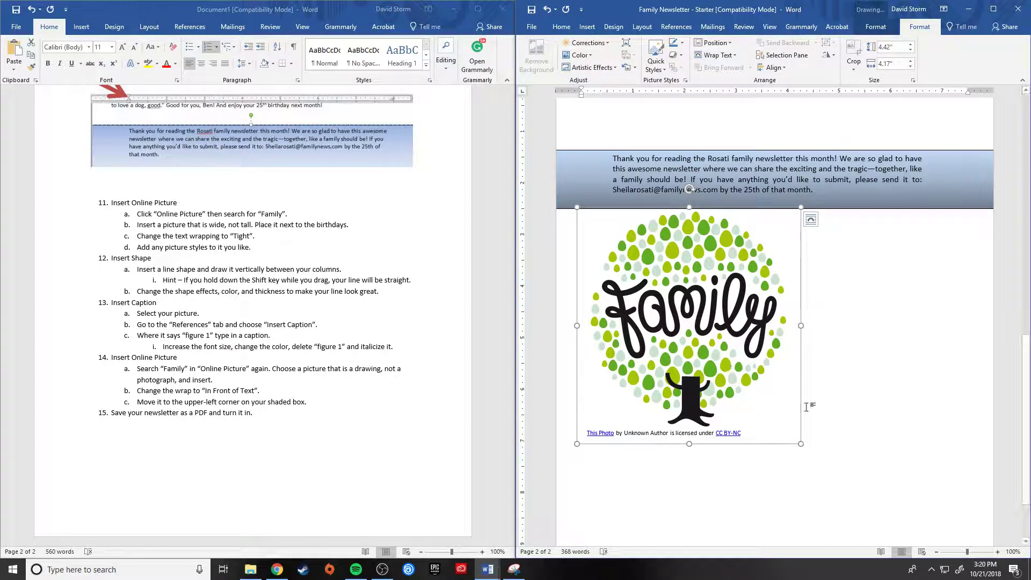
{"action": "left_click", "coordinate": [814, 224]}
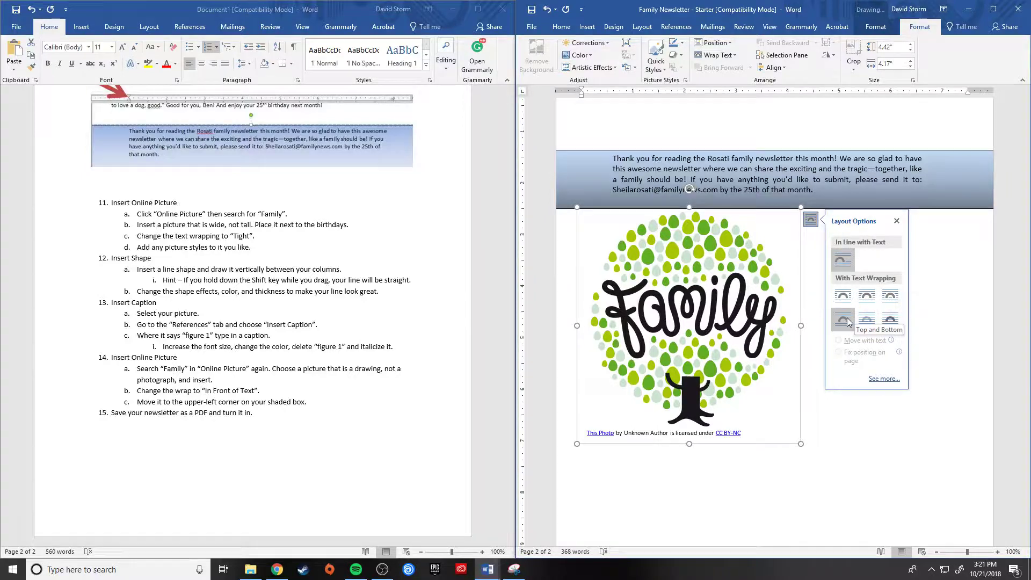
{"action": "left_click", "coordinate": [892, 320]}
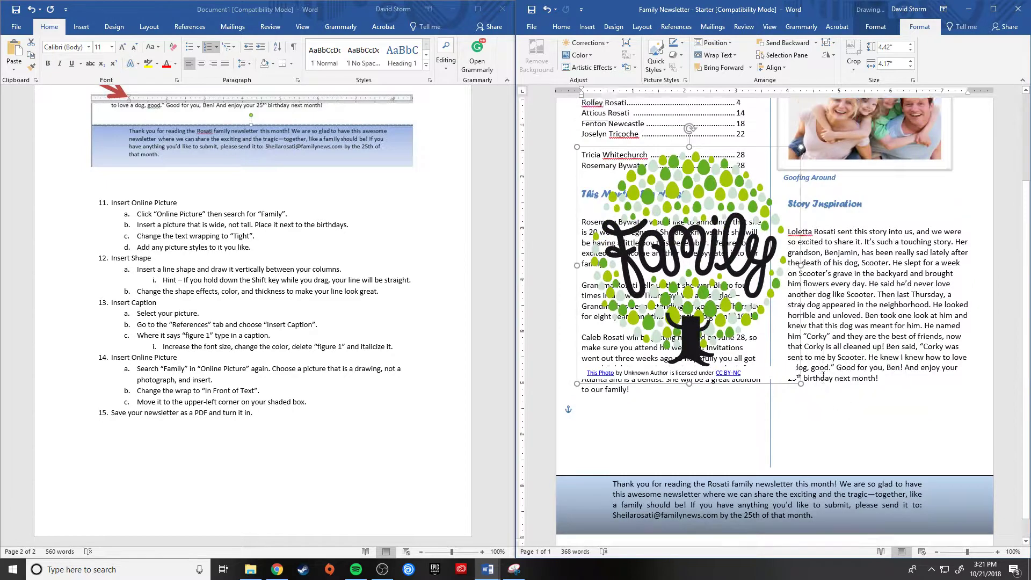
Shrink the Family drawing and fit it into the shaded header's upper-left corner
{"action": "left_click_drag", "start_coordinate": [801, 497], "coordinate": [662, 347]}
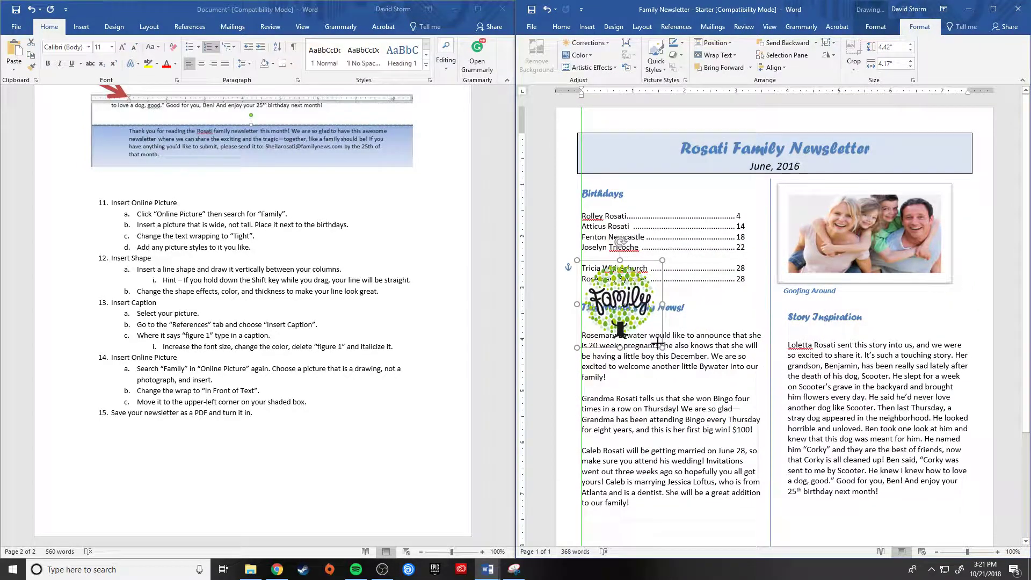
{"action": "mouse_move", "coordinate": [624, 268]}
{"action": "left_mouse_down"}
{"action": "mouse_move", "coordinate": [643, 173]}
{"action": "mouse_move", "coordinate": [657, 189]}
{"action": "left_mouse_up"}
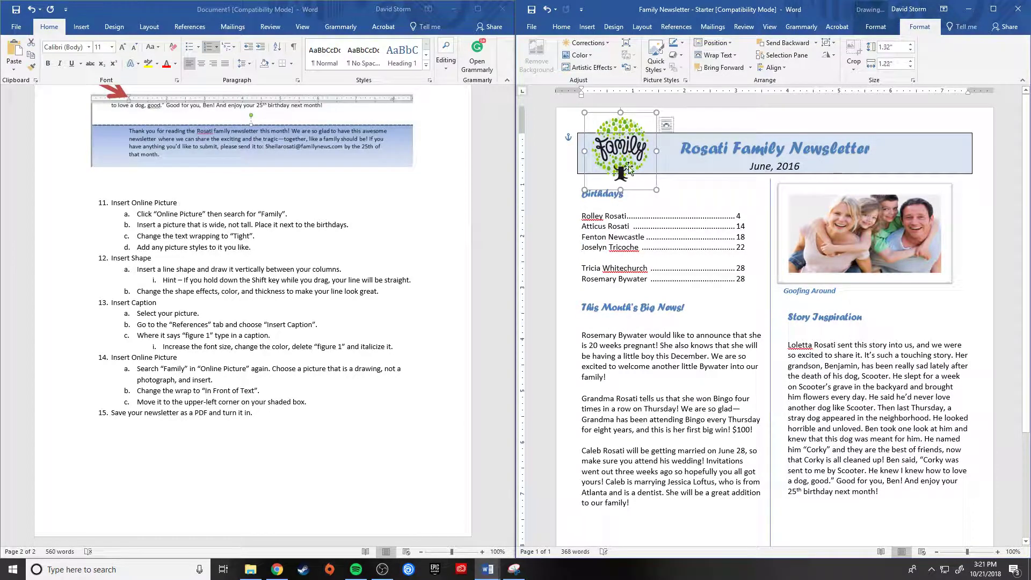
{"action": "left_click_drag", "start_coordinate": [623, 156], "coordinate": [630, 156]}
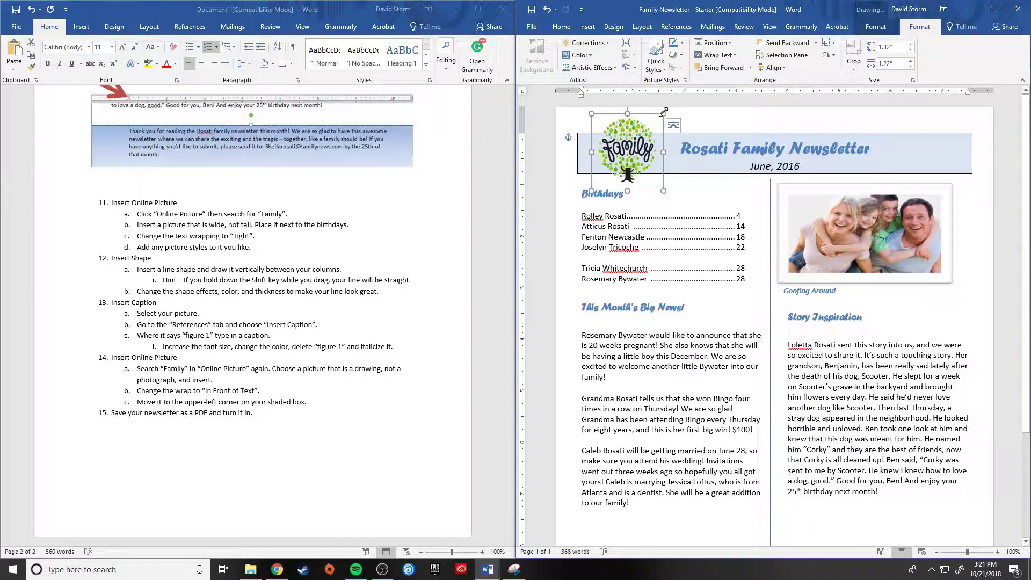
{"action": "left_click_drag", "start_coordinate": [663, 112], "coordinate": [638, 157]}
{"action": "left_click", "coordinate": [674, 198]}
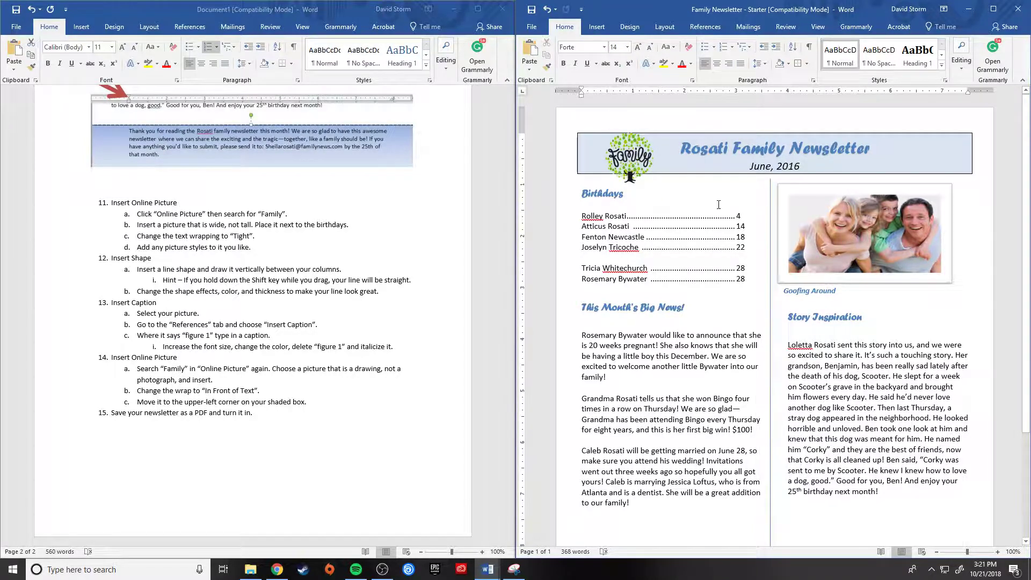
Insert a blank line before This Month's Big News! so it lines up with Story Inspiration
{"action": "left_click", "coordinate": [999, 388]}
{"action": "scroll", "coordinate": [999, 388], "scroll_direction": "down", "scroll_amount": 1}
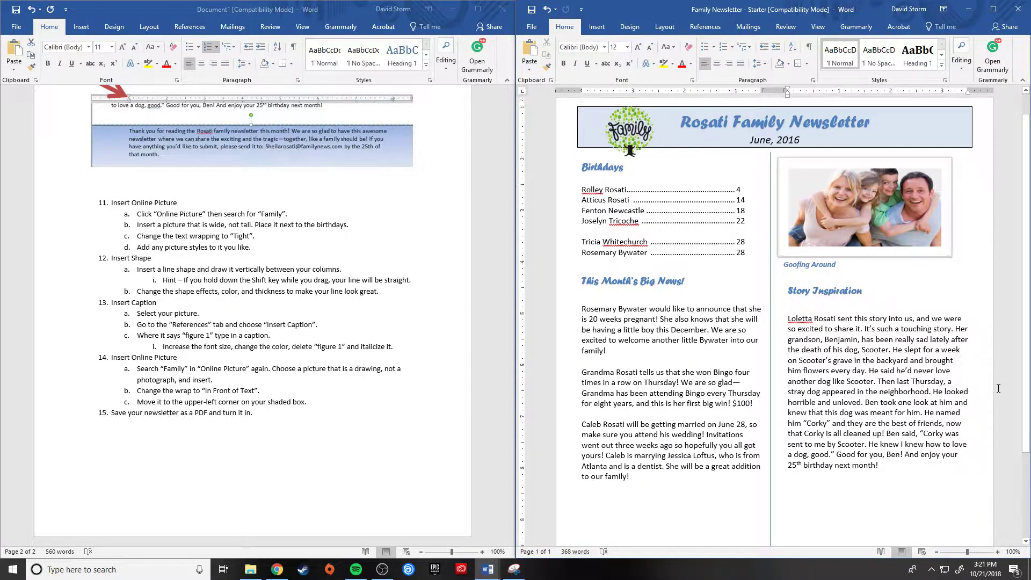
{"action": "scroll", "coordinate": [999, 388], "scroll_direction": "down", "scroll_amount": 7}
{"action": "scroll", "coordinate": [997, 387], "scroll_direction": "up", "scroll_amount": 8}
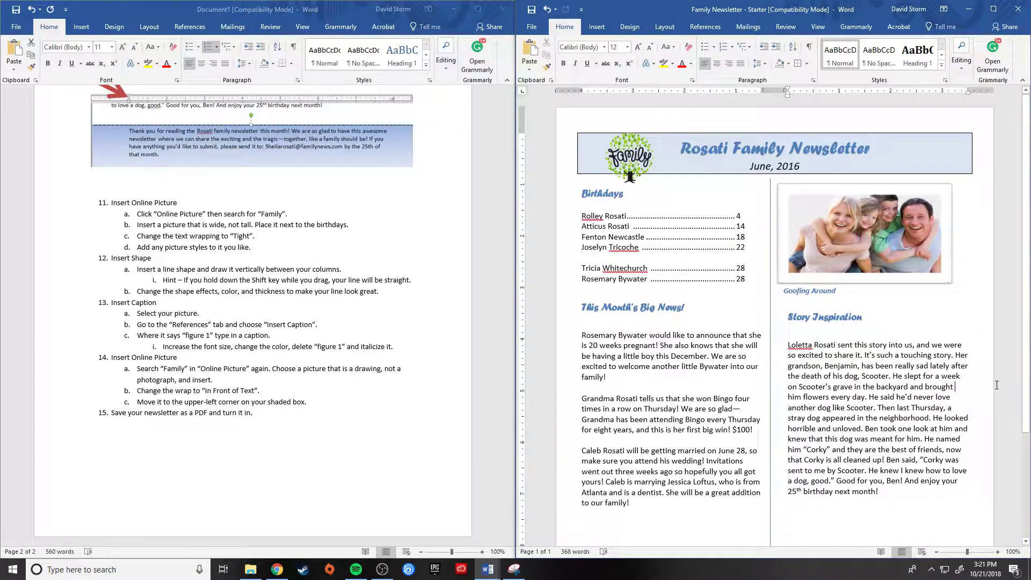
{"action": "scroll", "coordinate": [997, 385], "scroll_direction": "down", "scroll_amount": 5}
{"action": "scroll", "coordinate": [995, 384], "scroll_direction": "up", "scroll_amount": 5}
{"action": "scroll", "coordinate": [994, 384], "scroll_direction": "down", "scroll_amount": 5}
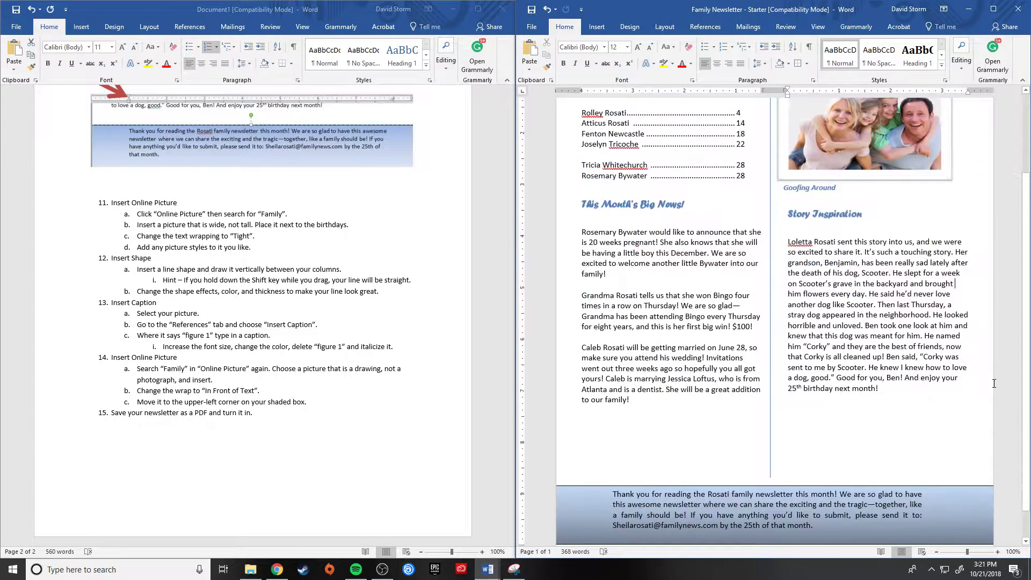
{"action": "scroll", "coordinate": [992, 383], "scroll_direction": "up", "scroll_amount": 5}
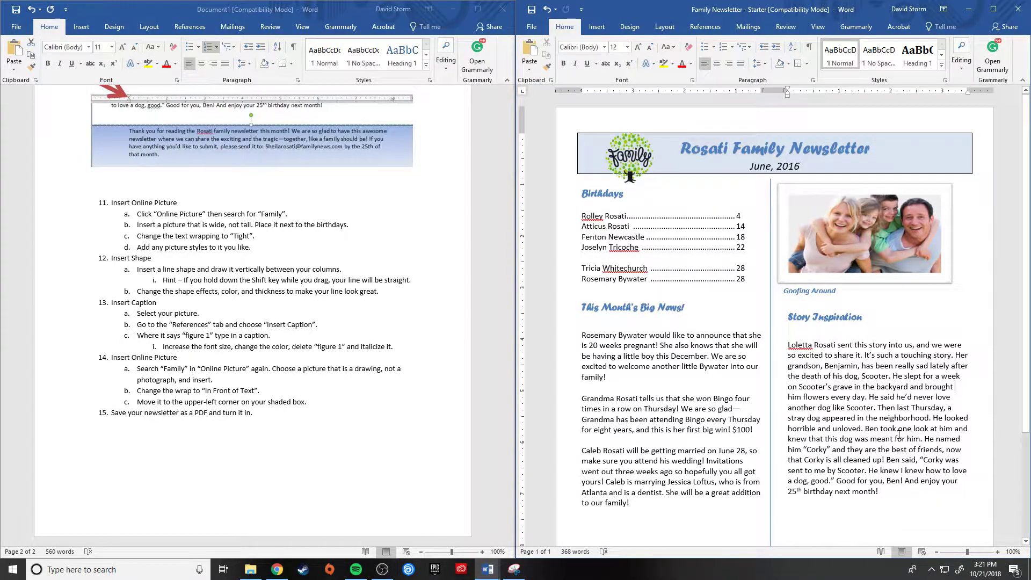
{"action": "scroll", "coordinate": [900, 434], "scroll_direction": "down", "scroll_amount": 6}
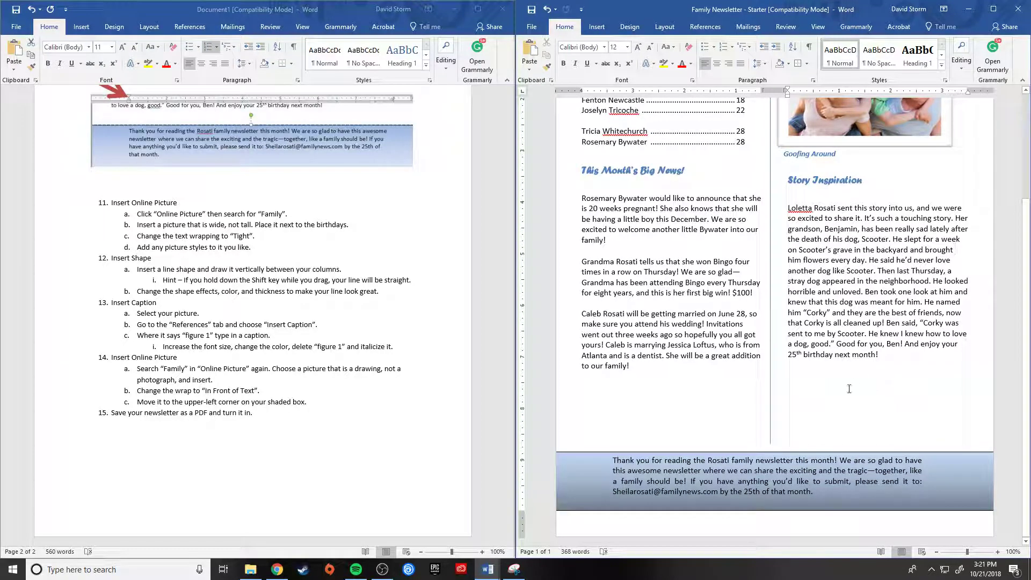
{"action": "scroll", "coordinate": [882, 390], "scroll_direction": "up", "scroll_amount": 6}
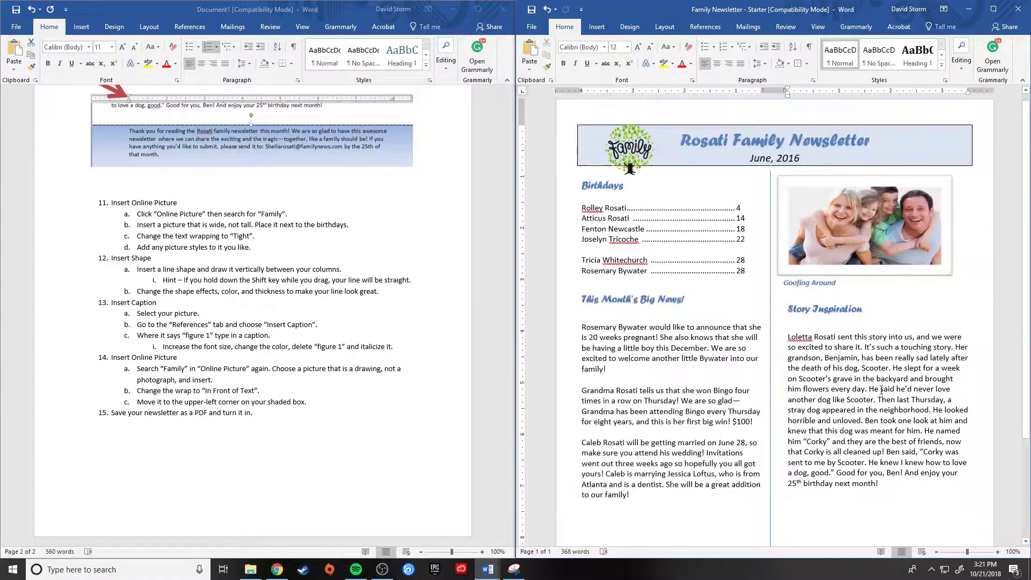
{"action": "left_click", "coordinate": [580, 299]}
{"action": "key", "text": "Return"}
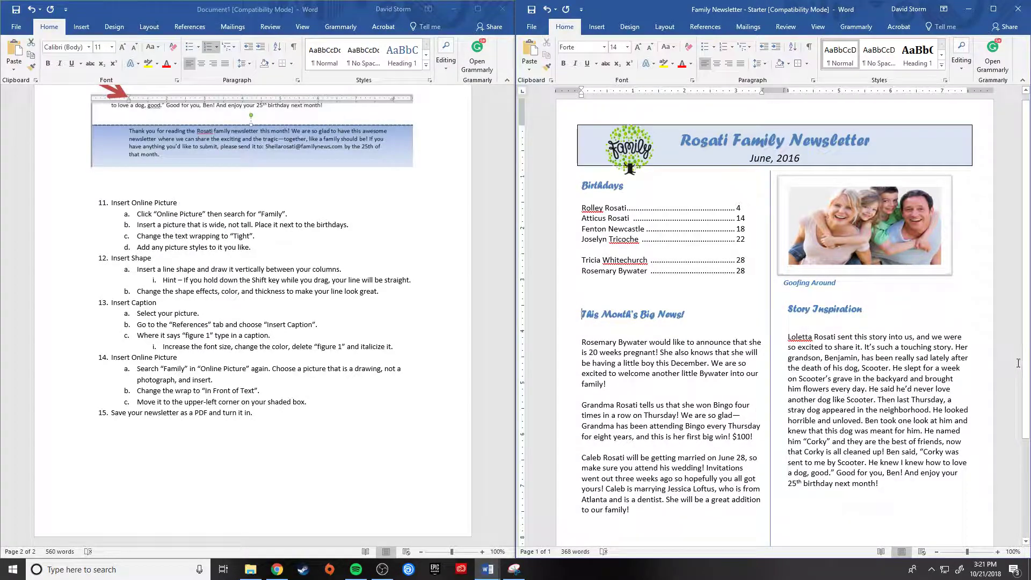
{"action": "left_click", "coordinate": [962, 379]}
{"action": "scroll", "coordinate": [1008, 392], "scroll_direction": "down", "scroll_amount": 5}
{"action": "scroll", "coordinate": [1008, 393], "scroll_direction": "up", "scroll_amount": 4}
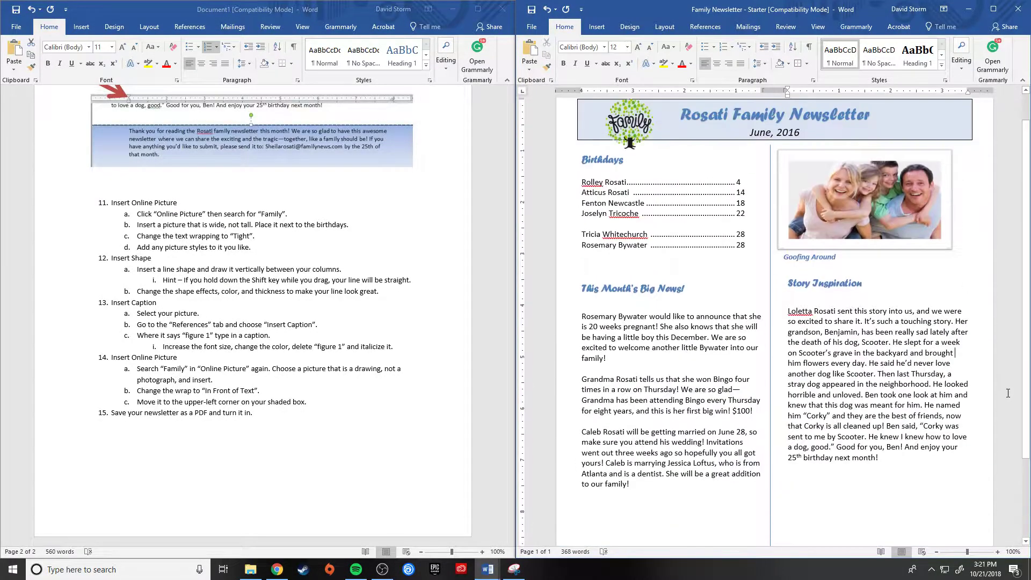
{"action": "scroll", "coordinate": [804, 320], "scroll_direction": "up", "scroll_amount": 2}
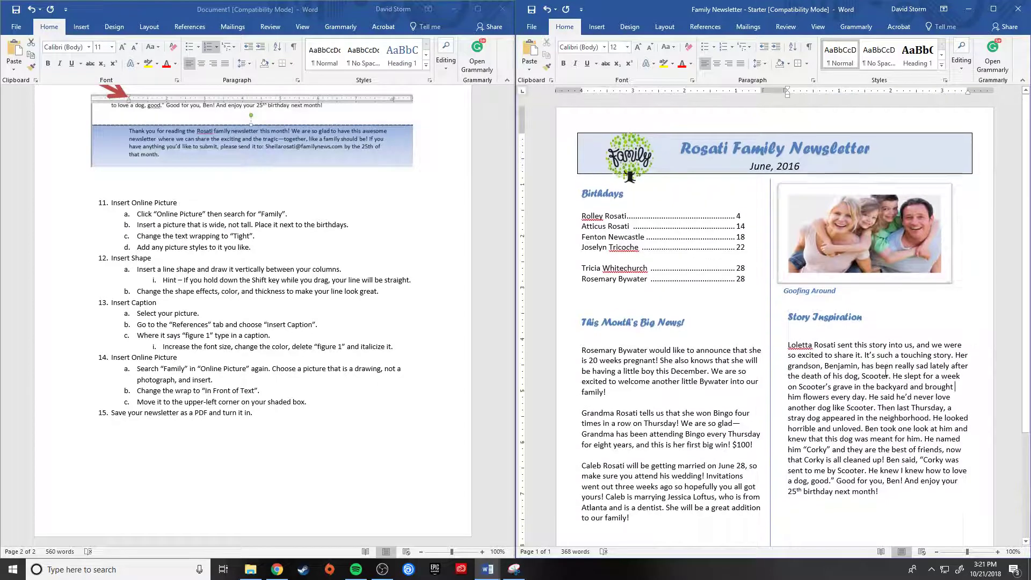
{"action": "left_click", "coordinate": [531, 27]}
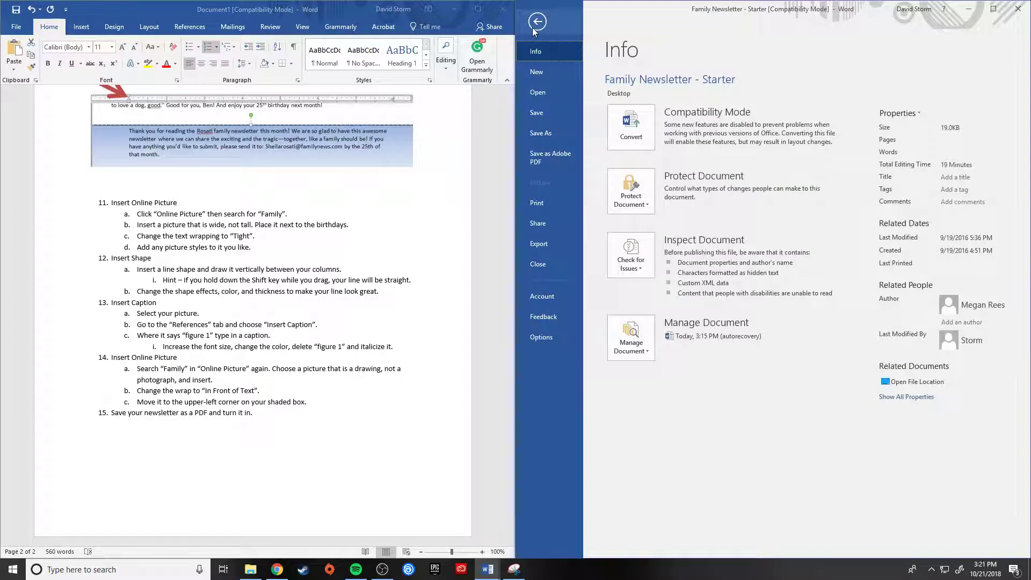
{"action": "left_click", "coordinate": [544, 240]}
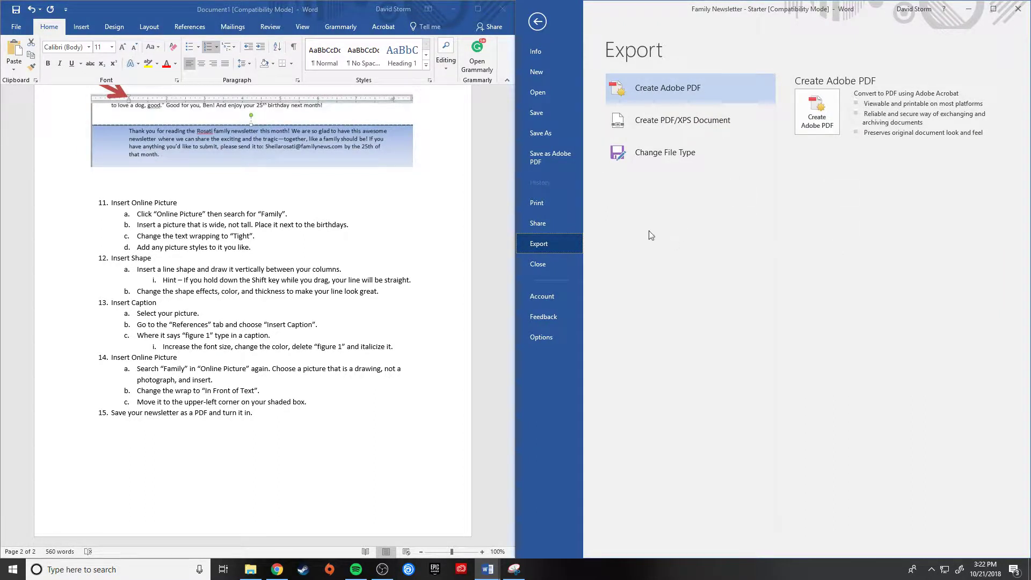
{"action": "key", "text": "Escape"}
{"action": "scroll", "coordinate": [882, 375], "scroll_direction": "down", "scroll_amount": 5}
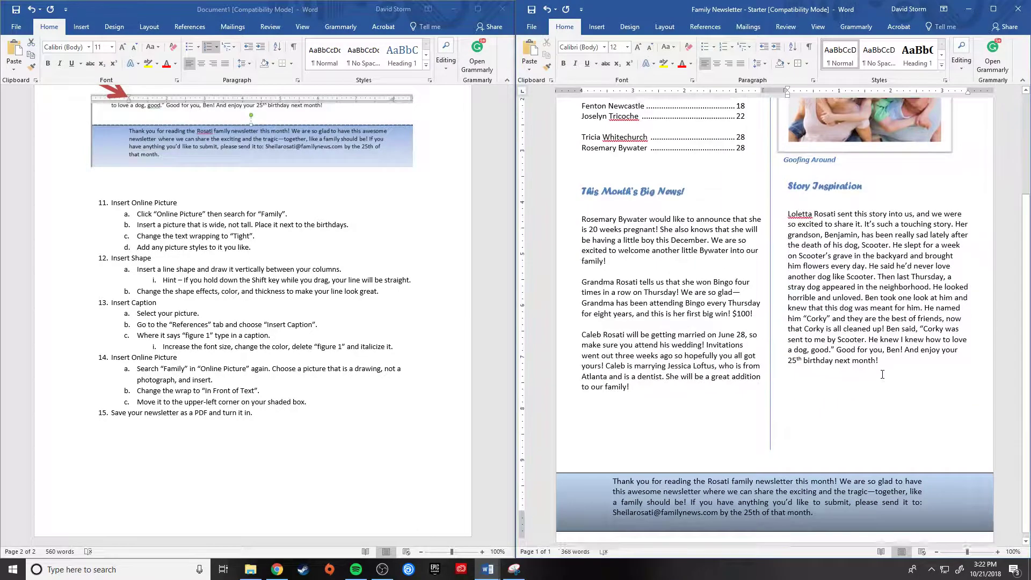